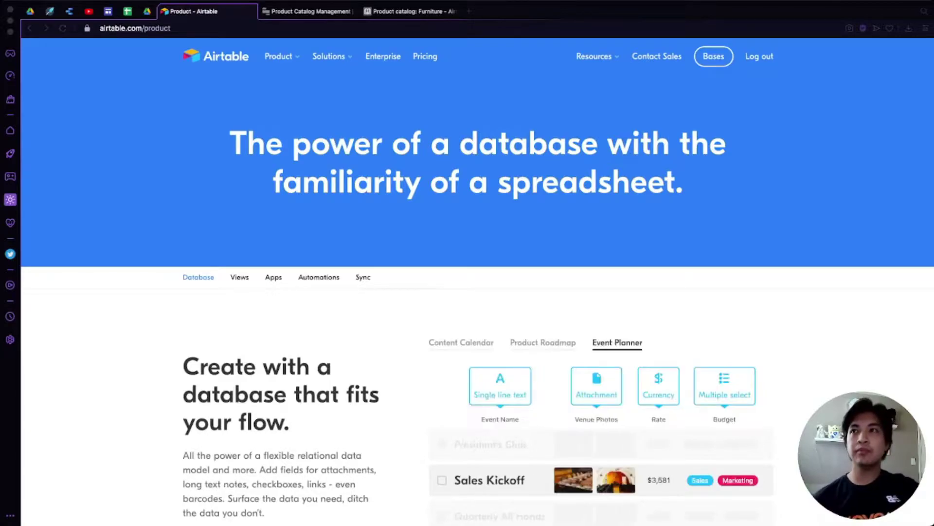
# Browse the Airtable product page, then bring up the Product catalog base's Furniture table.
pyautogui.scroll(-5, 477, 279)
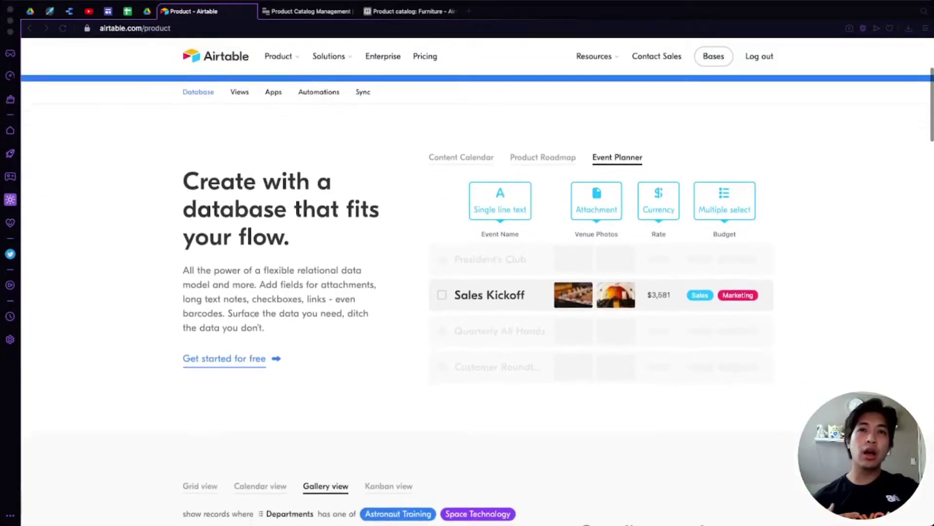
pyautogui.scroll(-5, 478, 279)
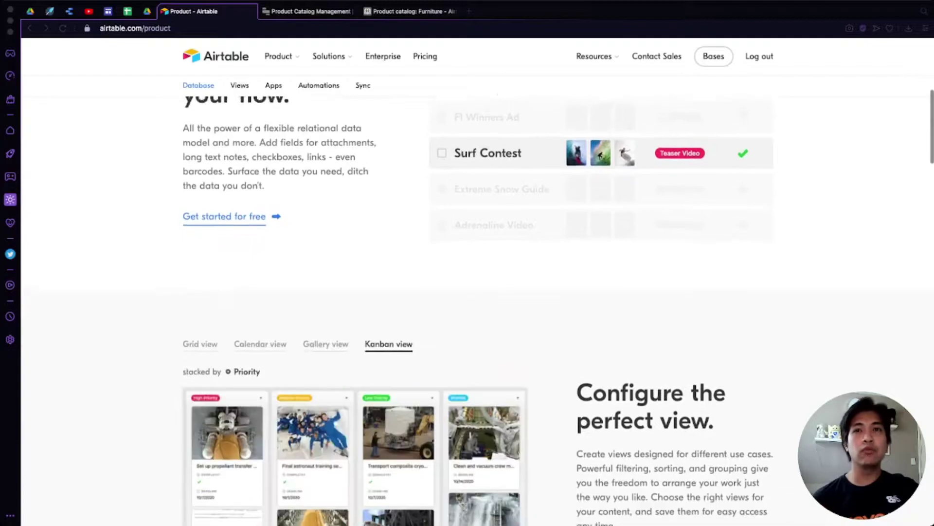
pyautogui.scroll(-8, 477, 279)
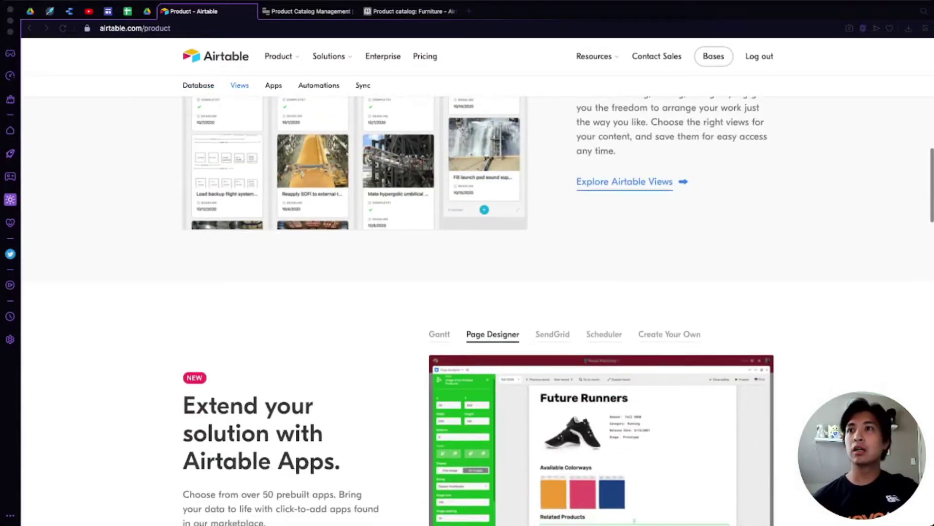
pyautogui.scroll(-5, 477, 280)
pyautogui.scroll(2, 477, 279)
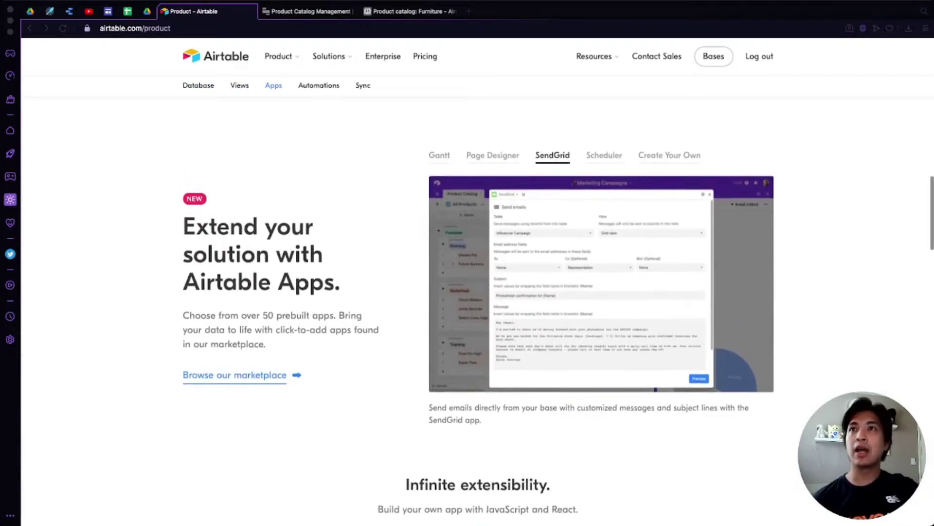
pyautogui.scroll(15, 478, 279)
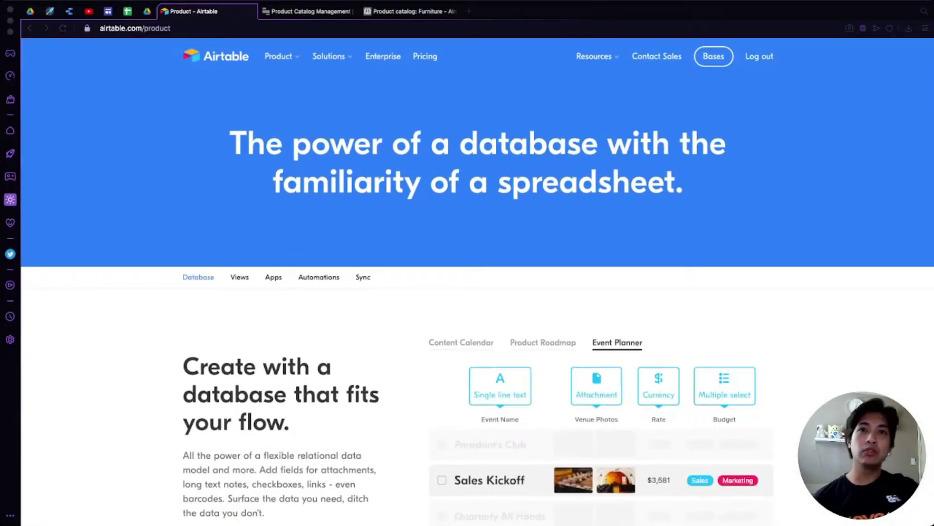
pyautogui.click(411, 11)
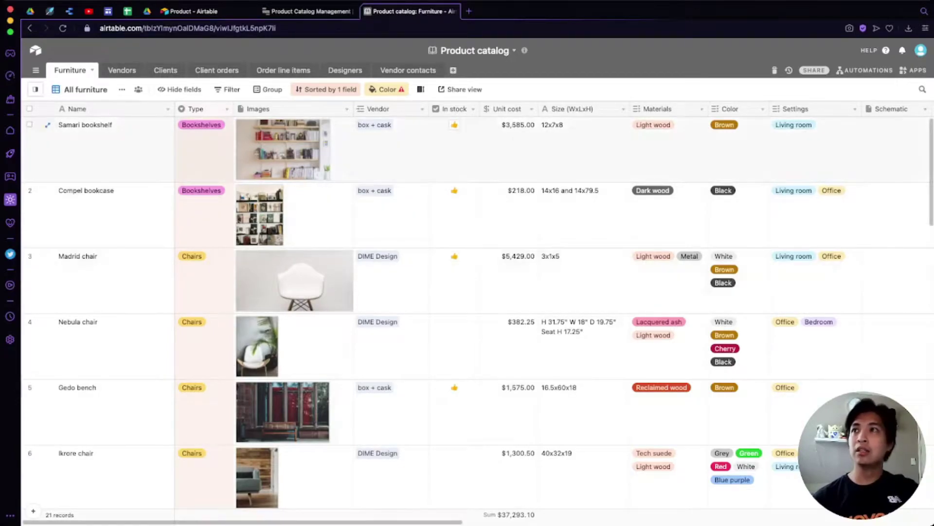
# Review all columns of the Furniture grid, then open the Furniture table's views list.
pyautogui.hscroll(2, 477, 312)
pyautogui.hscroll(4, 477, 311)
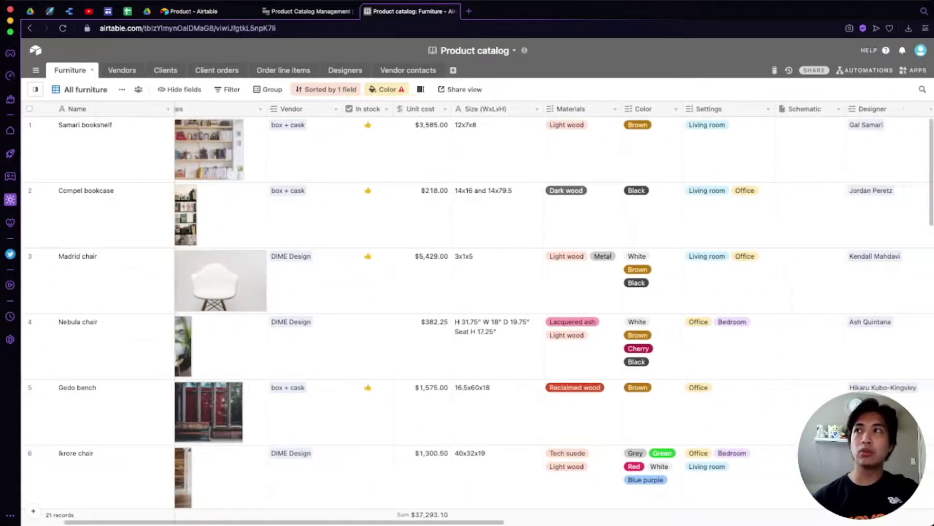
pyautogui.hscroll(2, 476, 311)
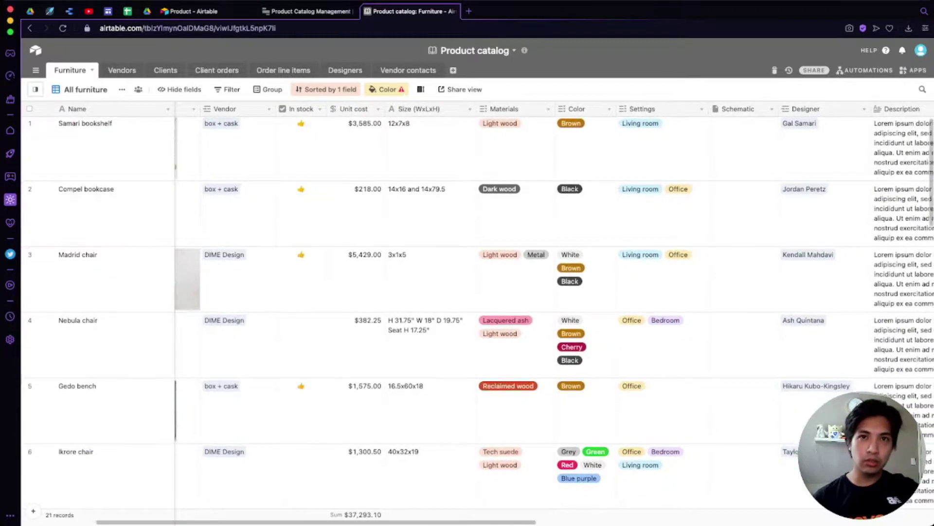
pyautogui.hscroll(4, 477, 311)
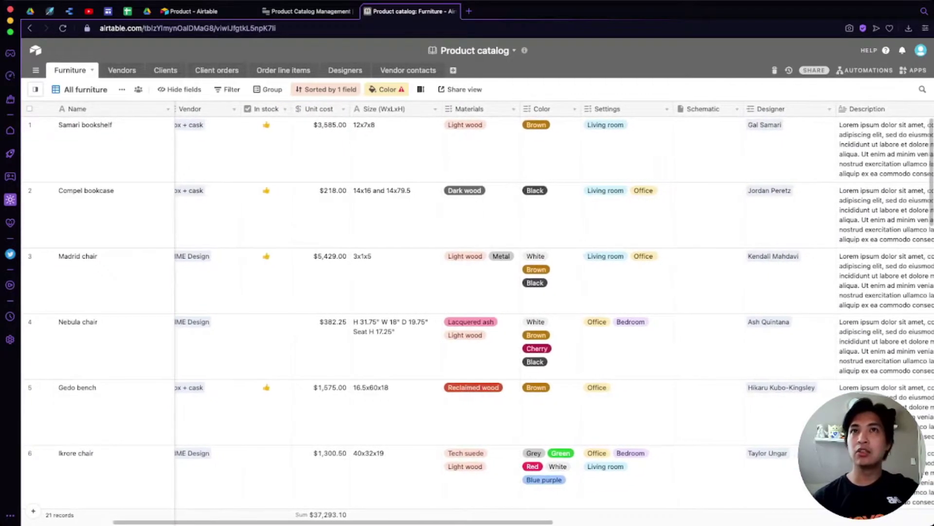
pyautogui.hscroll(1, 477, 214)
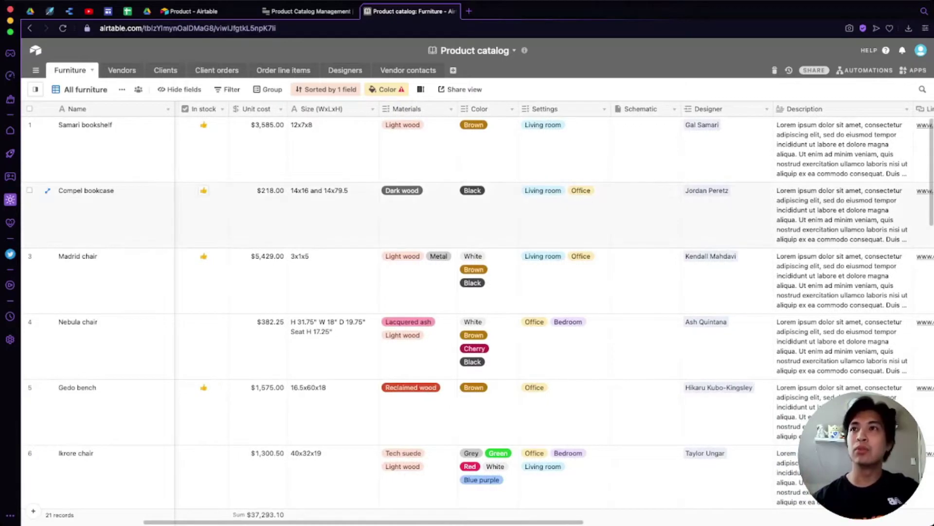
pyautogui.hscroll(2, 477, 214)
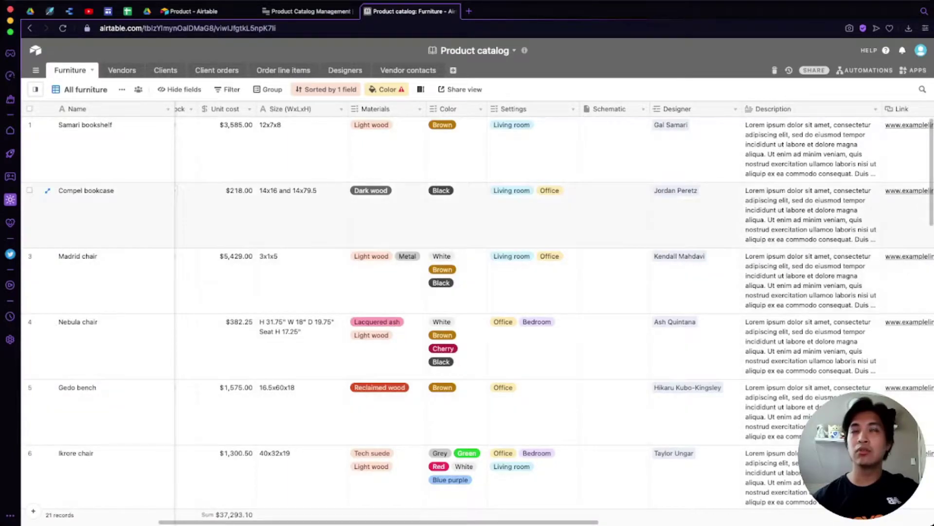
pyautogui.hscroll(1, 477, 215)
pyautogui.hscroll(10, 477, 315)
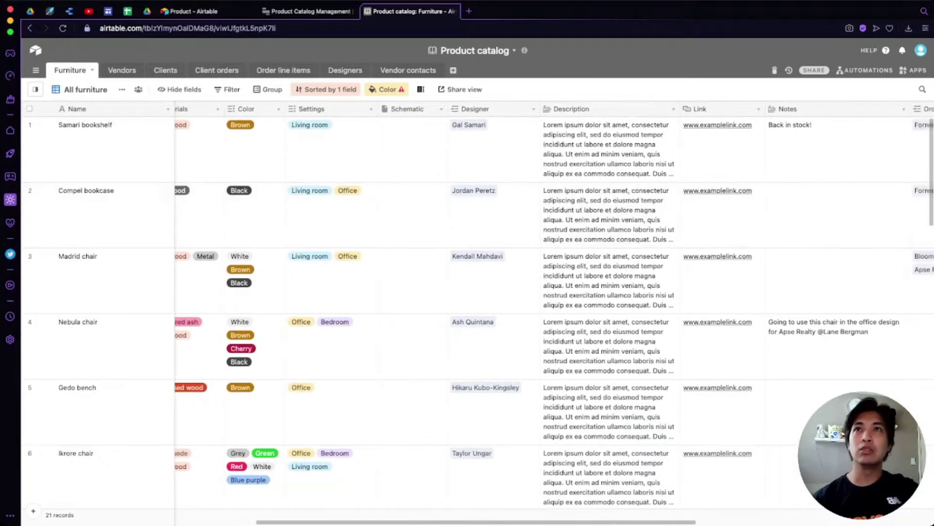
pyautogui.hscroll(8, 477, 314)
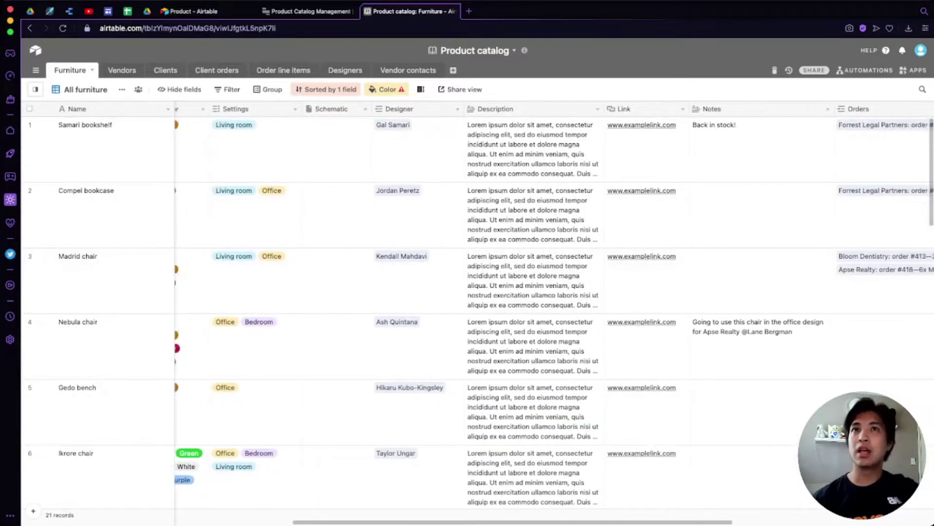
pyautogui.hscroll(7, 477, 314)
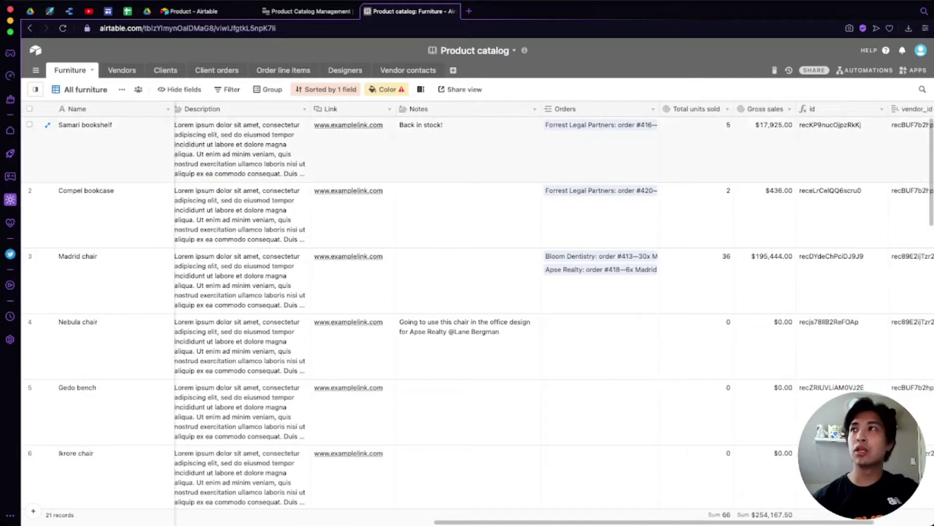
pyautogui.click(36, 89)
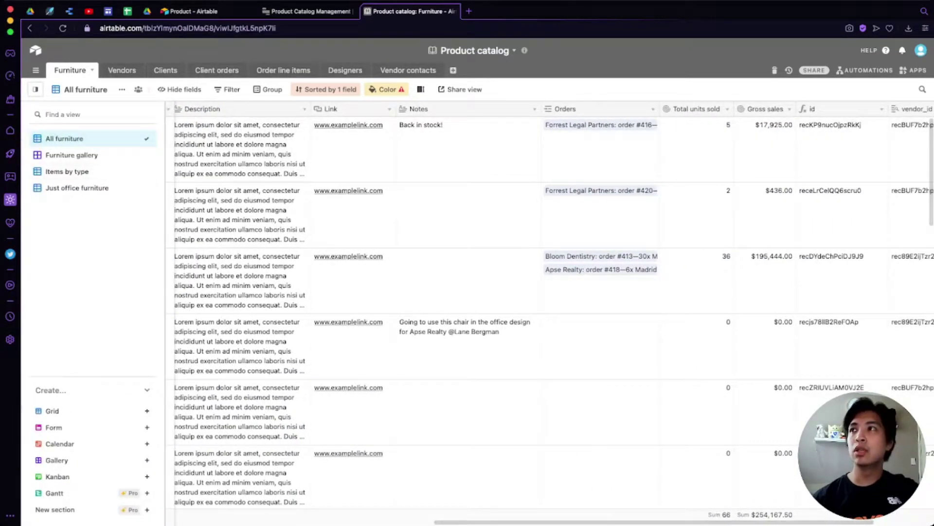
# Switch to the Items by type view and look through the Vendors, Clients and Client orders tables.
pyautogui.click(67, 171)
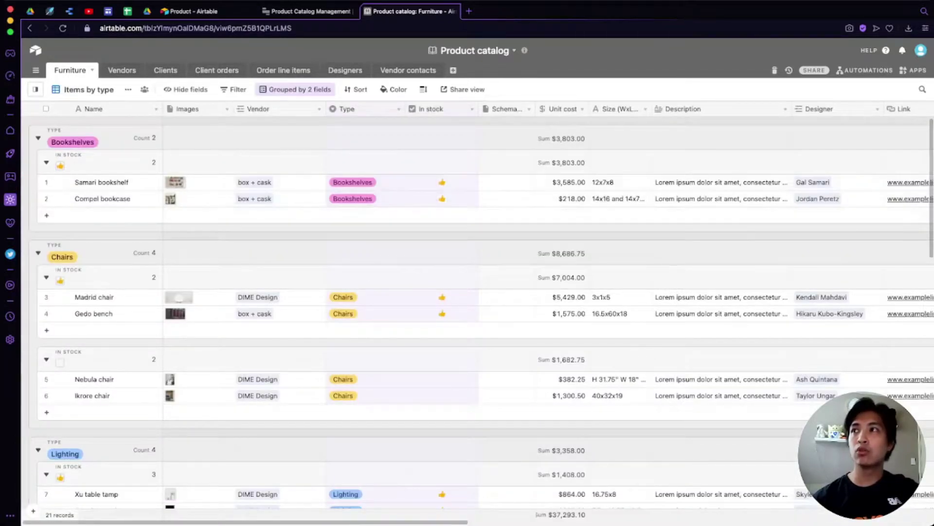
pyautogui.click(121, 70)
pyautogui.click(165, 70)
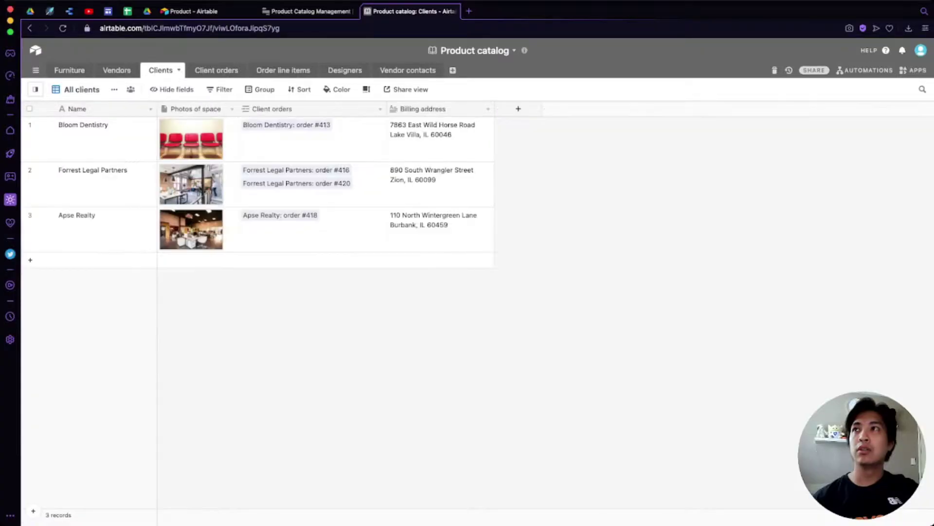
pyautogui.click(217, 70)
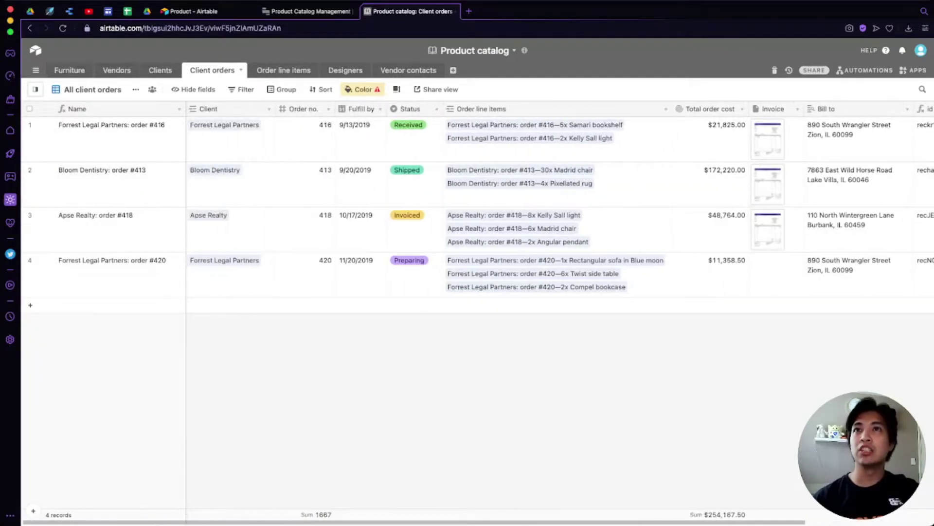
pyautogui.click(70, 70)
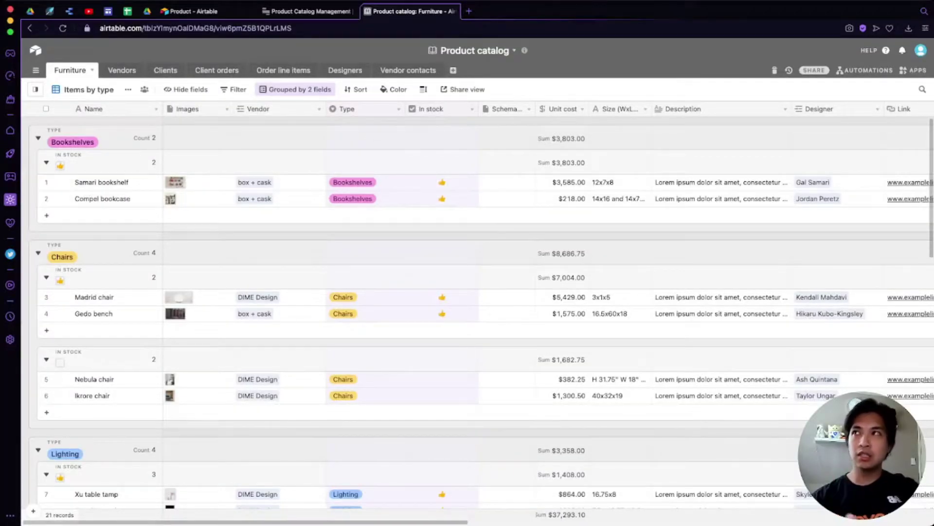
# Return Furniture to the All furniture view and switch to the Product Catalog Management app.
pyautogui.click(35, 89)
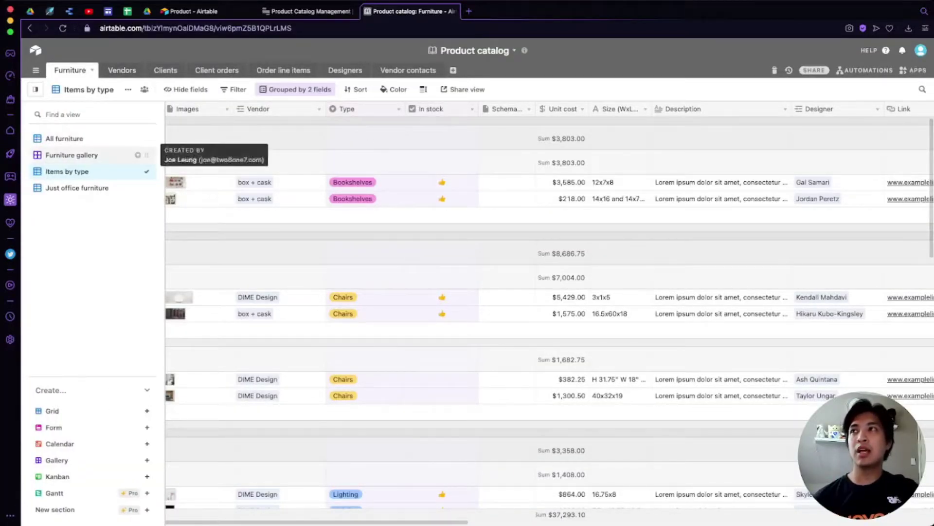
pyautogui.click(86, 138)
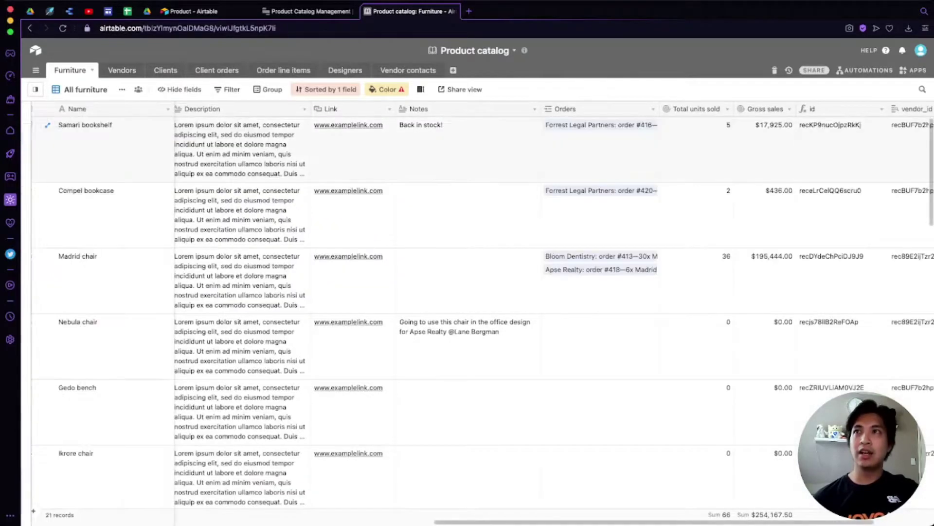
pyautogui.hscroll(-10, 477, 312)
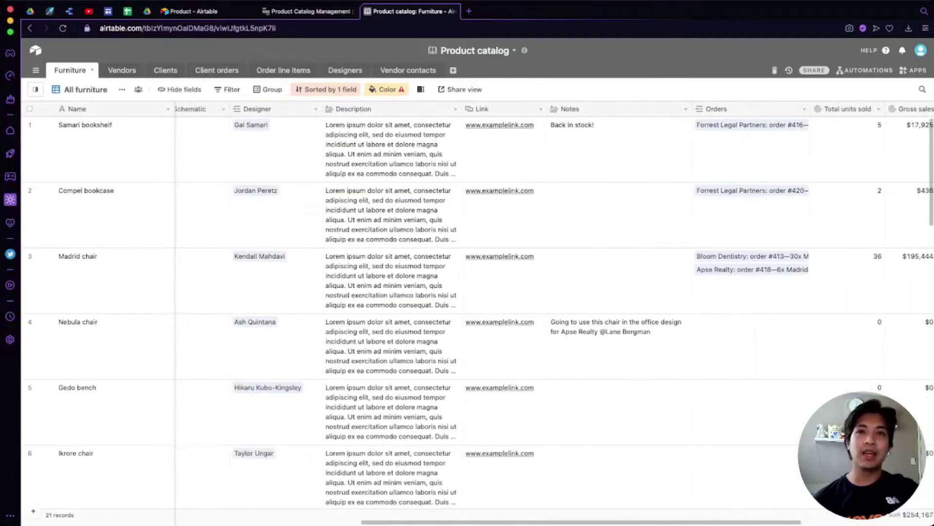
pyautogui.hscroll(-10, 477, 311)
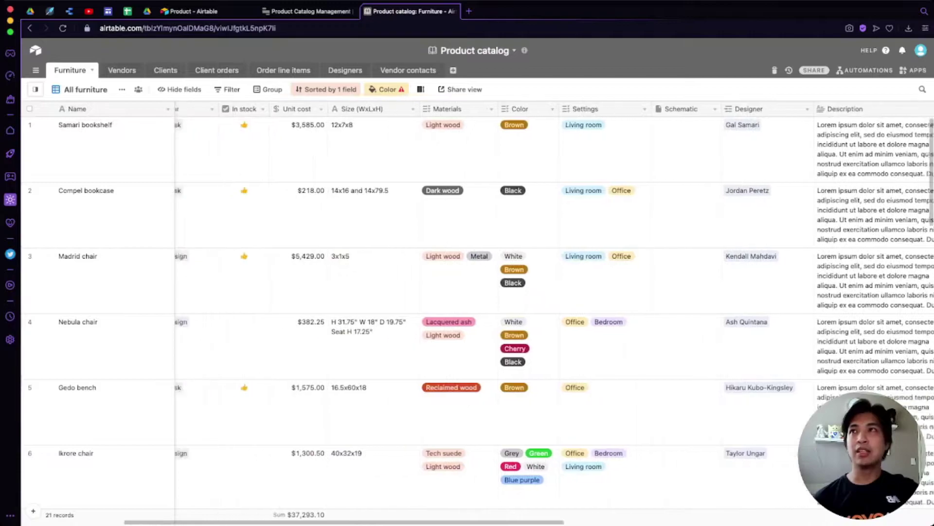
pyautogui.hotkey('ctrl', 'shift', 'Tab')
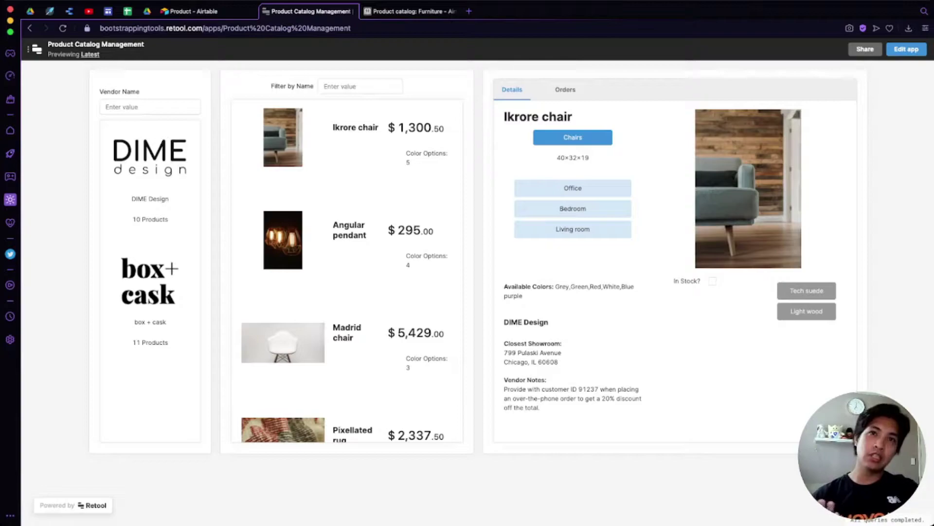
# Show details for the Dual extension table and the Nebula chair in the product list.
pyautogui.scroll(-8, 347, 271)
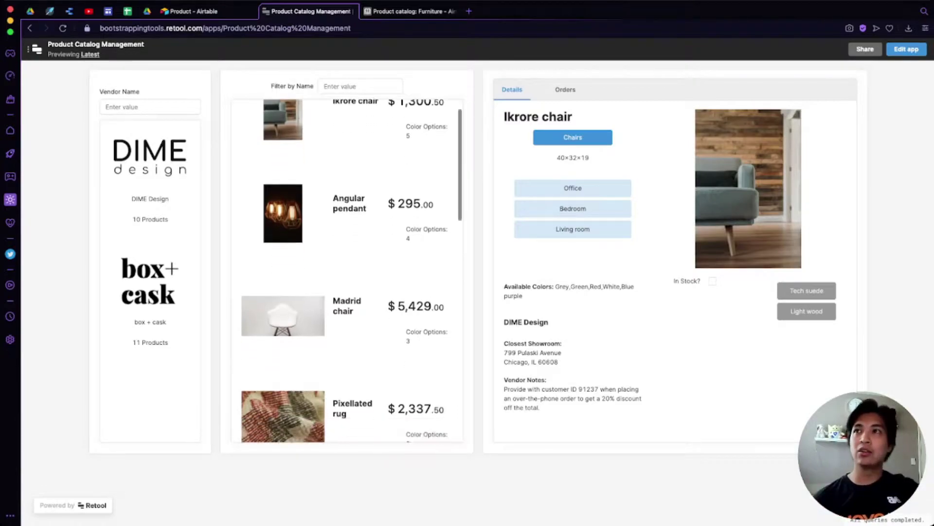
pyautogui.scroll(-2, 347, 271)
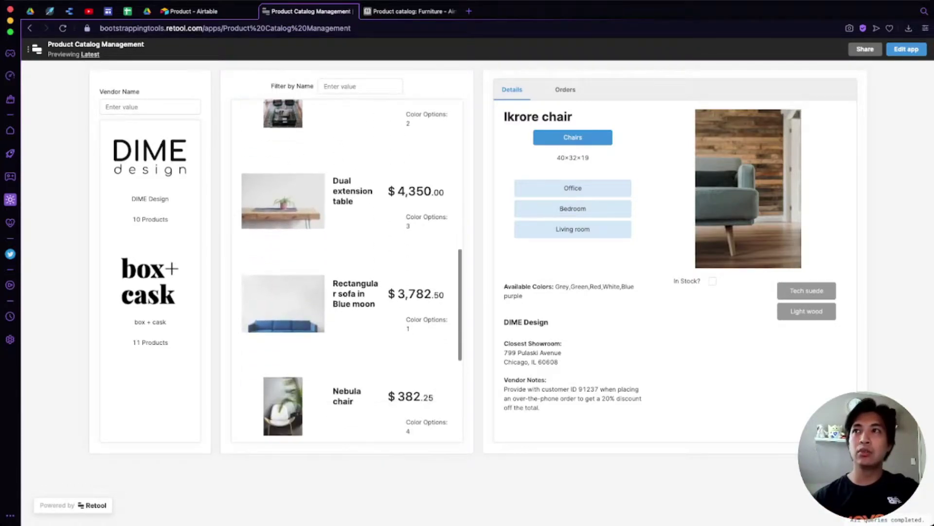
pyautogui.click(347, 190)
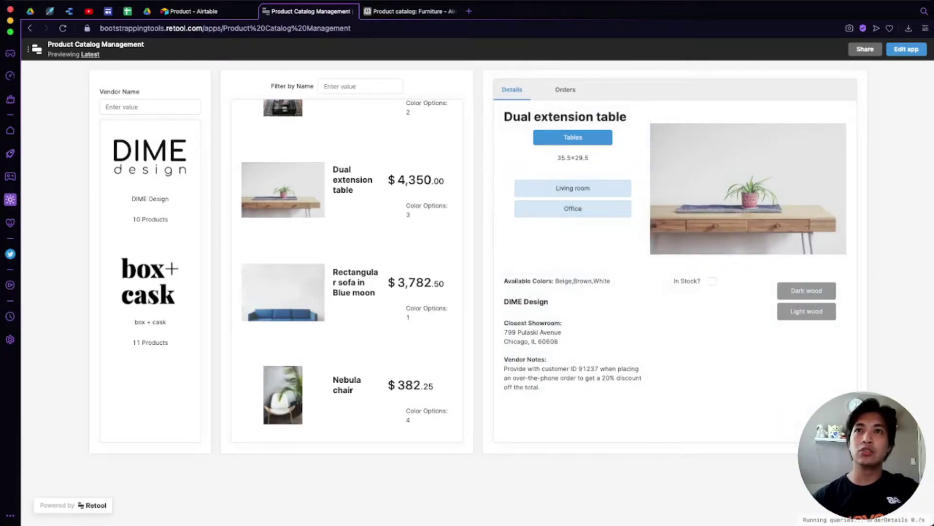
pyautogui.click(347, 389)
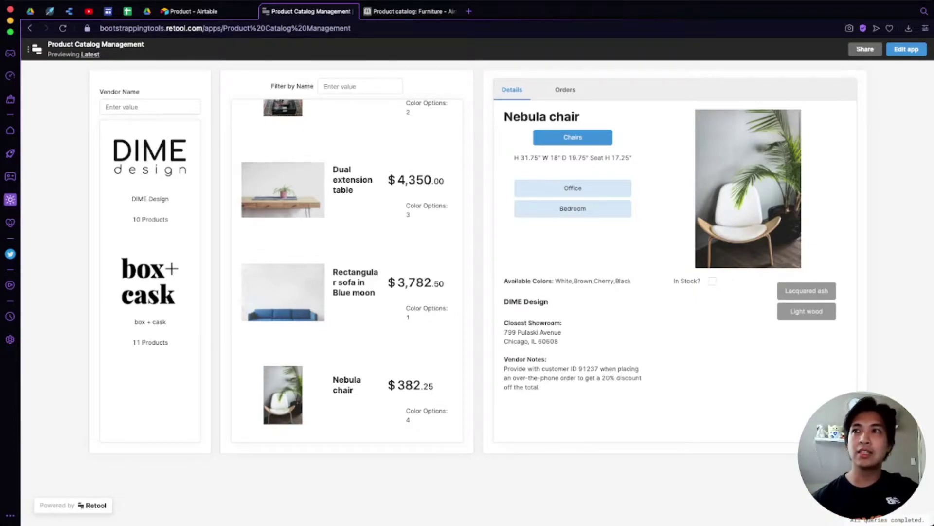
pyautogui.click(341, 185)
# Show the Angular pendant's details and bring up its orders.
pyautogui.scroll(6, 347, 268)
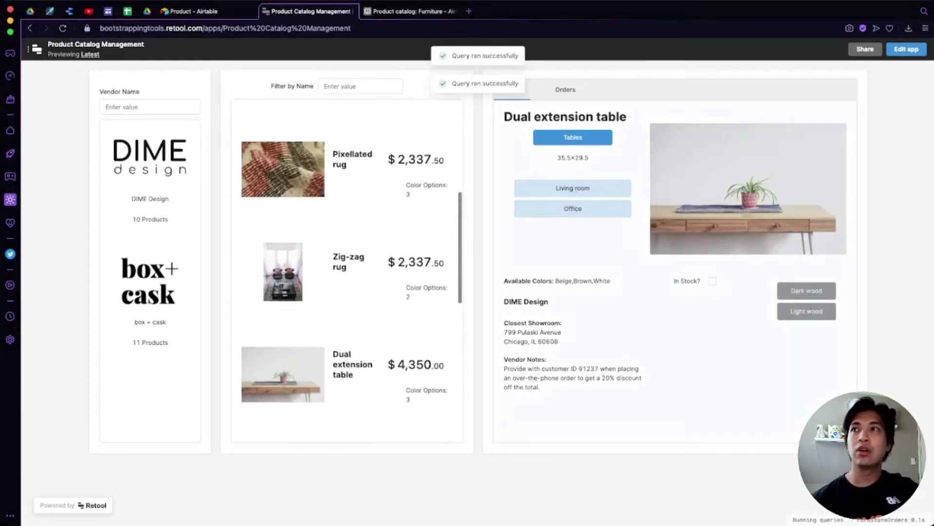
pyautogui.scroll(3, 347, 268)
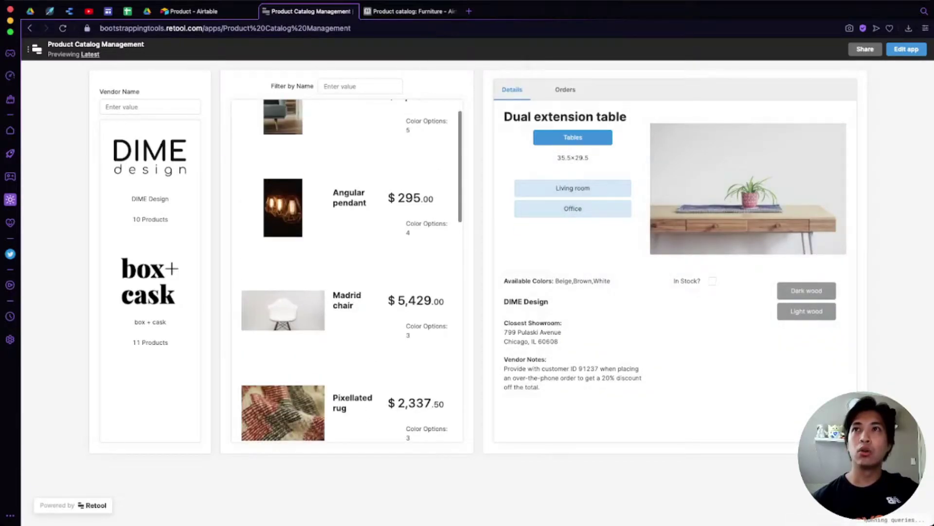
pyautogui.click(349, 199)
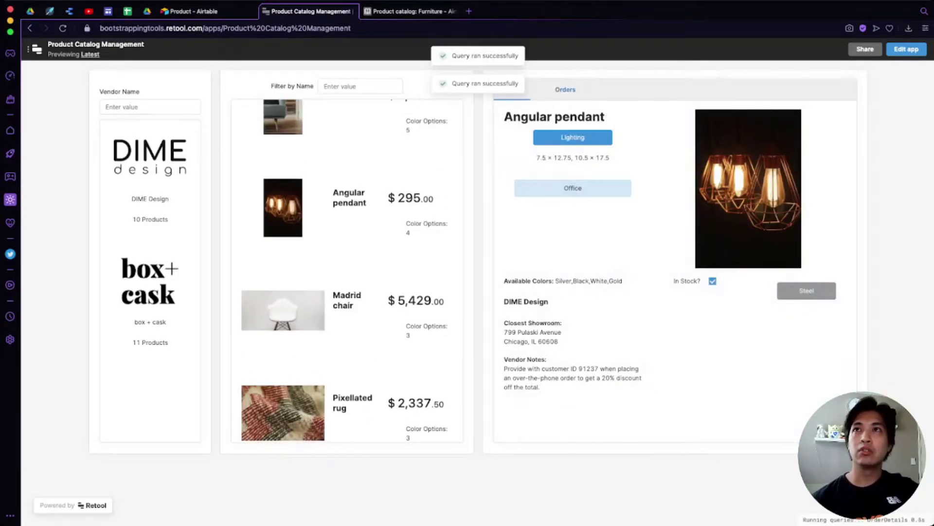
pyautogui.click(565, 89)
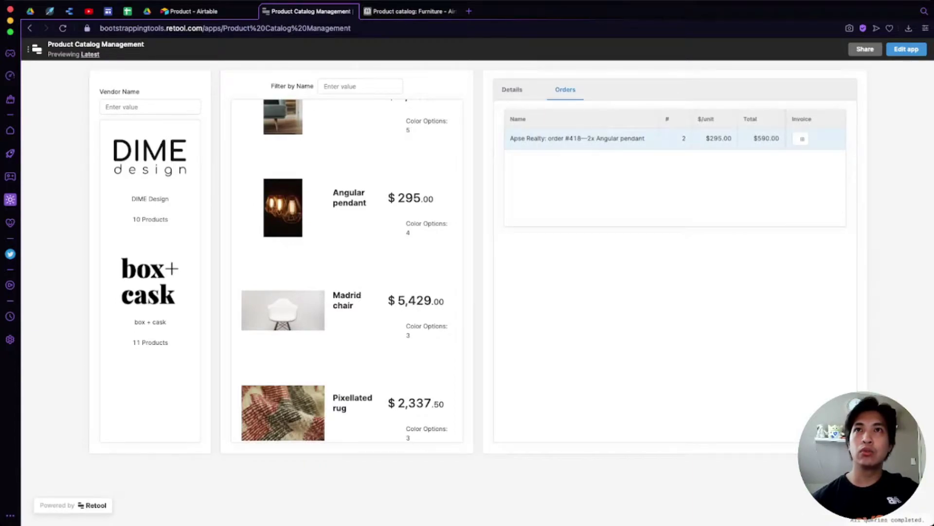
# Preview the Angular pendant order's invoice, scroll through it, then close it.
pyautogui.click(802, 139)
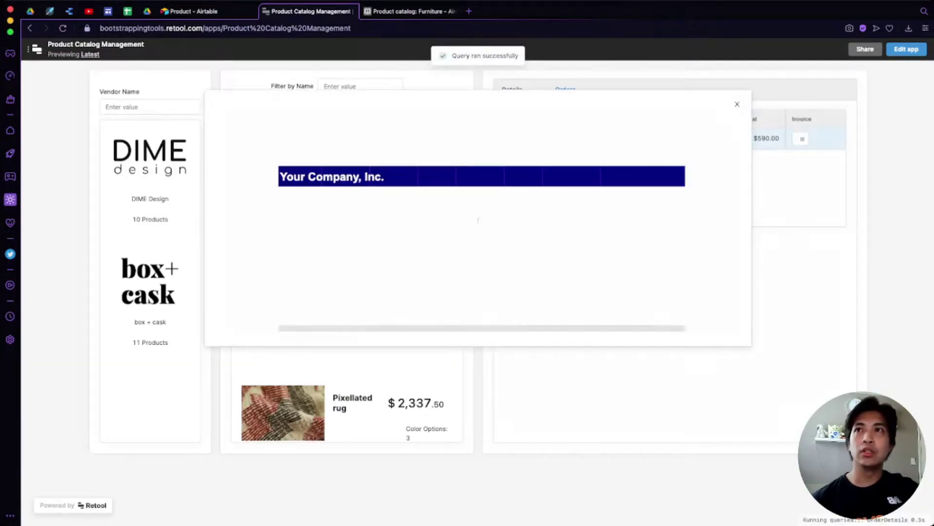
pyautogui.scroll(-10, 479, 222)
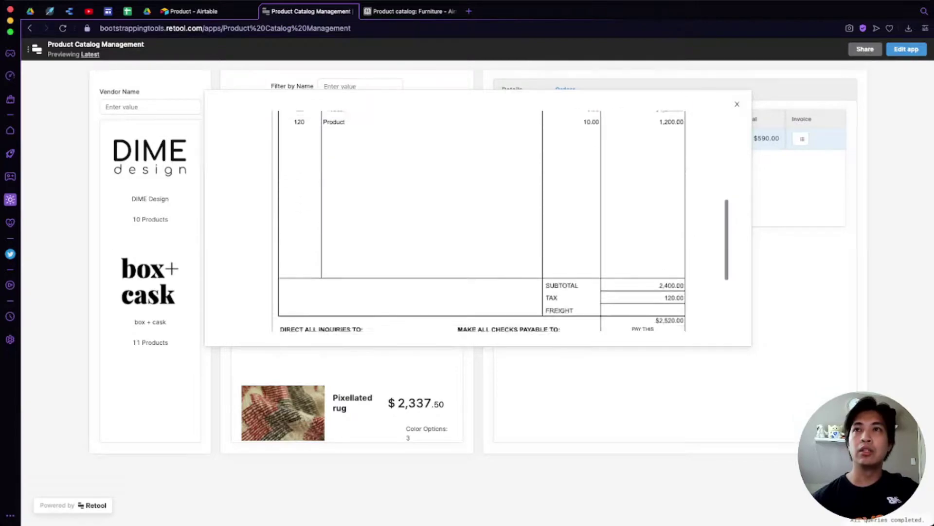
pyautogui.scroll(-1, 479, 222)
pyautogui.scroll(10, 479, 222)
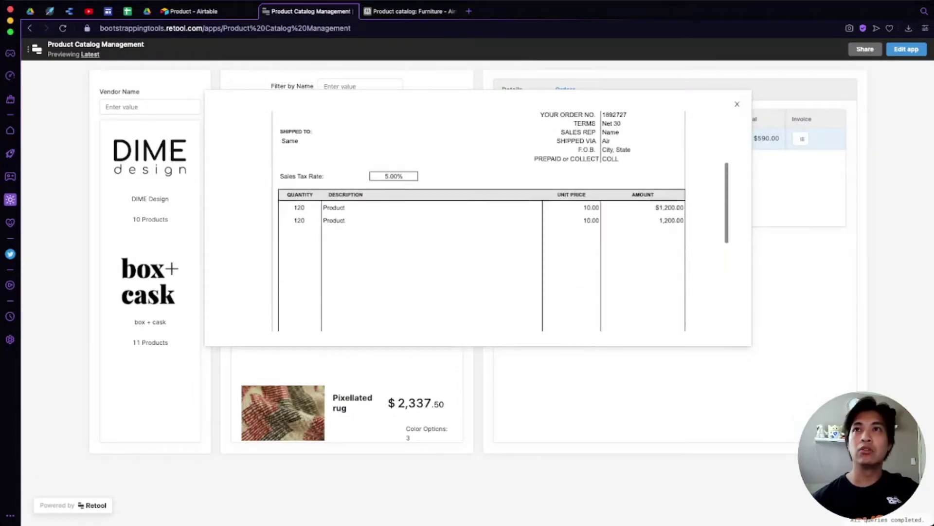
pyautogui.press('Escape')
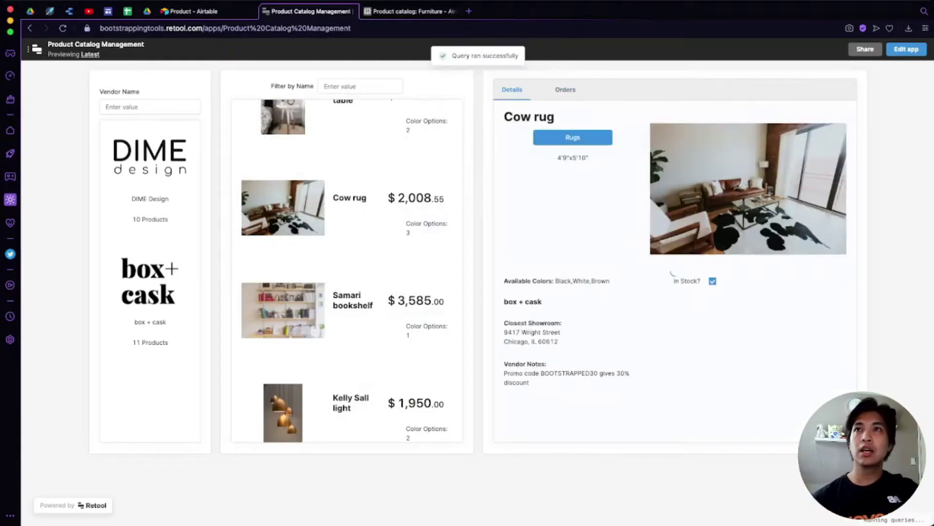
# Show the Samari bookshelf's details, then go back to the Retool apps home list.
pyautogui.click(565, 90)
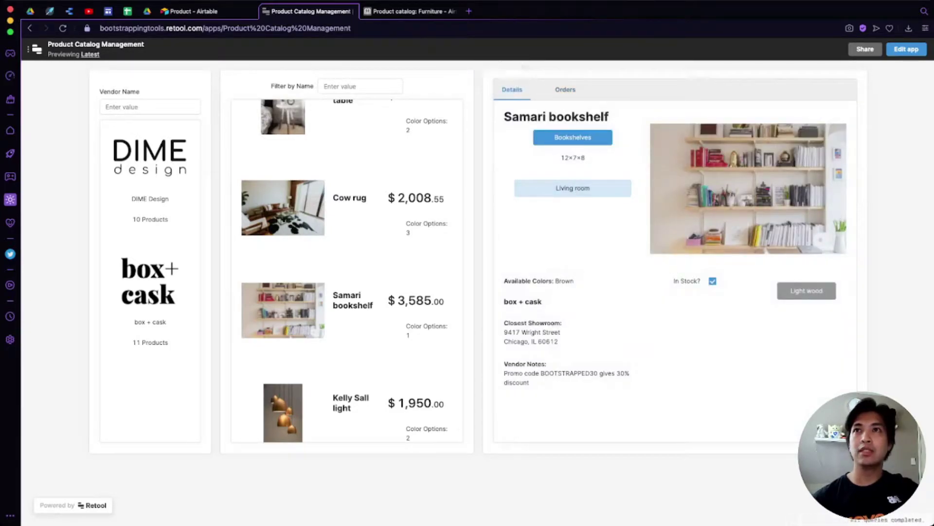
pyautogui.scroll(1, 347, 271)
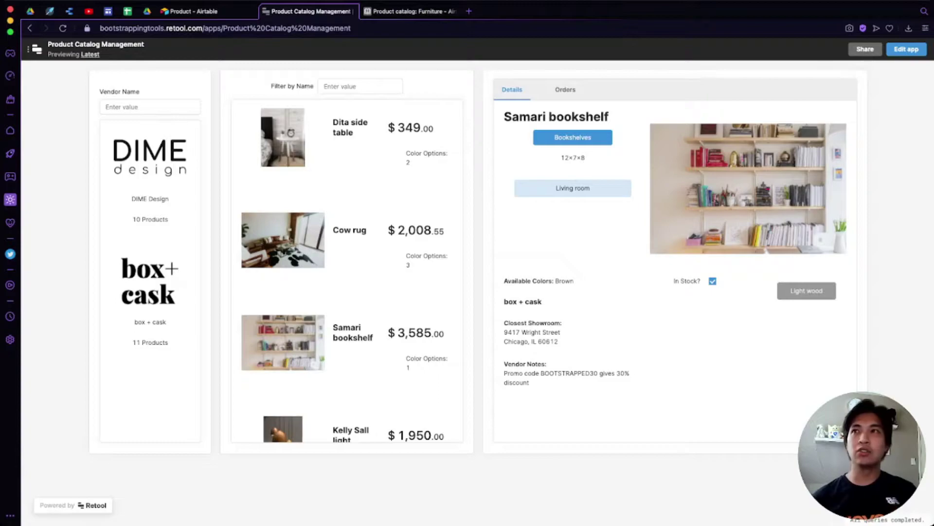
pyautogui.click(36, 49)
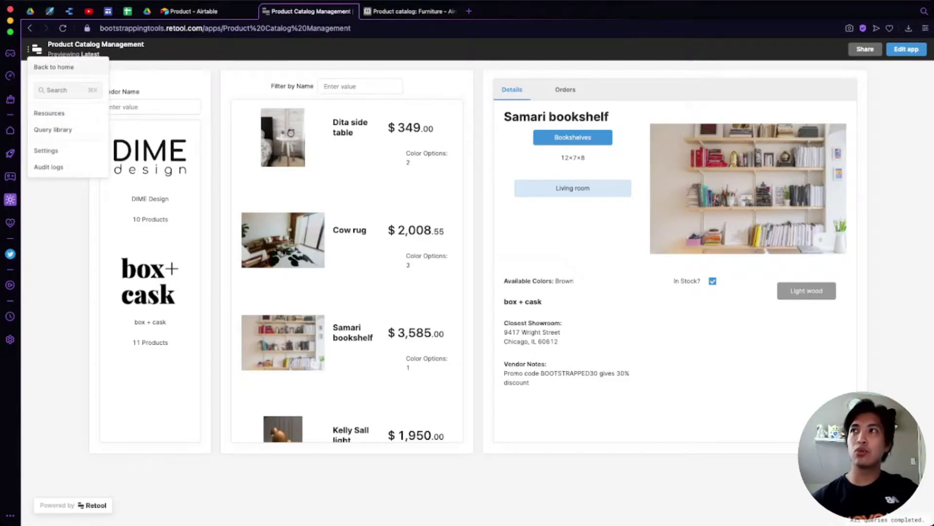
pyautogui.click(53, 67)
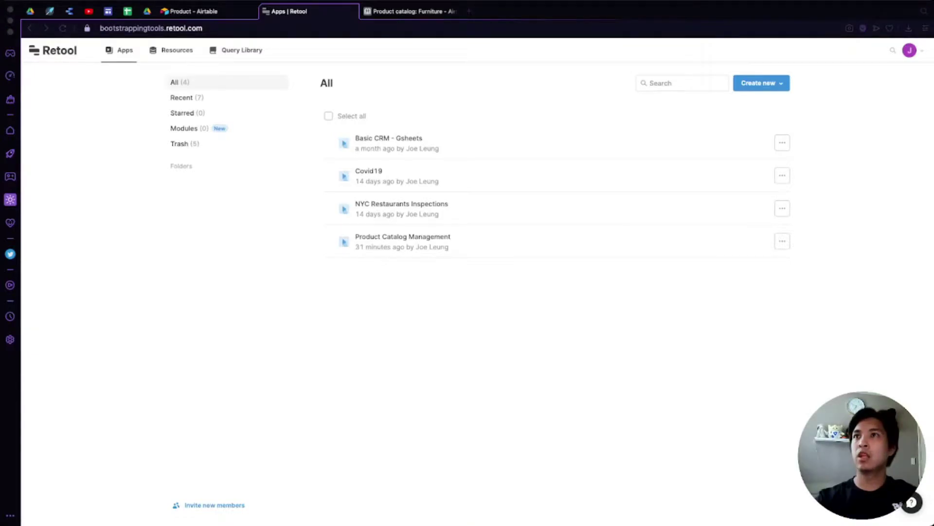
# Go to Retool's Resources page with Google Sheets, SendGrid, MySQL, PostgreSQL and Airtable resources.
pyautogui.click(171, 50)
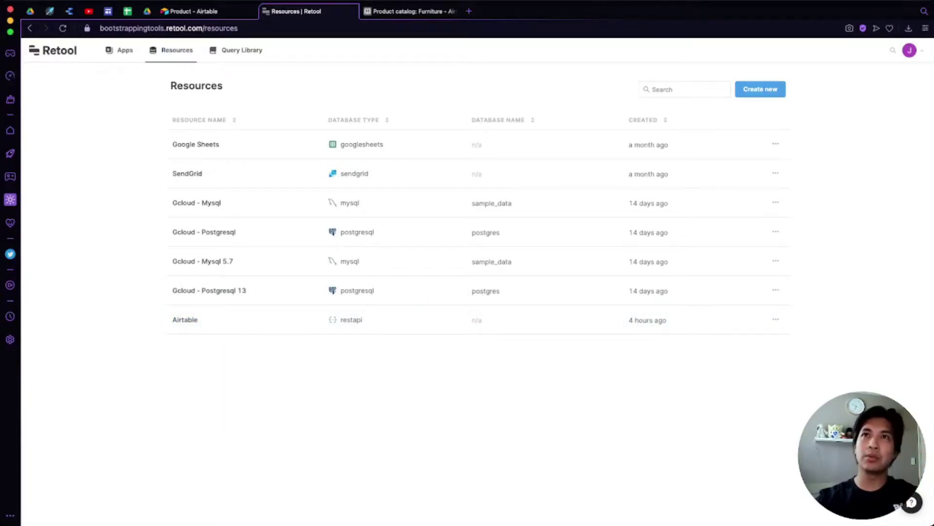
# Start a new REST API resource named 'Airtable Demo', then return to the Airtable Furniture table.
pyautogui.click(760, 89)
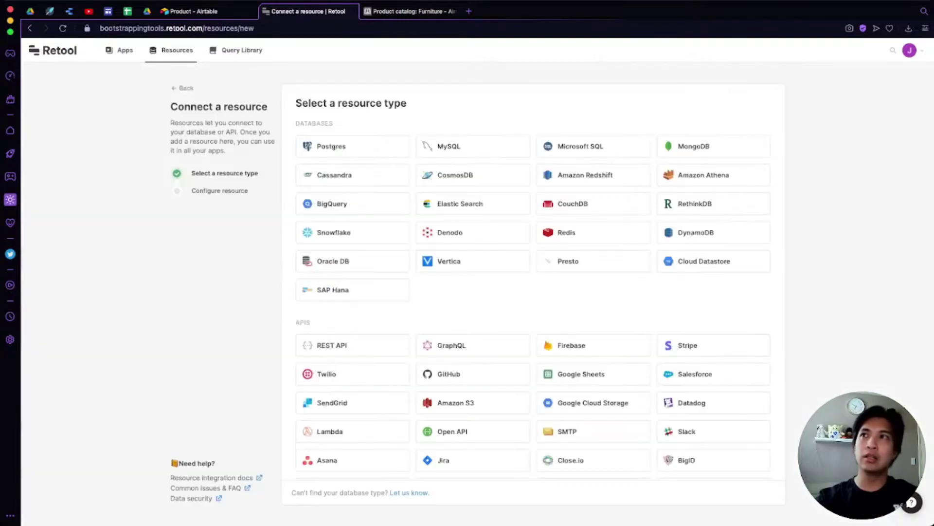
pyautogui.scroll(-3, 353, 316)
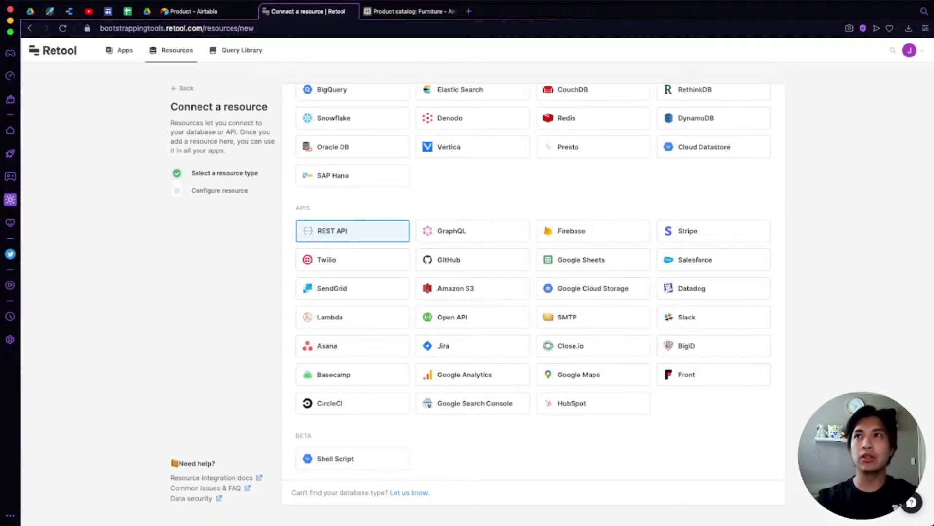
pyautogui.click(352, 230)
pyautogui.click(374, 153)
pyautogui.write('Airtable Demo')
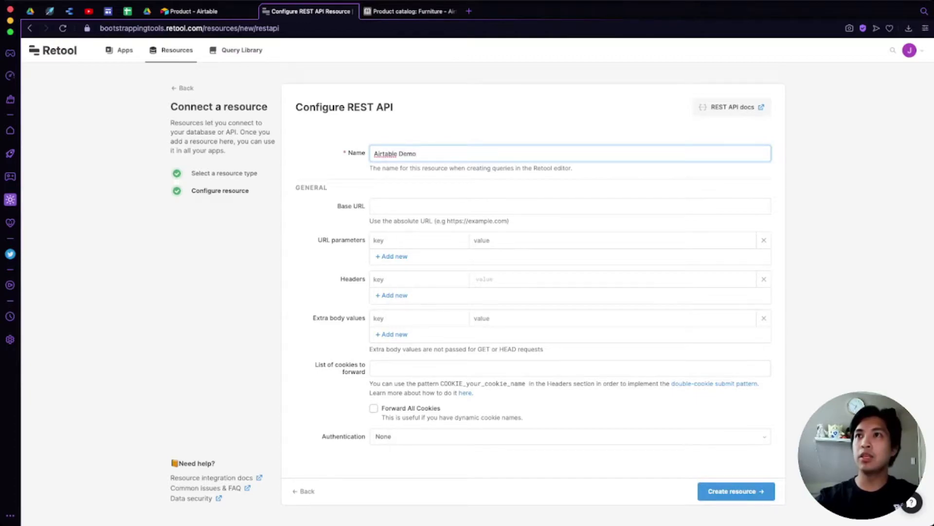
pyautogui.click(375, 205)
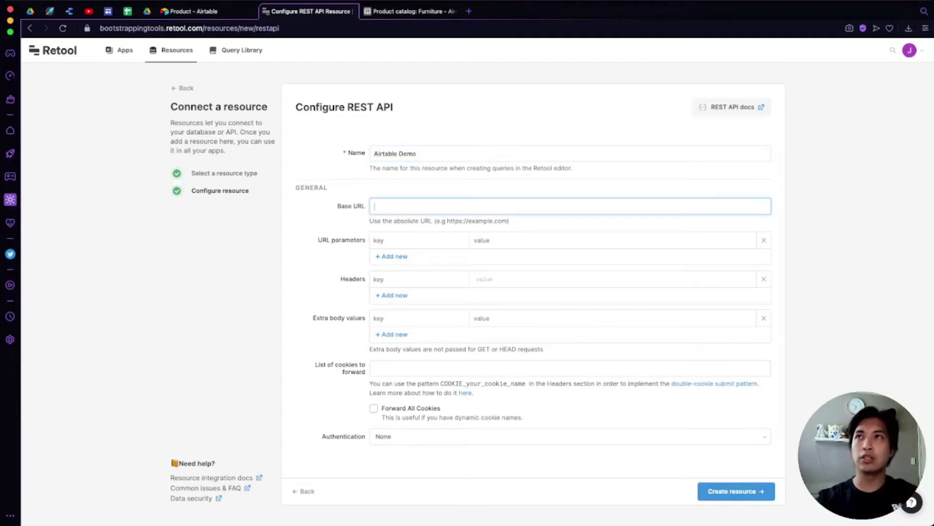
pyautogui.click(411, 12)
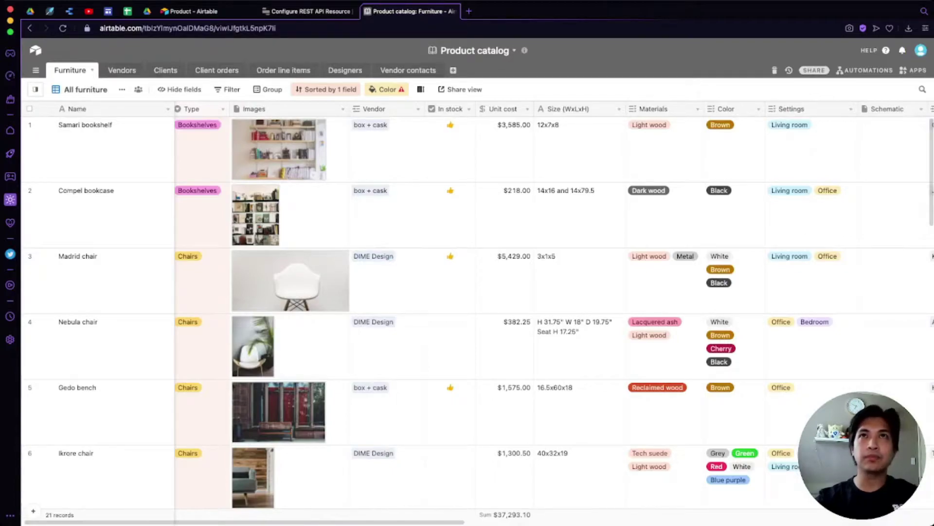
# Open the Product catalog base's API documentation from Airtable's Help panel.
pyautogui.click(875, 50)
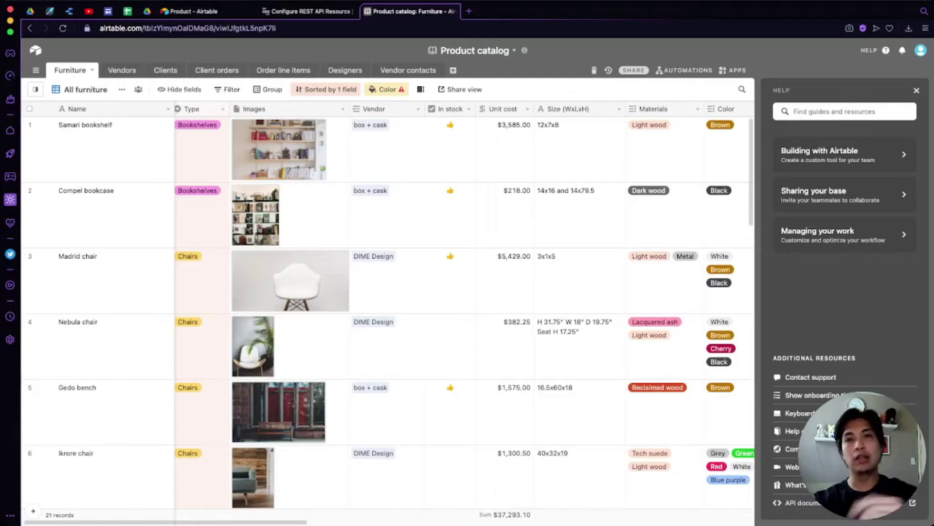
pyautogui.click(798, 503)
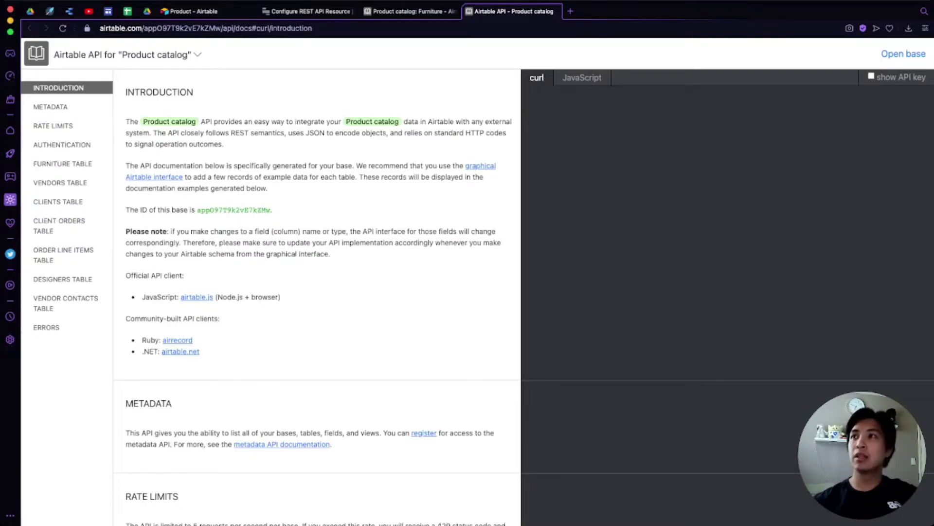
# Select the base ID in the API documentation's Introduction section.
pyautogui.moveTo(152, 209); pyautogui.dragTo(256, 210)
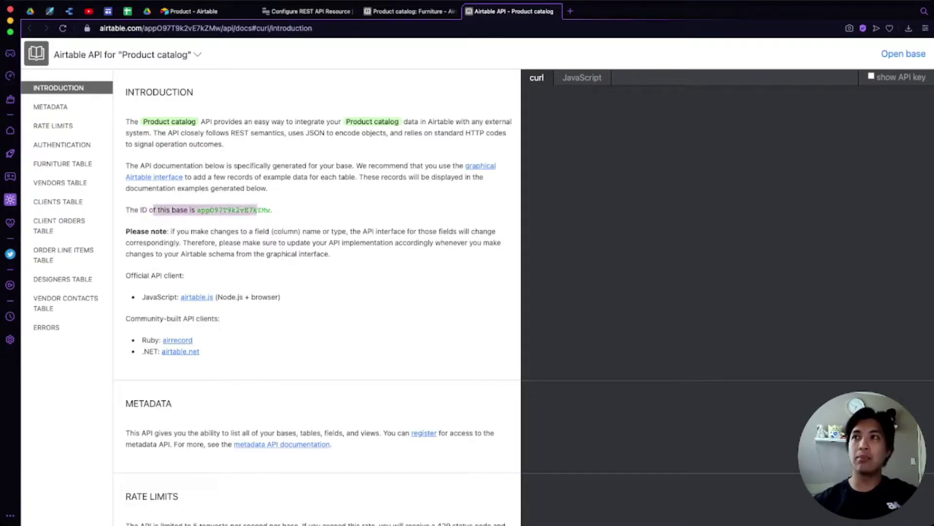
pyautogui.doubleClick(233, 210)
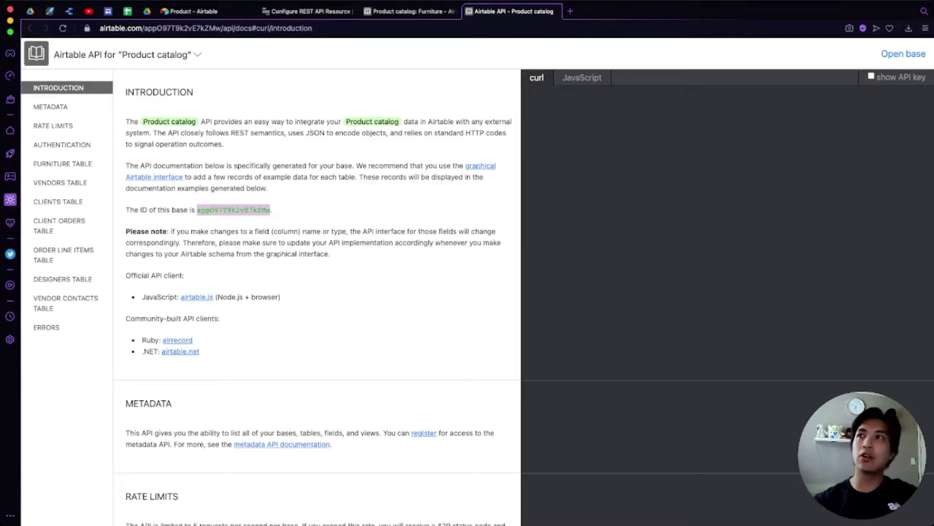
pyautogui.click(235, 209)
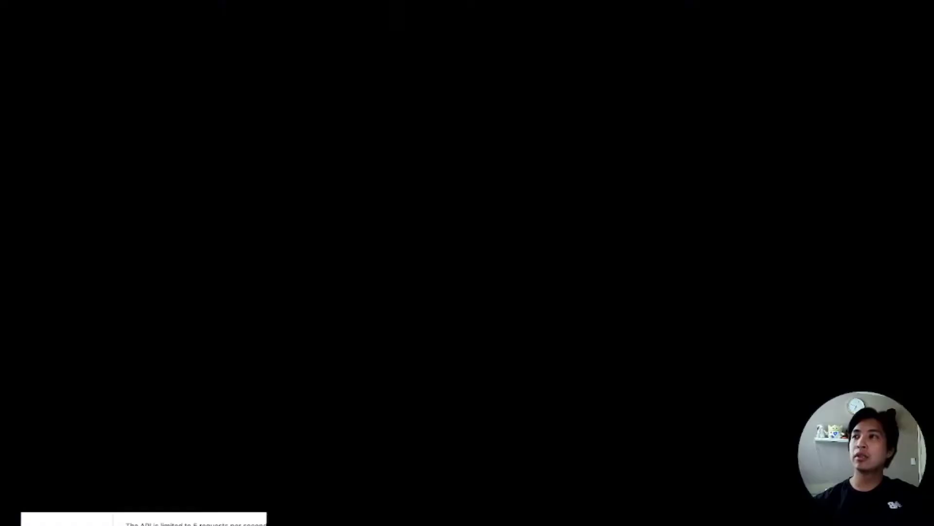
# Copy the API URL from the List Vendors records example request and return to Retool.
pyautogui.click(61, 183)
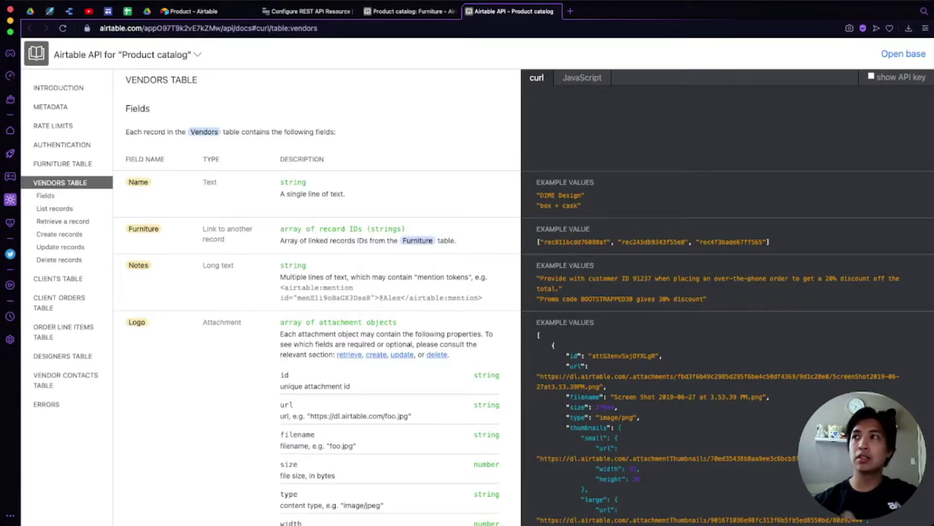
pyautogui.click(55, 208)
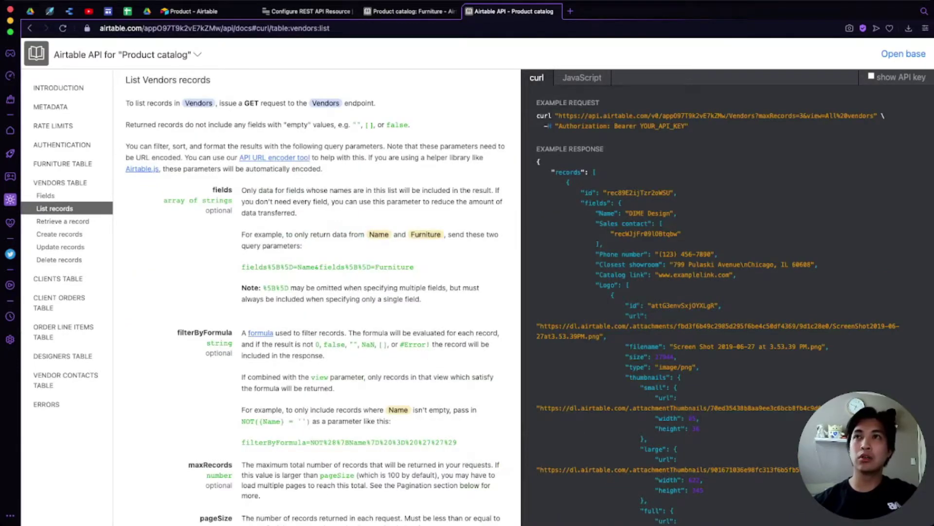
pyautogui.moveTo(558, 115); pyautogui.dragTo(729, 116)
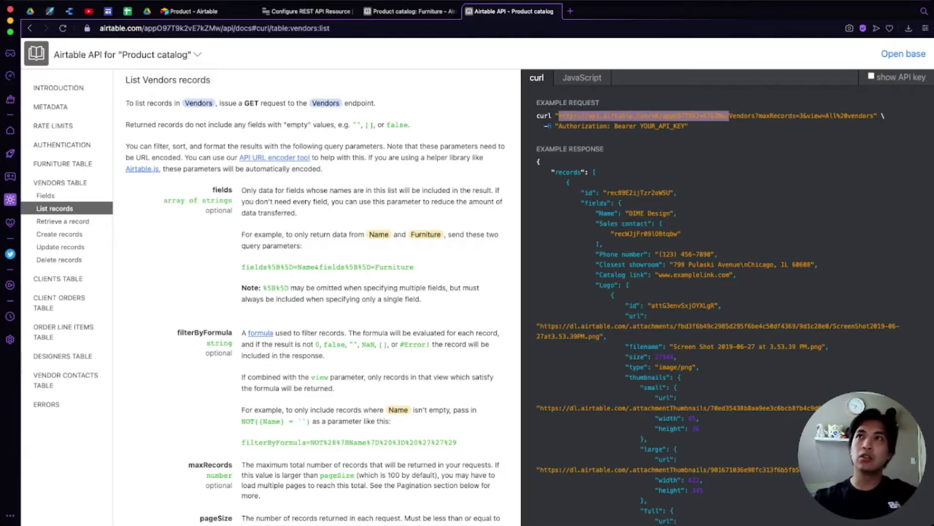
pyautogui.click(306, 11)
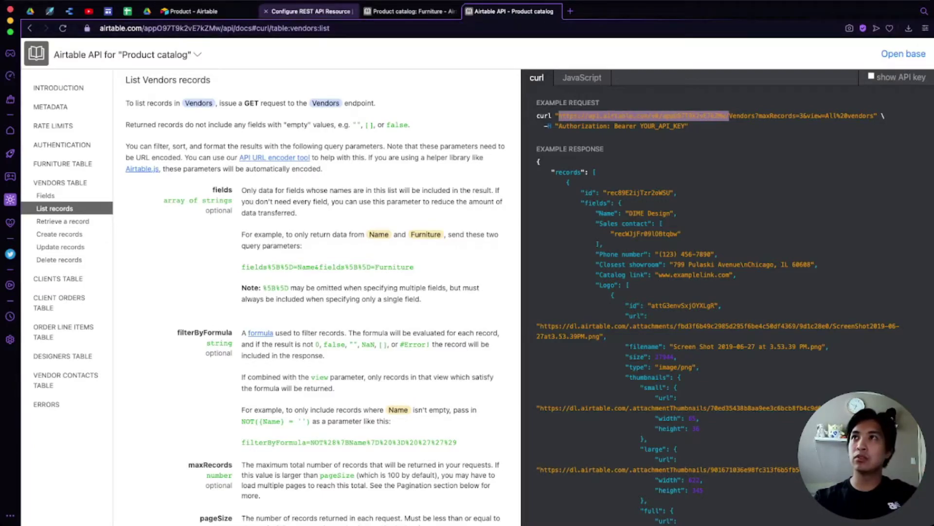
# Paste the Airtable base URL, then read the authentication section of the Airtable API docs.
pyautogui.press('Tab')
pyautogui.press('Tab')
pyautogui.press('Tab')
pyautogui.press('Tab')
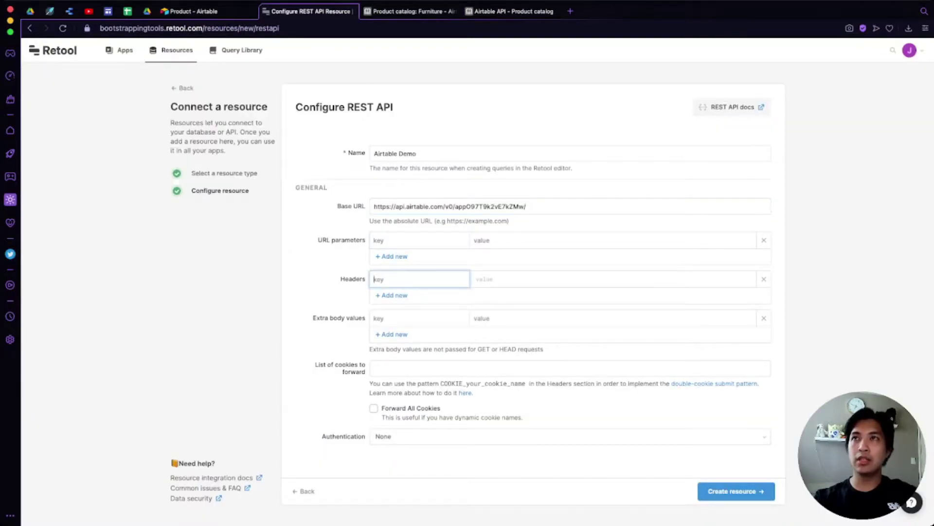
pyautogui.hotkey('ctrl', 'Tab')
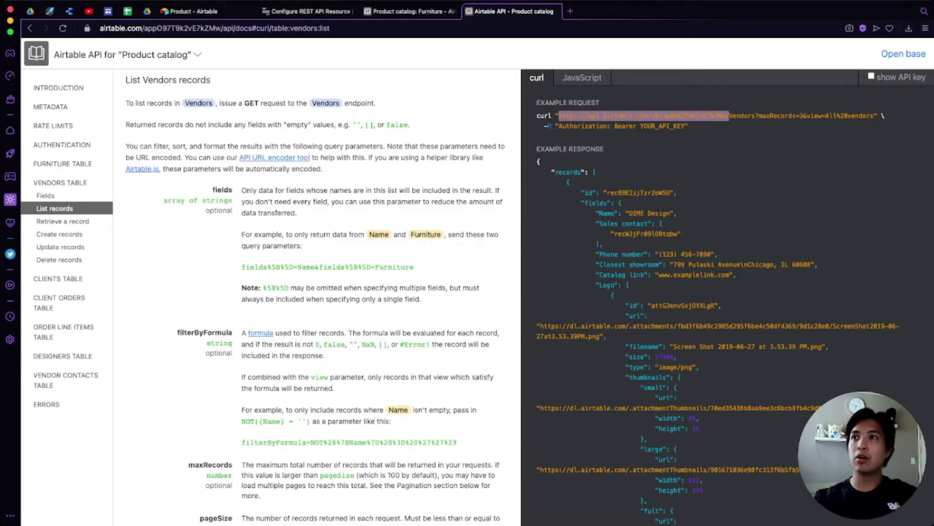
pyautogui.click(59, 88)
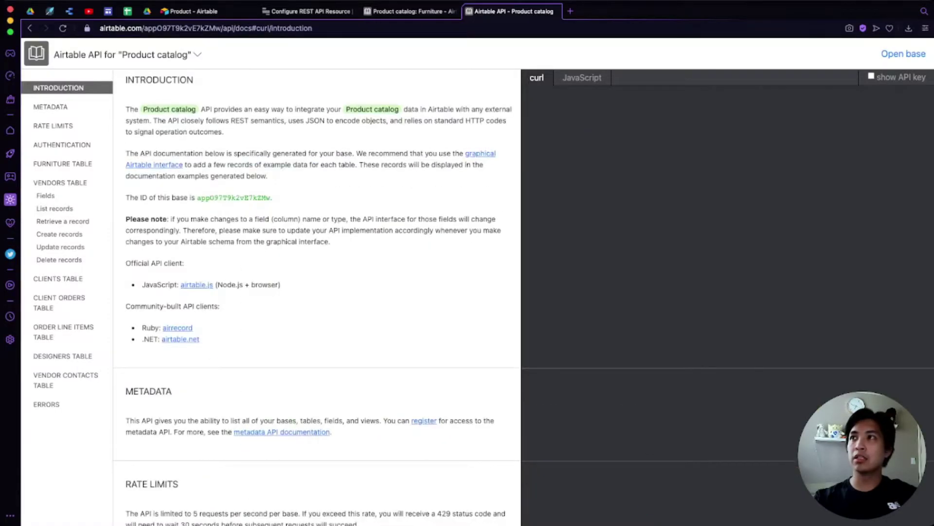
pyautogui.click(62, 144)
pyautogui.scroll(-1, 523, 297)
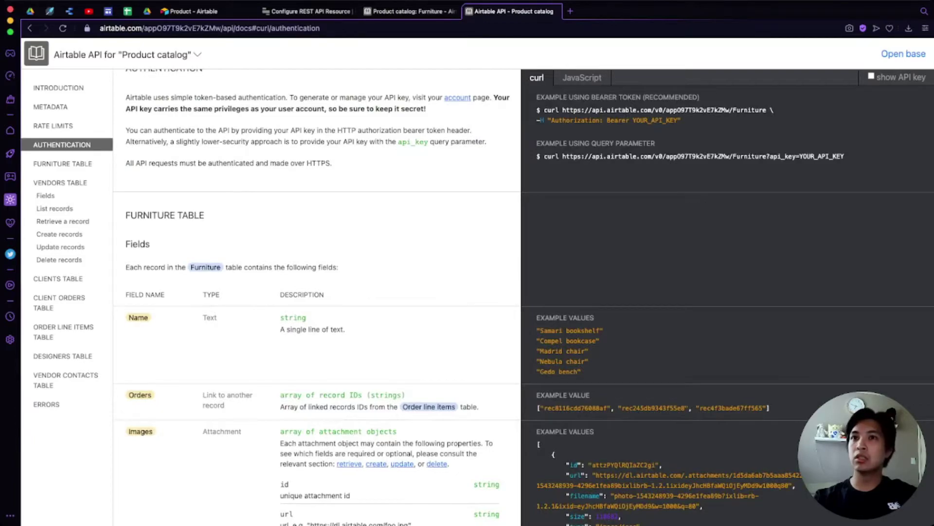
pyautogui.scroll(-3, 524, 297)
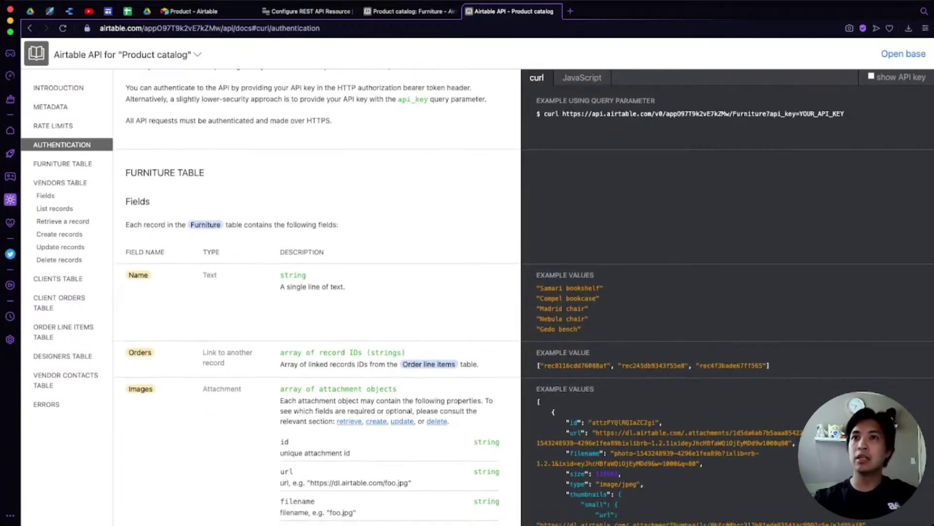
pyautogui.scroll(-1, 523, 297)
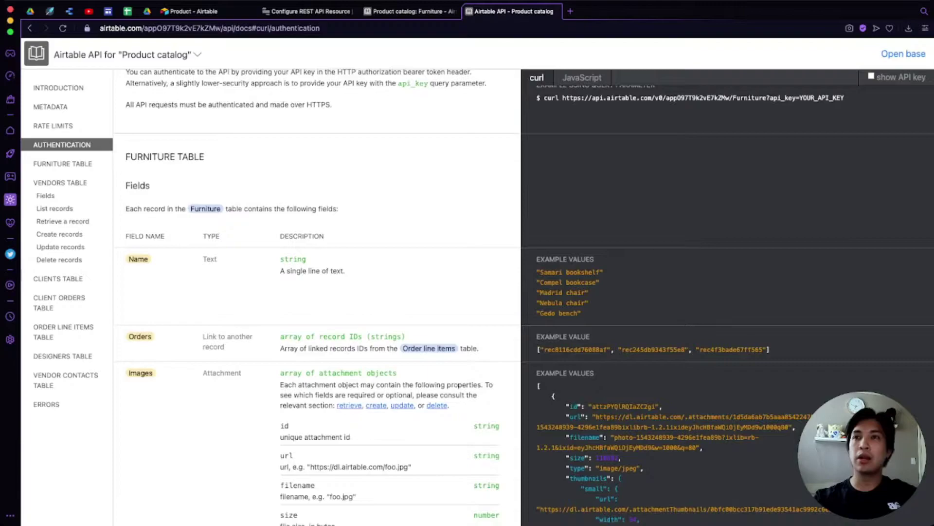
pyautogui.scroll(-15, 523, 297)
pyautogui.scroll(-14, 523, 296)
pyautogui.scroll(20, 316, 297)
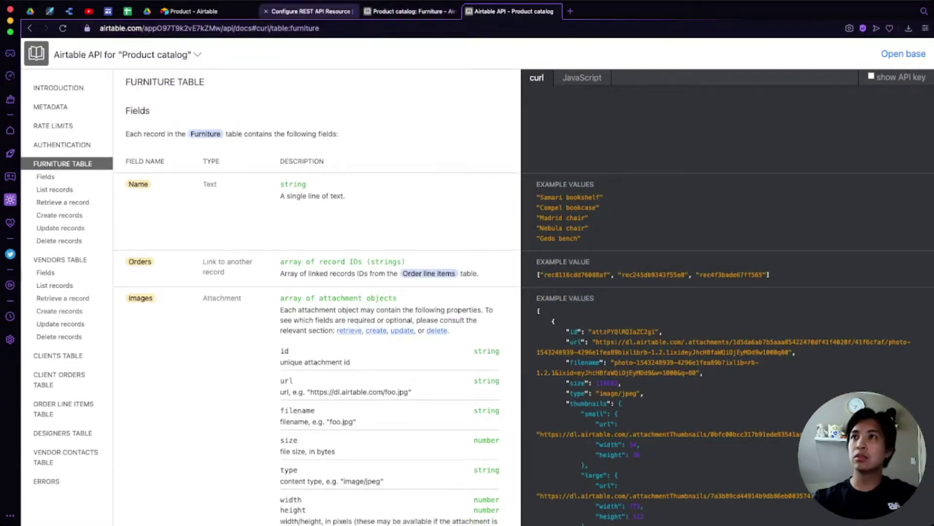
# Enter the header key 'Authoritzation' in the Retool resource form.
pyautogui.click(306, 11)
pyautogui.write('Authoritzation')
pyautogui.press('Tab')
# Set the header value to Bearer plus the Airtable API key and create the resource.
pyautogui.press('super+Tab')
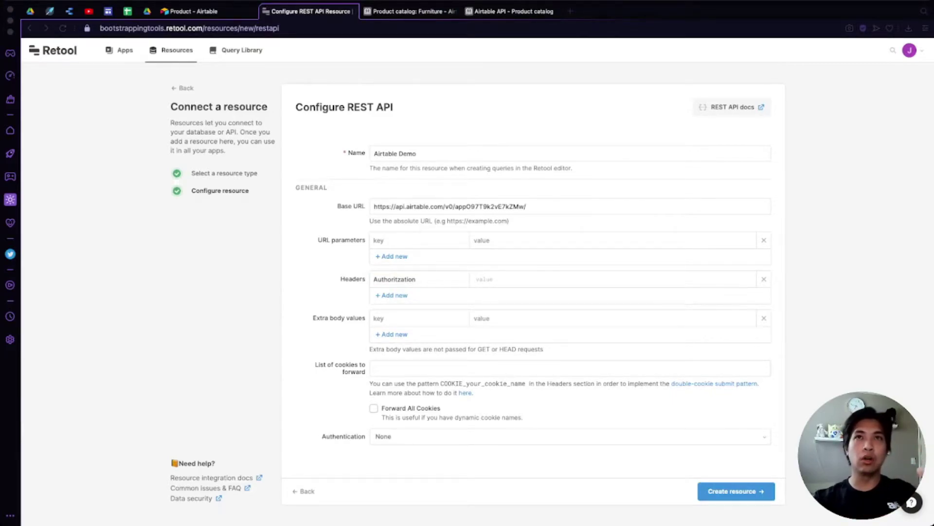
pyautogui.press('super+Tab')
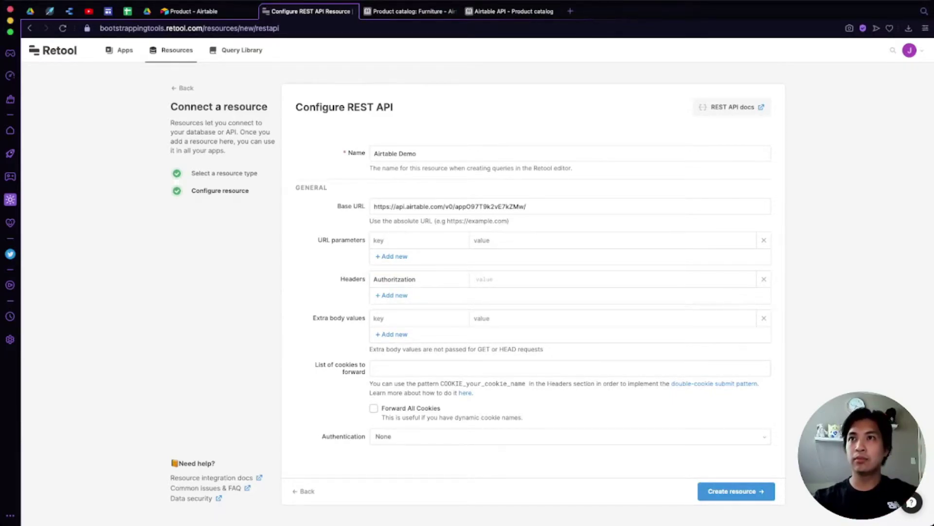
pyautogui.press('Tab')
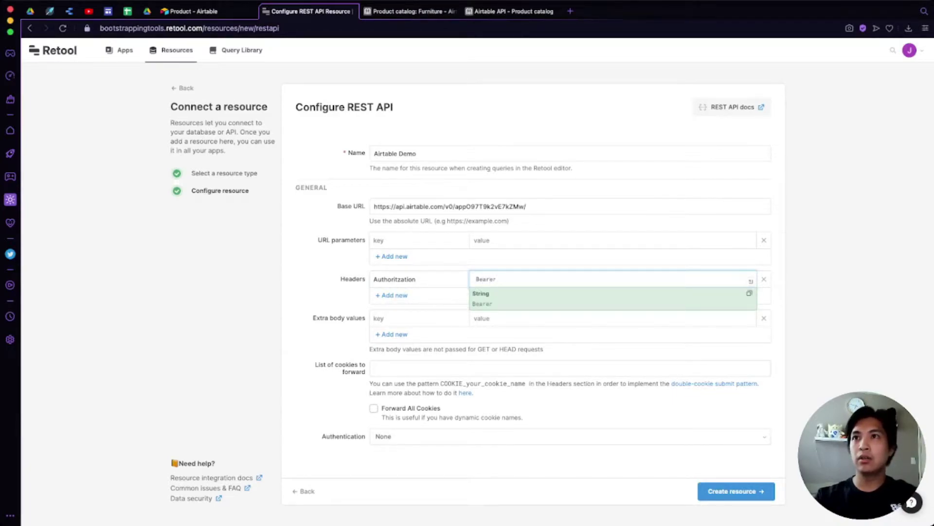
pyautogui.press('Tab')
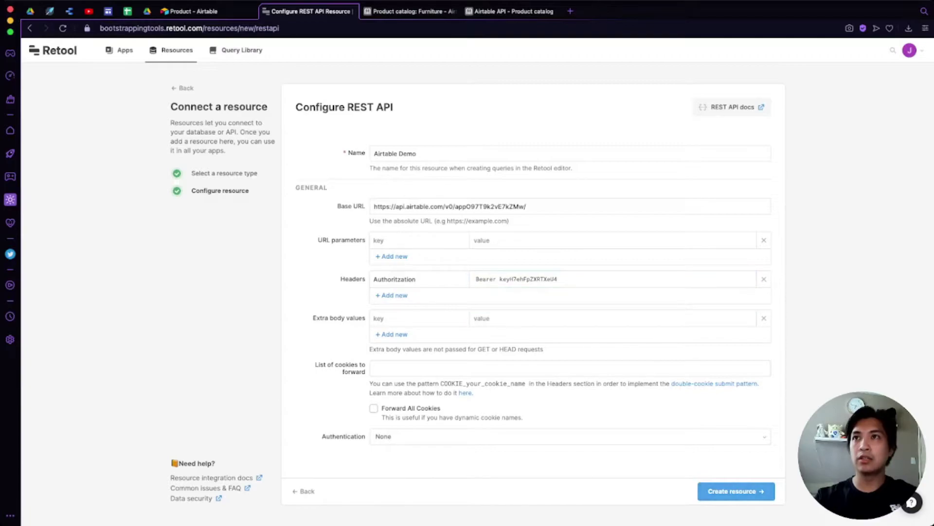
pyautogui.click(736, 491)
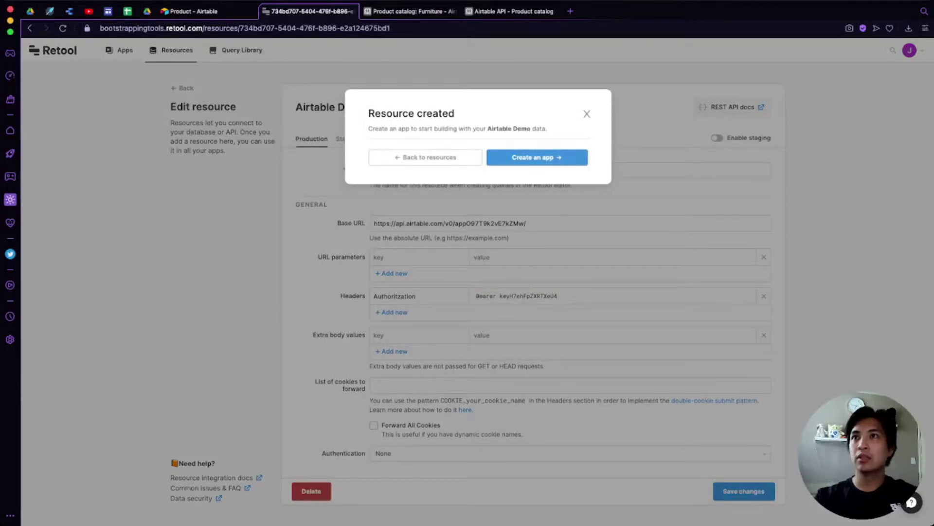
# Create a new app from the resource named 'Product Catalog Tools'.
pyautogui.click(536, 157)
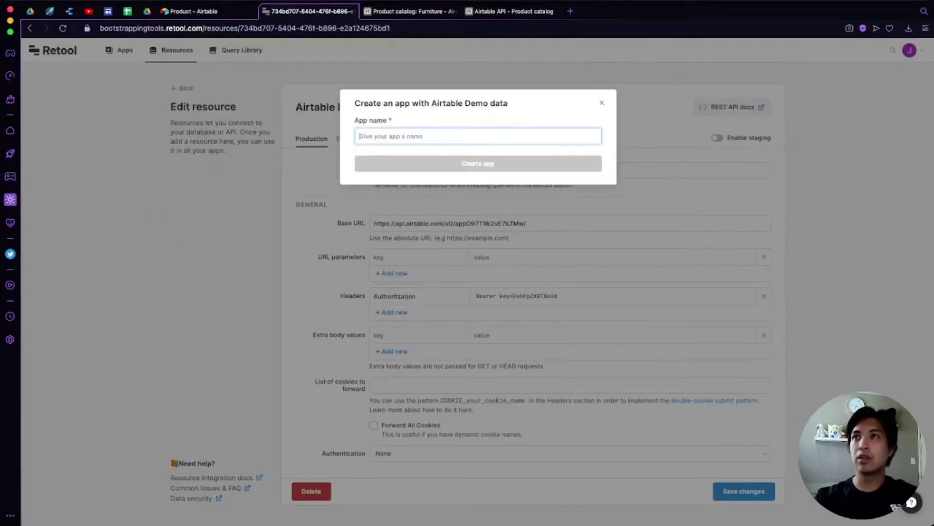
pyautogui.write('Prod')
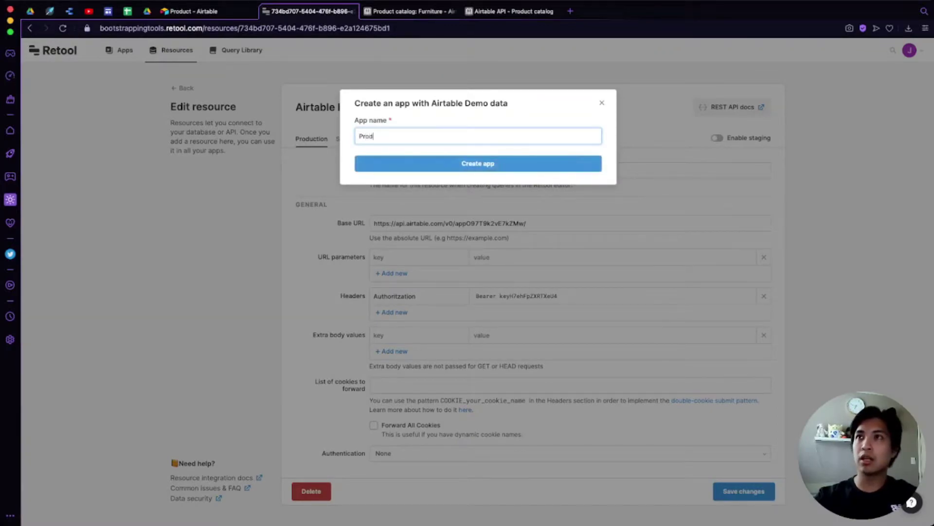
pyautogui.write('uct Catalog Tools')
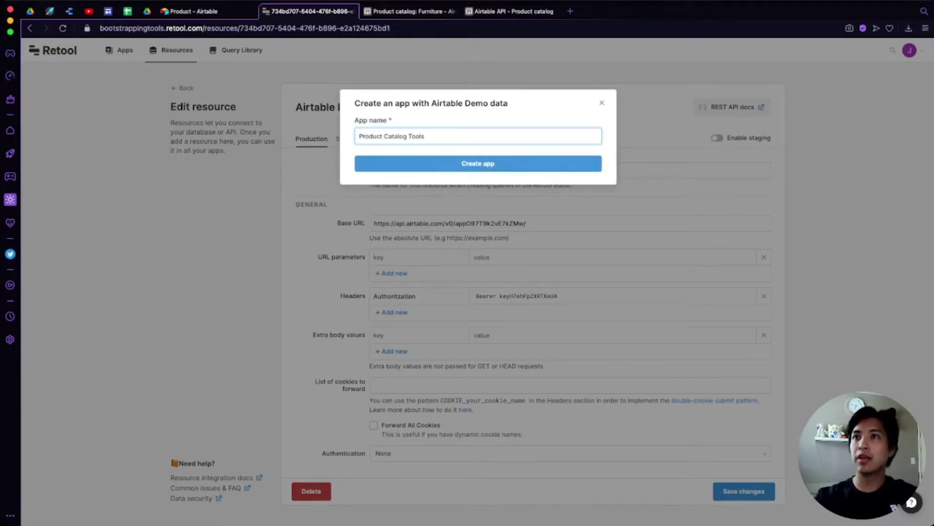
pyautogui.press('Return')
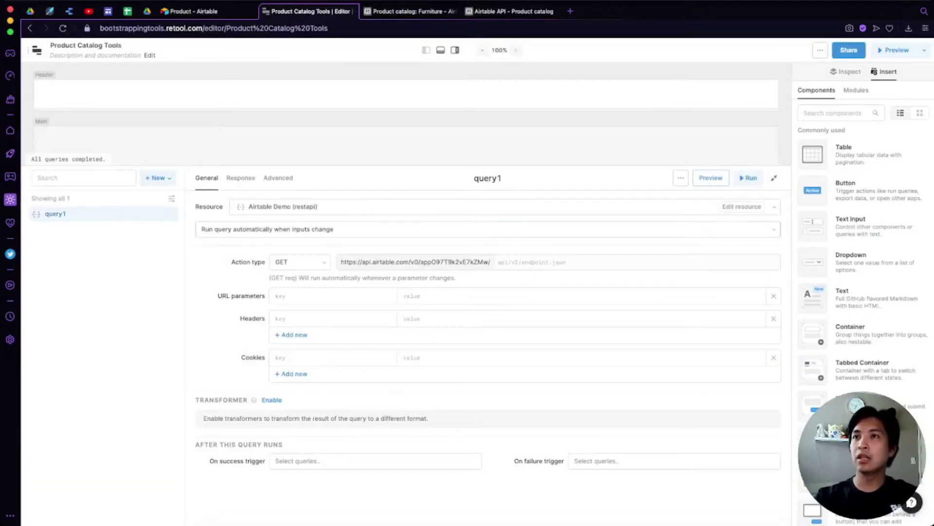
# Set query1's endpoint path to Vendors and preview the response.
pyautogui.click(498, 262)
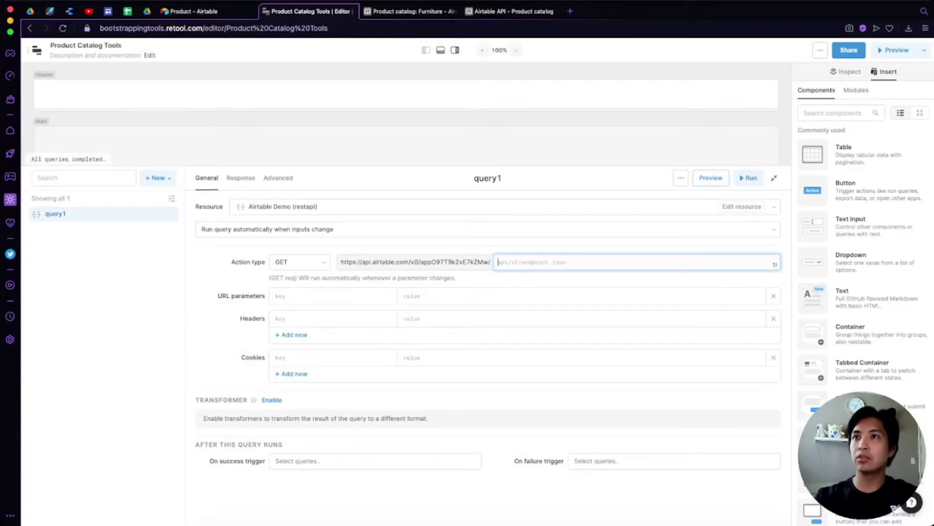
pyautogui.write('Vendors')
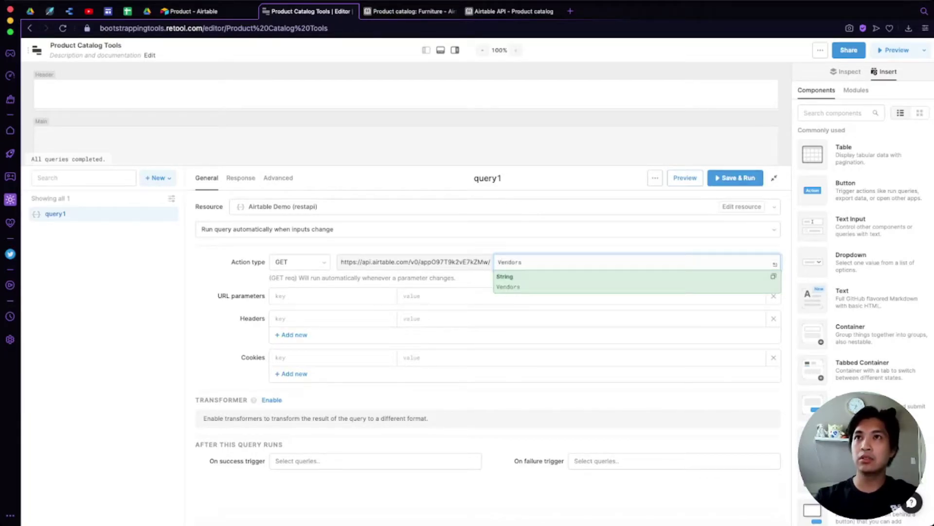
pyautogui.click(685, 178)
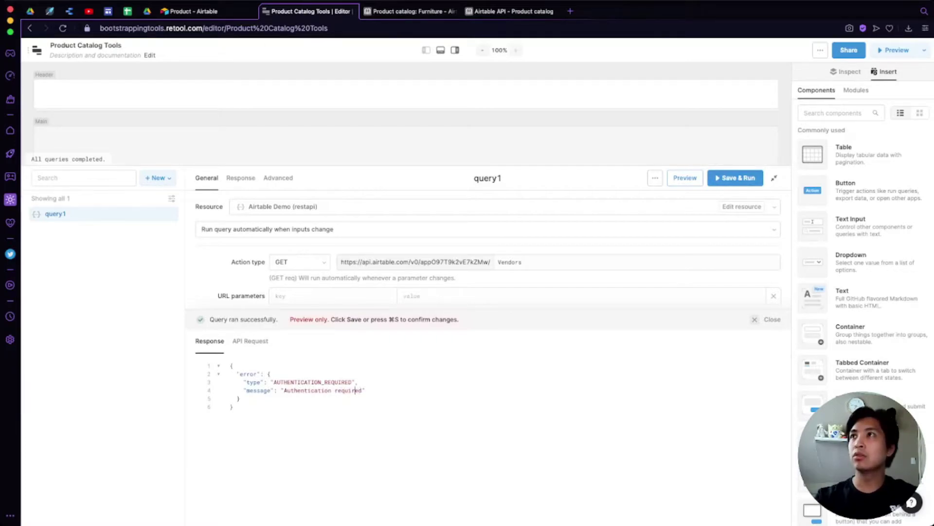
pyautogui.click(37, 50)
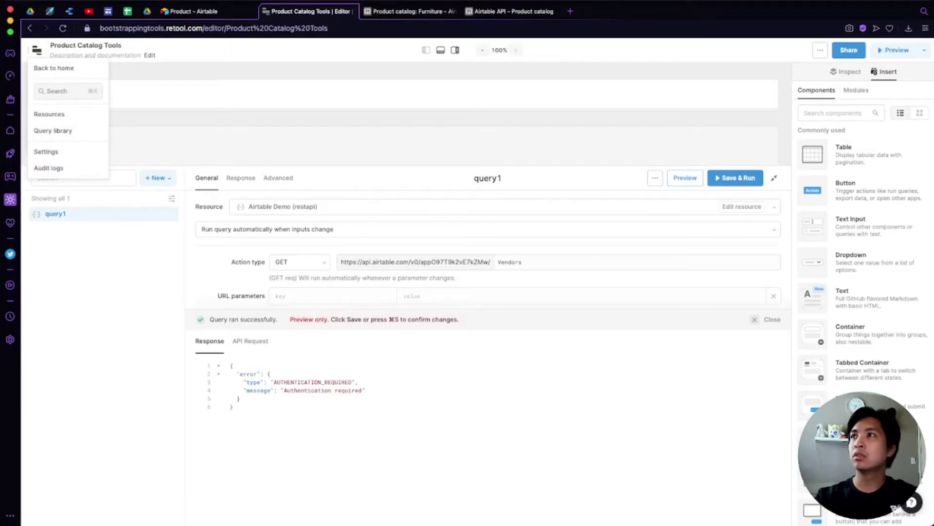
# Fix the Airtable Demo header key from 'Authoritzation' to 'Authorization' and save the resource.
pyautogui.click(49, 114)
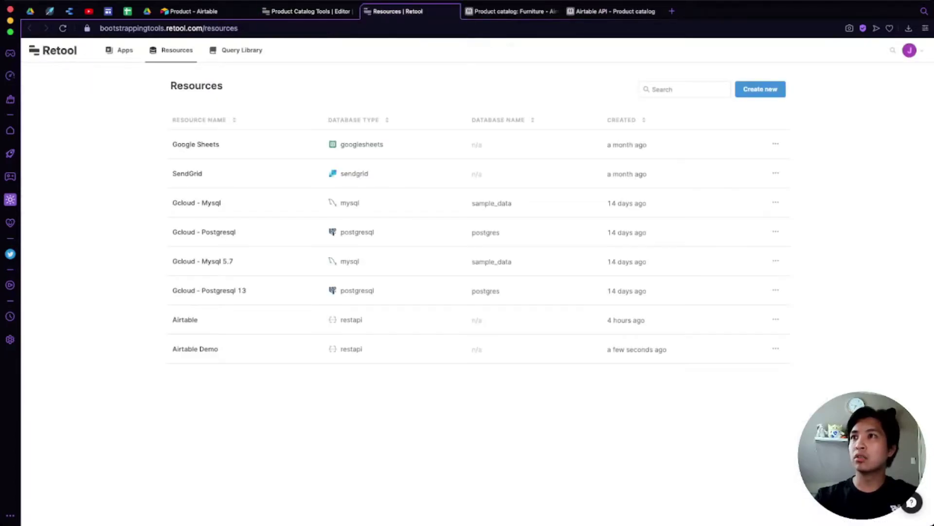
pyautogui.click(195, 349)
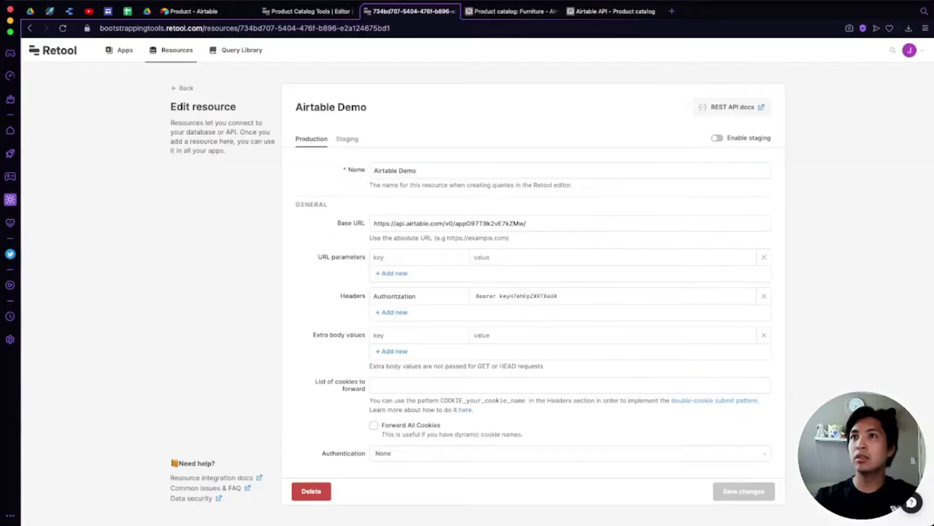
pyautogui.click(609, 296)
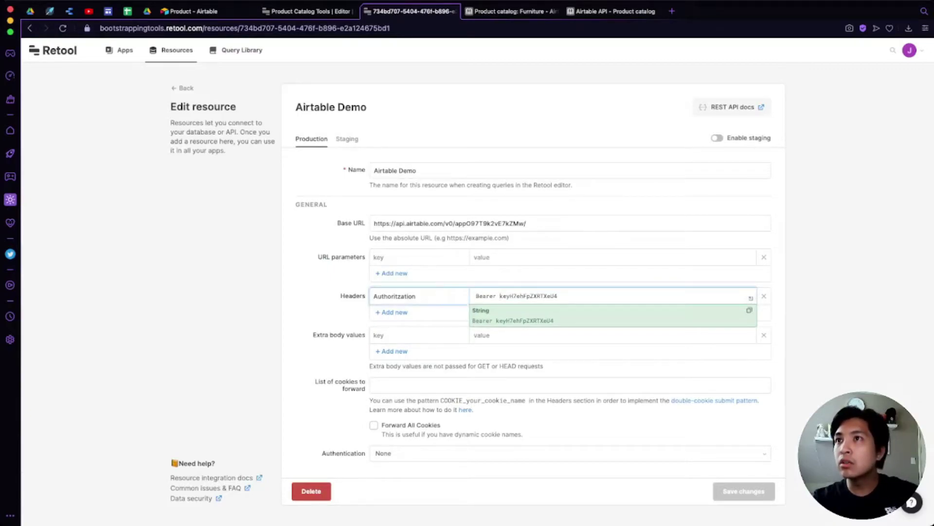
pyautogui.click(394, 296)
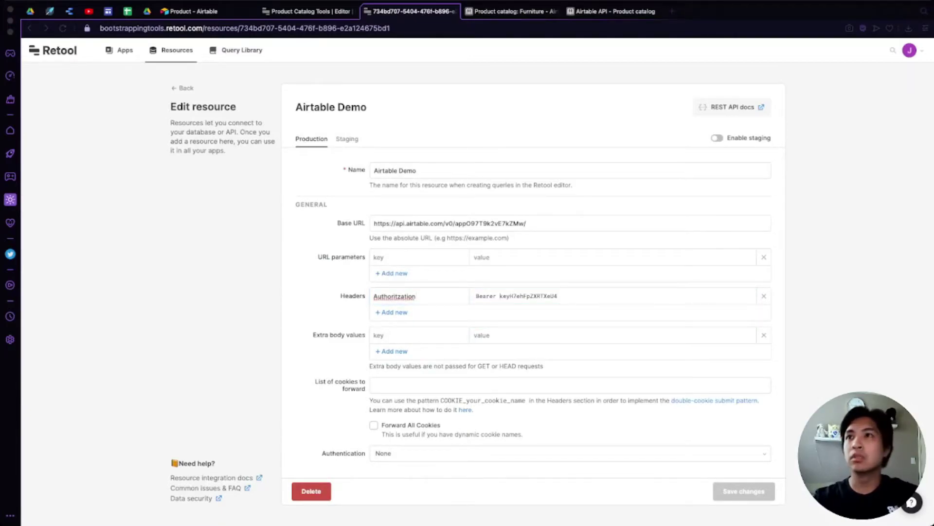
pyautogui.click(395, 296)
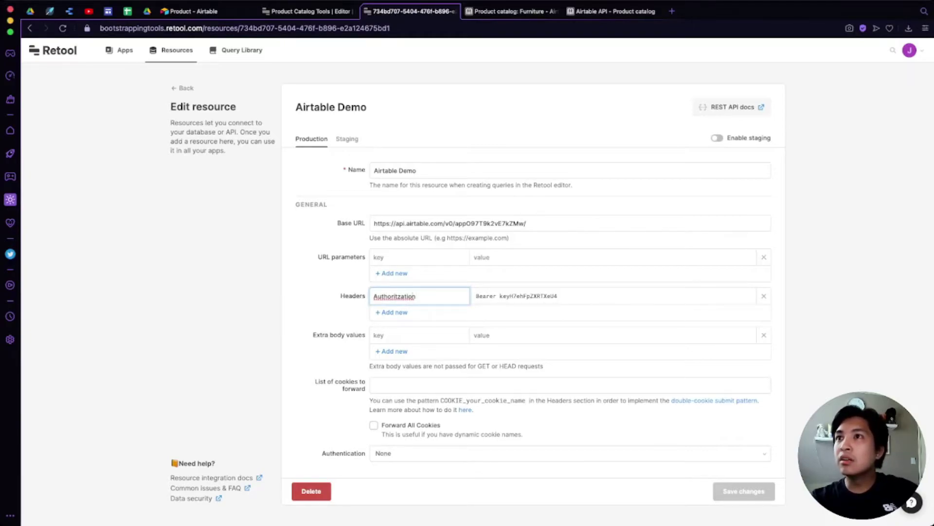
pyautogui.click(399, 296)
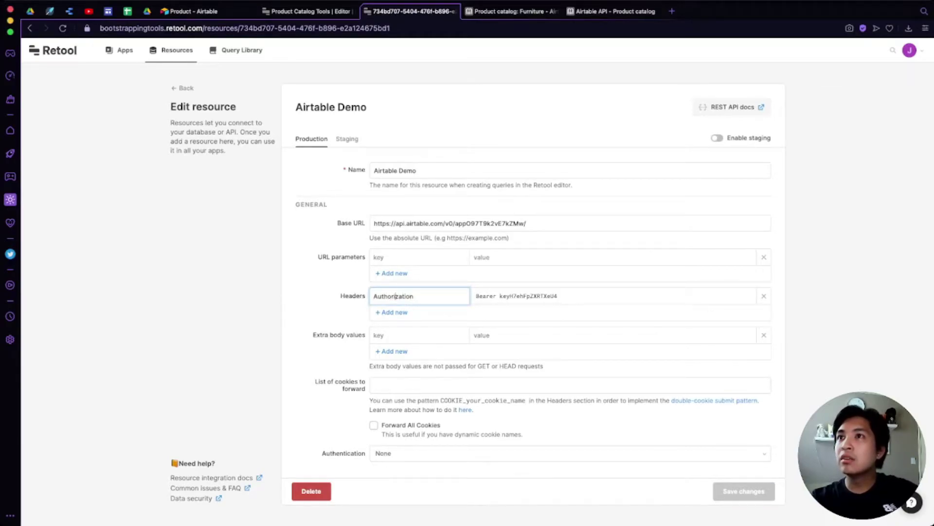
pyautogui.press('BackSpace')
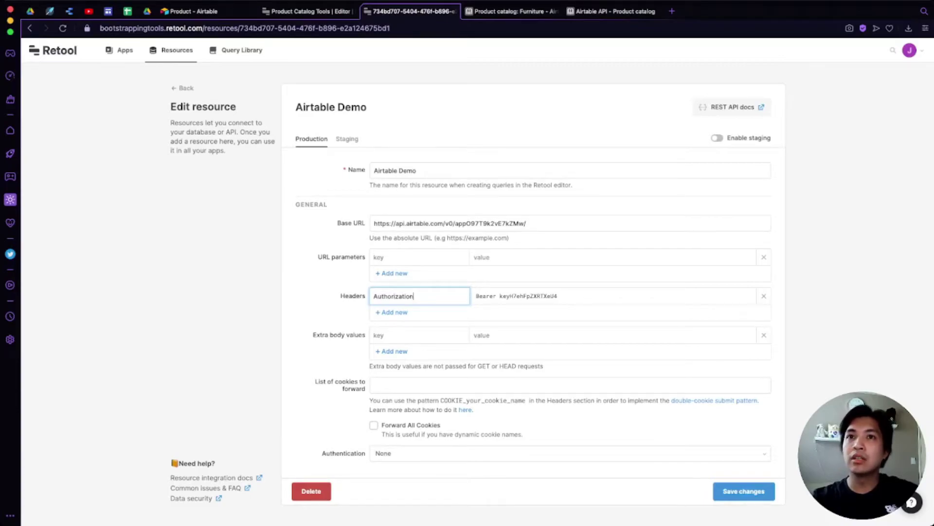
pyautogui.press('Return')
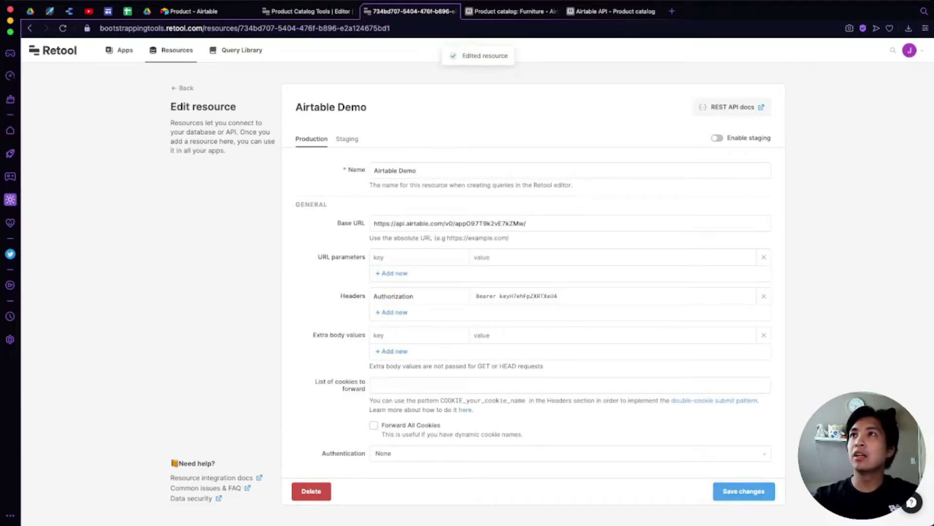
pyautogui.click(306, 10)
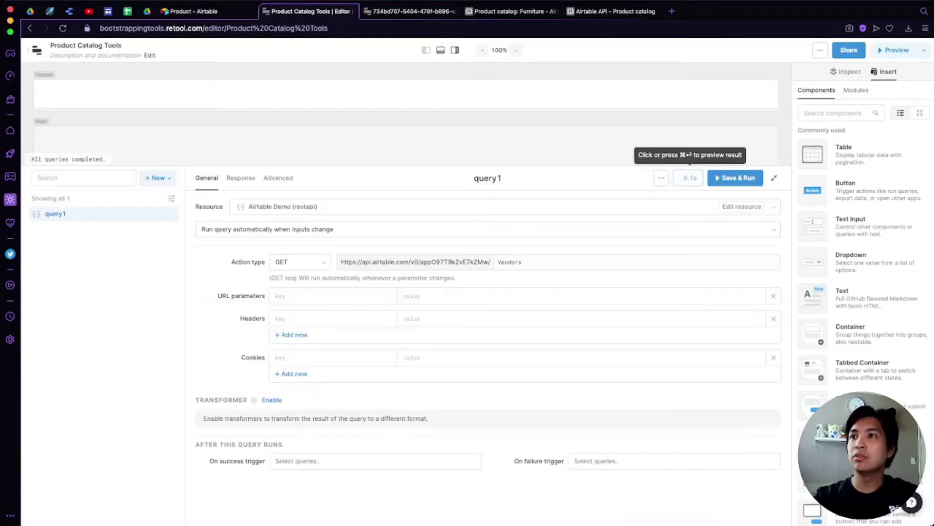
# Scroll through query1's JSON response to check vendor records such as DIME Design.
pyautogui.scroll(-10, 438, 438)
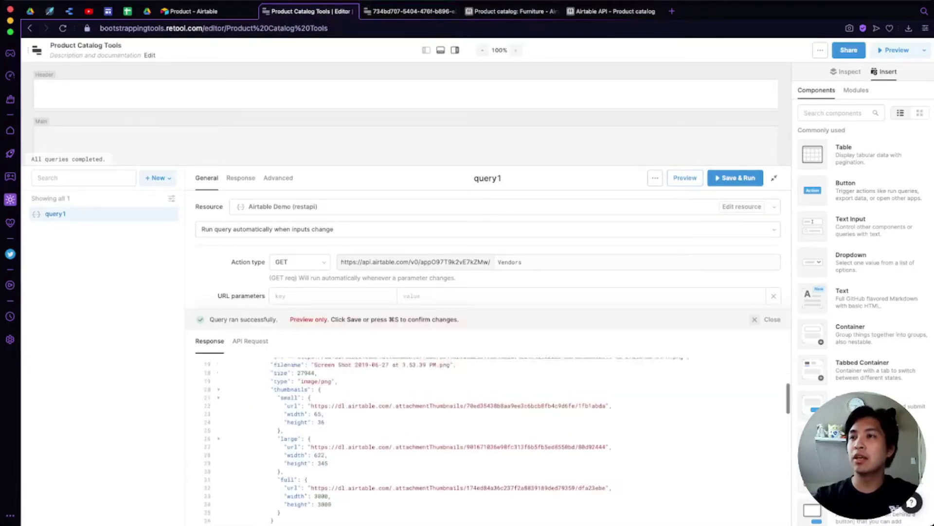
pyautogui.scroll(10, 438, 438)
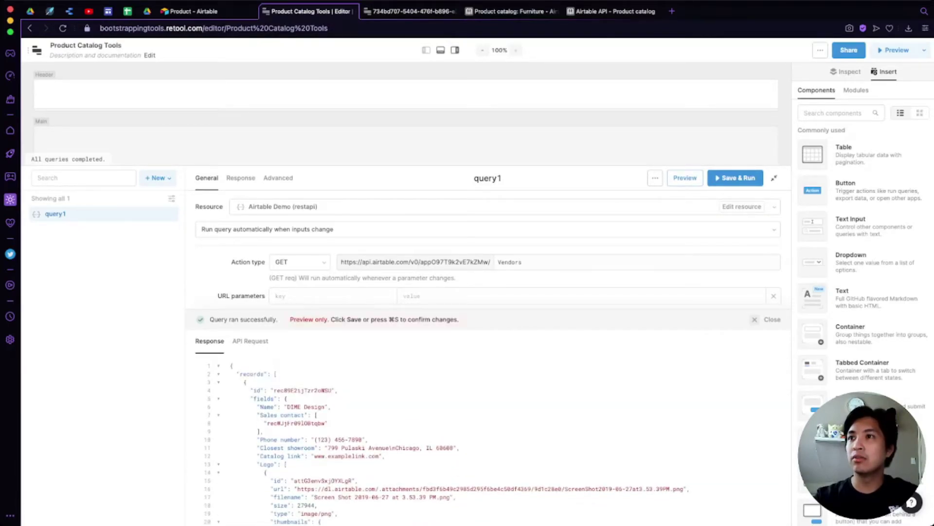
pyautogui.scroll(-5, 486, 438)
pyautogui.scroll(-10, 487, 438)
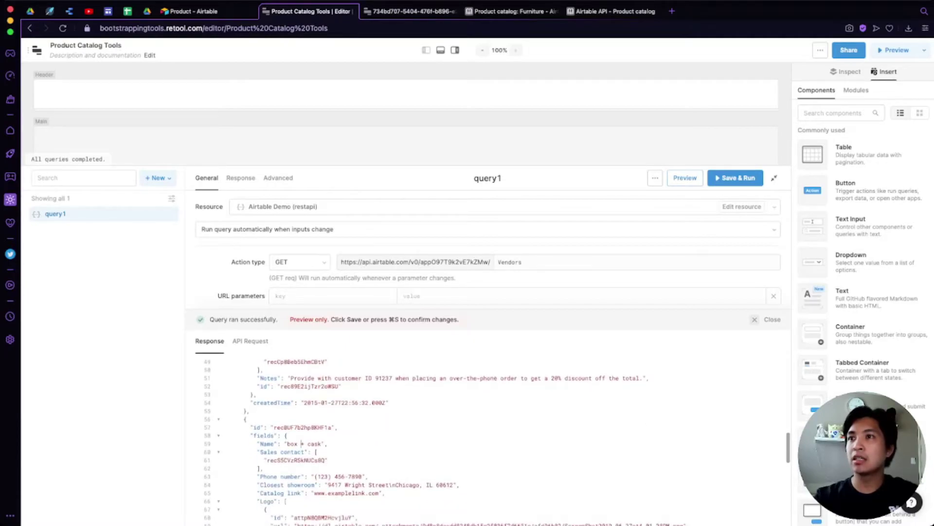
pyautogui.scroll(-8, 302, 444)
pyautogui.scroll(20, 486, 438)
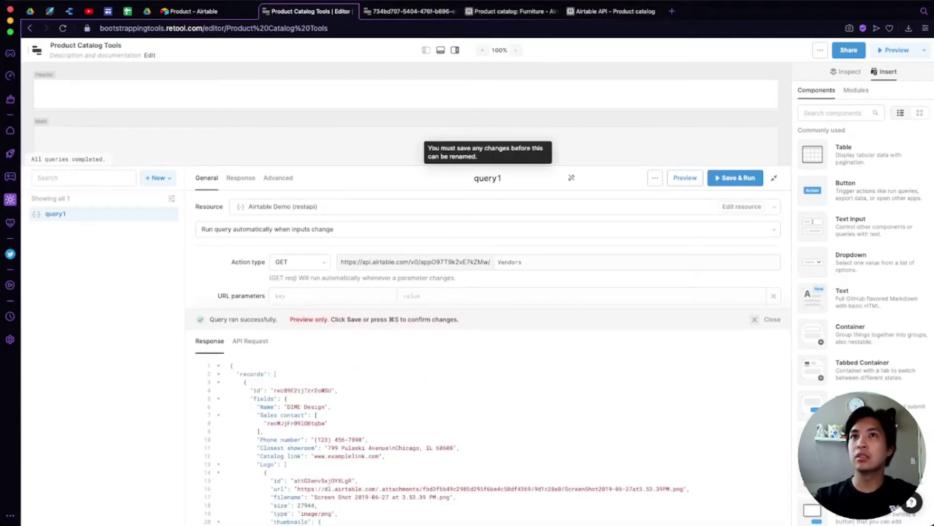
# Save and run the query, rename it Vendors, and collapse the query panel.
pyautogui.click(744, 178)
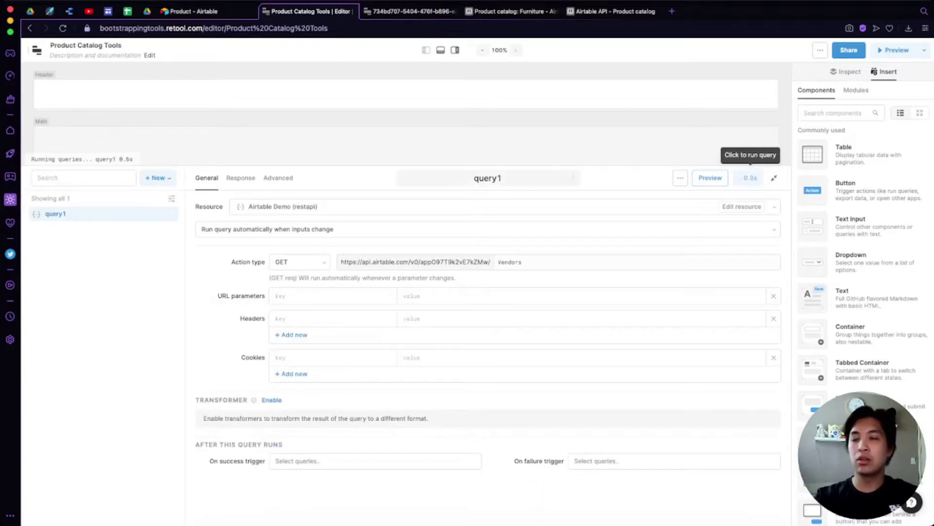
pyautogui.click(488, 179)
pyautogui.write('Vendors')
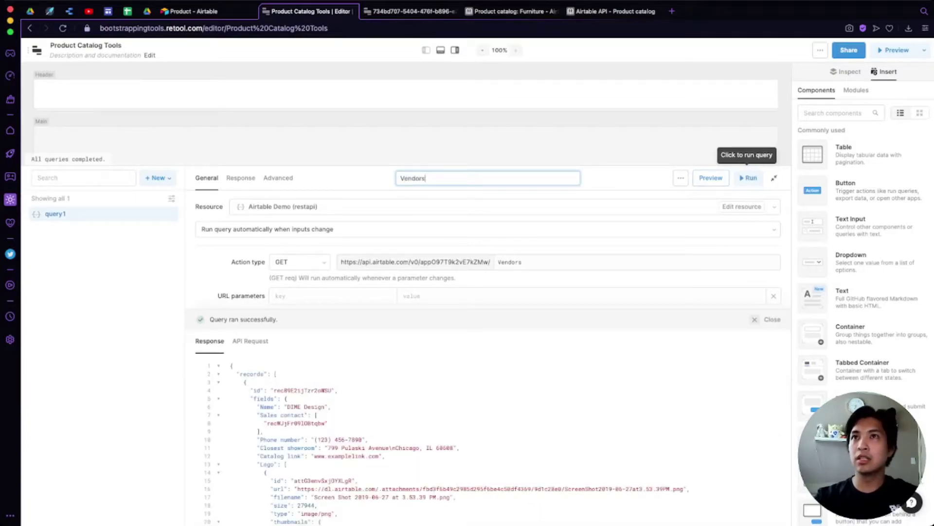
pyautogui.press('Return')
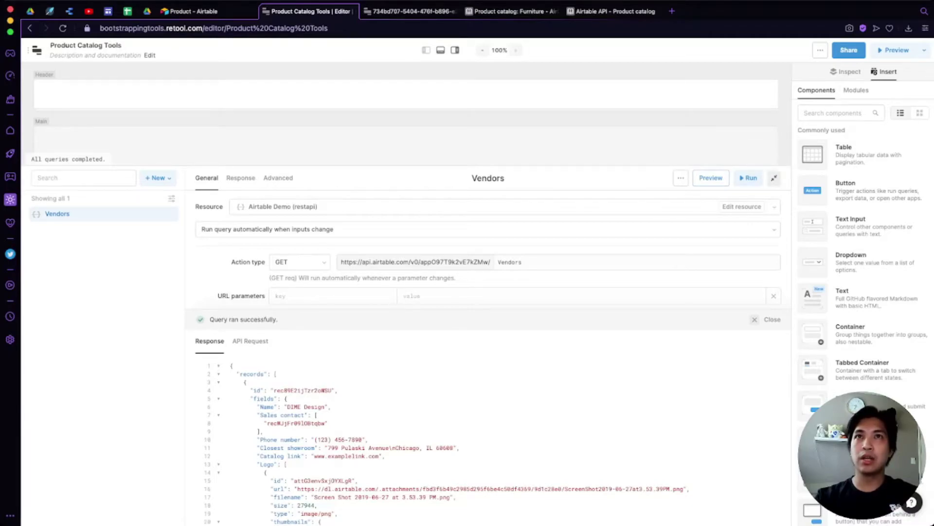
pyautogui.click(774, 178)
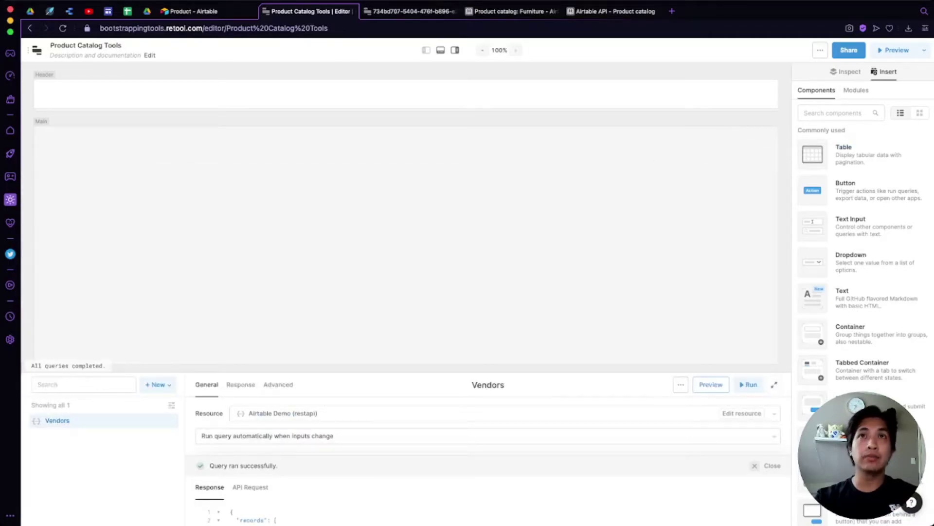
# Search components for 'container' and place a Container at the canvas's top-left.
pyautogui.click(833, 113)
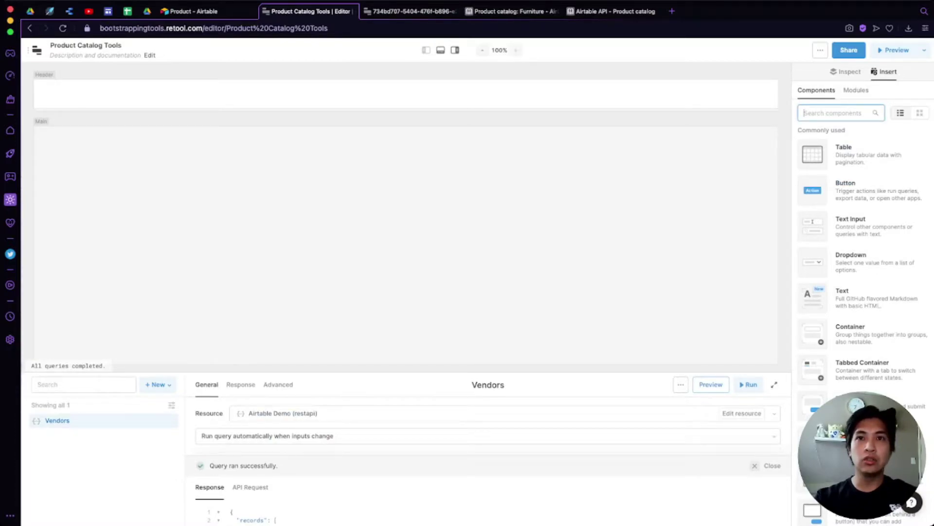
pyautogui.press('super+l')
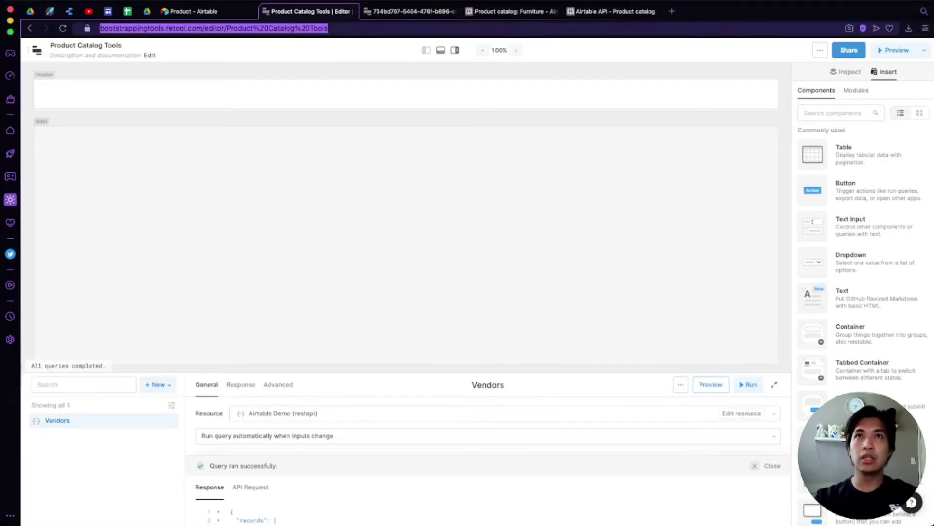
pyautogui.click(833, 113)
pyautogui.write('container')
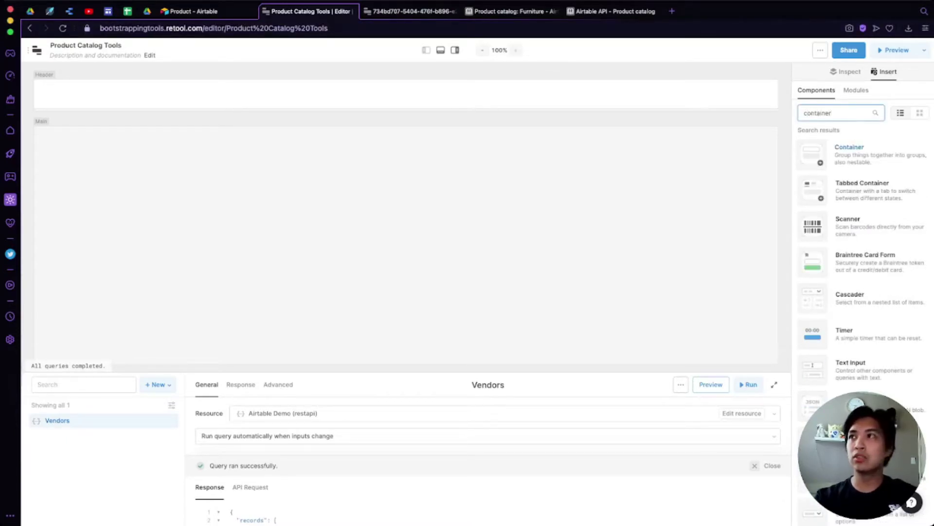
pyautogui.moveTo(813, 154); pyautogui.dragTo(223, 214)
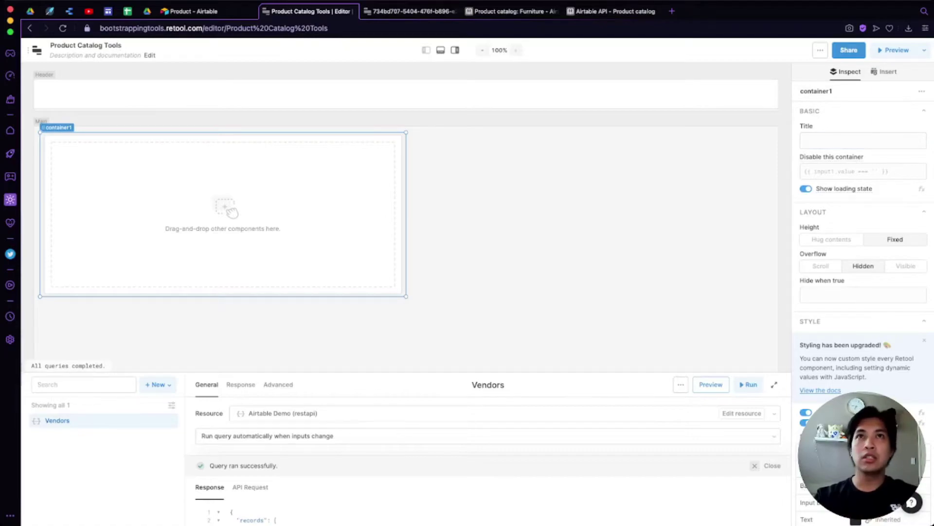
# Add a ListView component inside container1.
pyautogui.click(885, 71)
pyautogui.write('list')
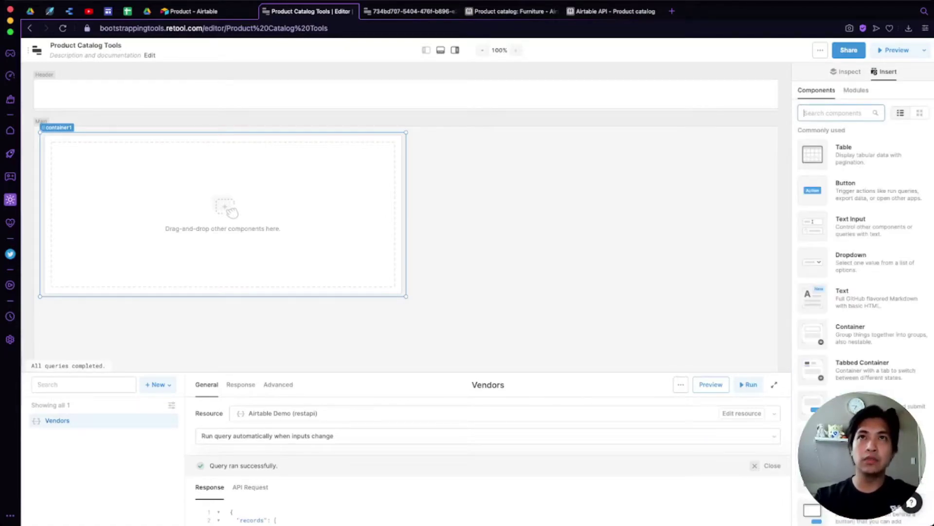
pyautogui.moveTo(813, 155); pyautogui.dragTo(165, 219)
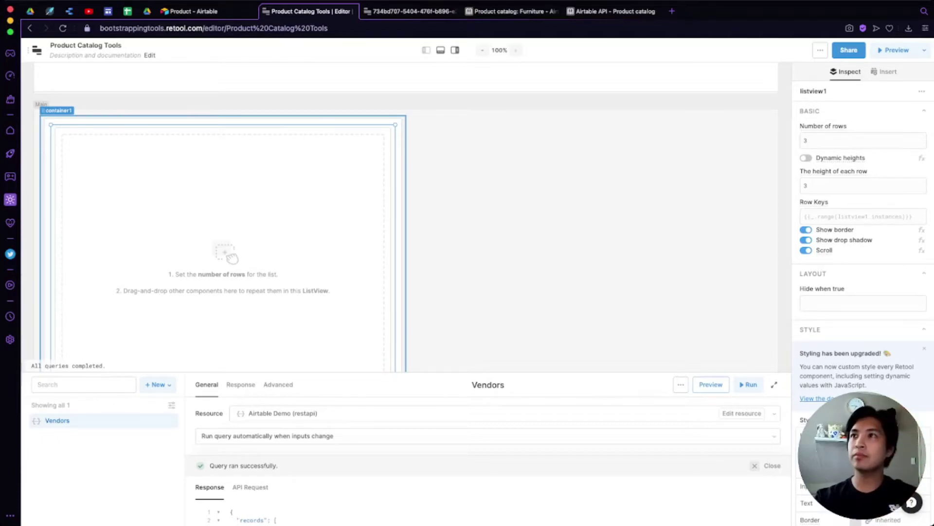
# Bind listview1's Row Keys to {{Vendors.data.records}} and enlarge the Vendors query editor.
pyautogui.scroll(-2, 406, 194)
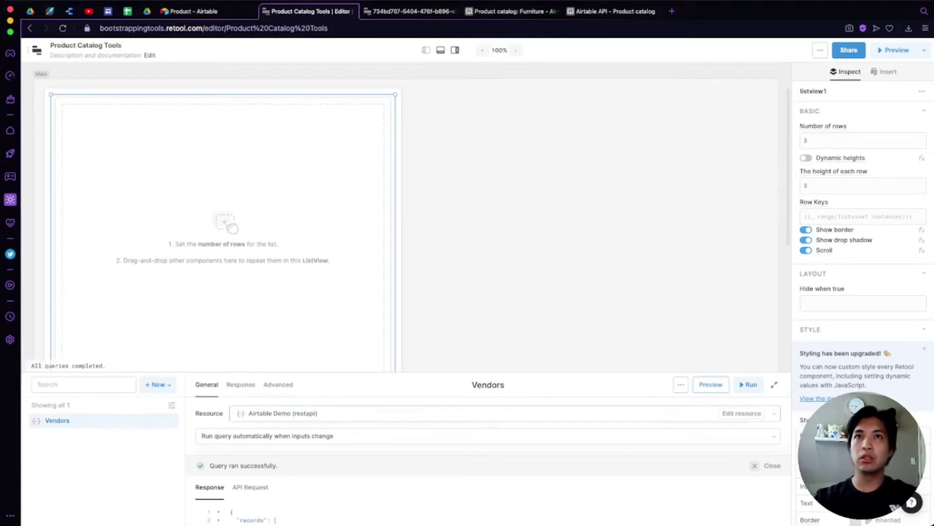
pyautogui.click(859, 216)
pyautogui.write('{{')
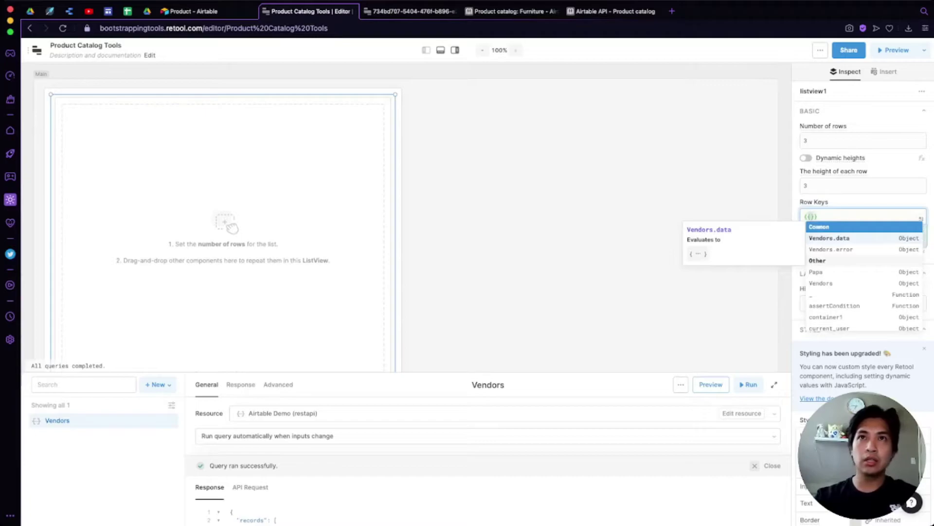
pyautogui.press('Return')
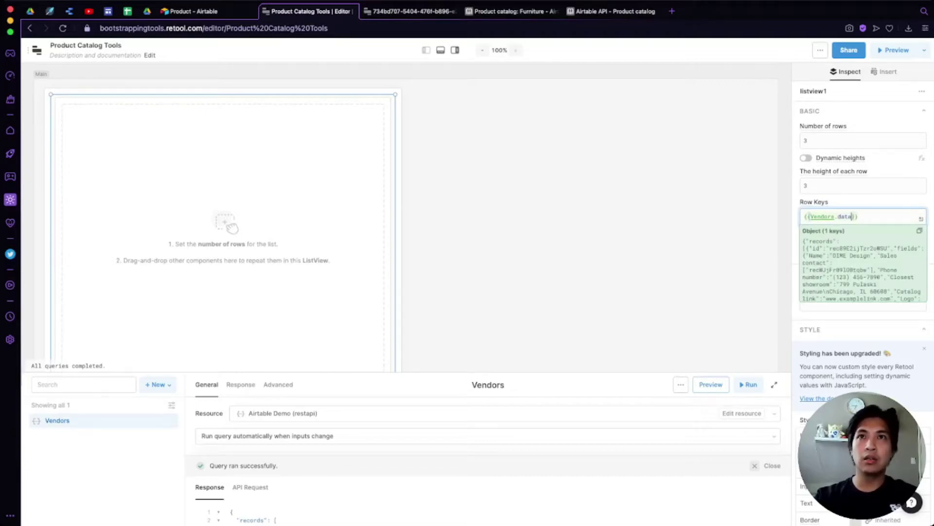
pyautogui.write('.rec')
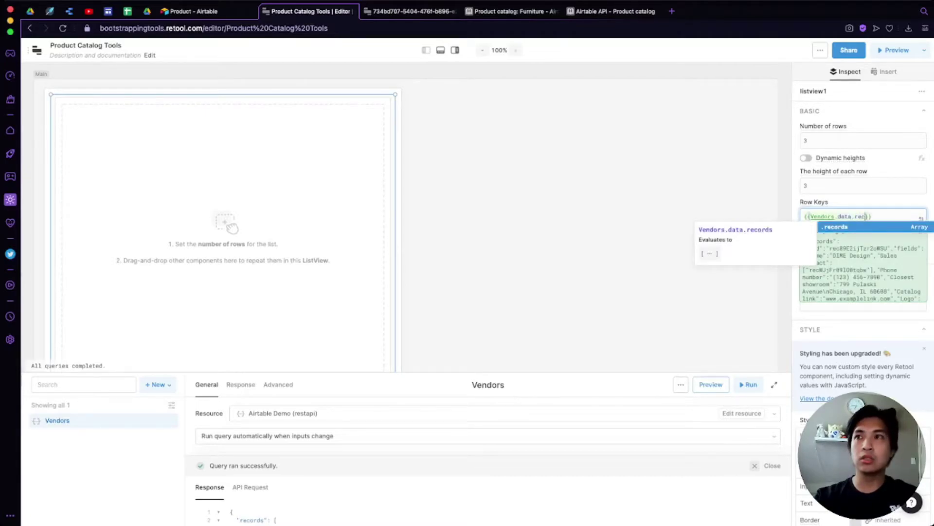
pyautogui.press('Return')
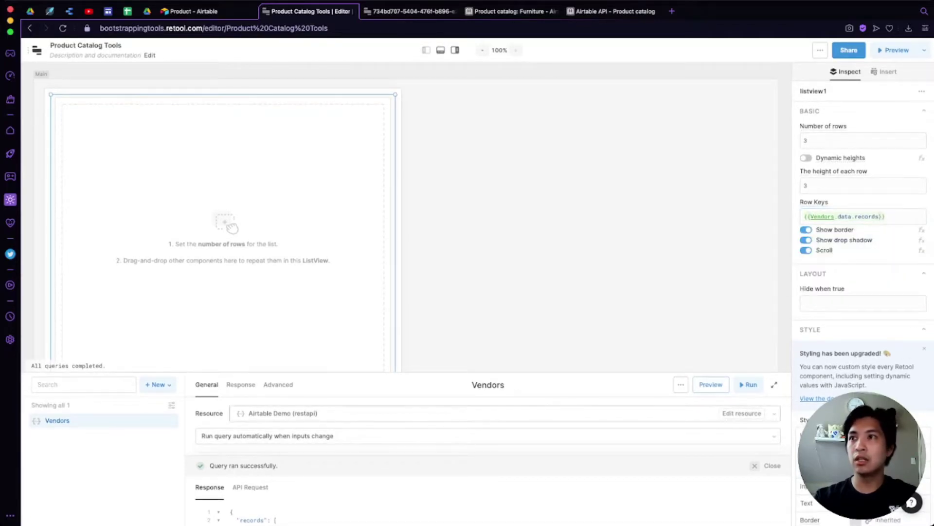
pyautogui.click(775, 385)
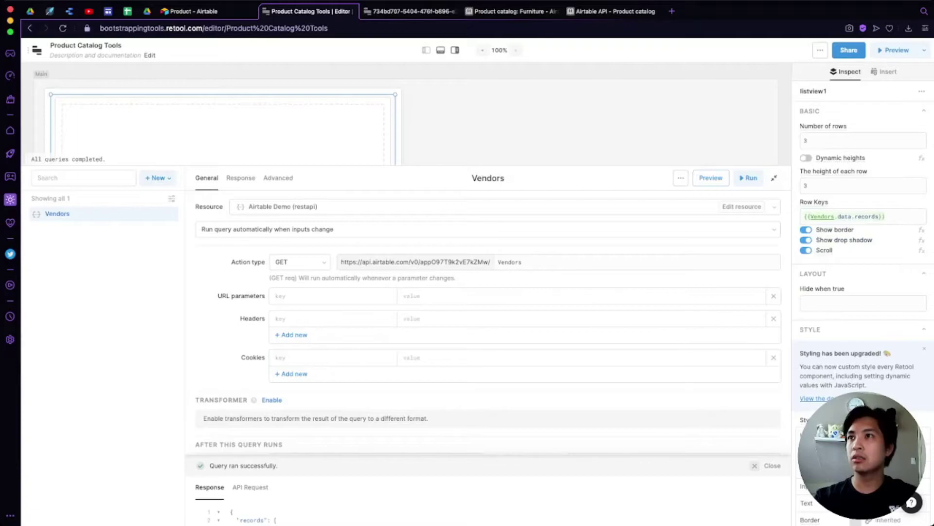
# Inspect the records array in the Vendors response, then shrink the query editor.
pyautogui.scroll(-4, 488, 389)
pyautogui.click(218, 316)
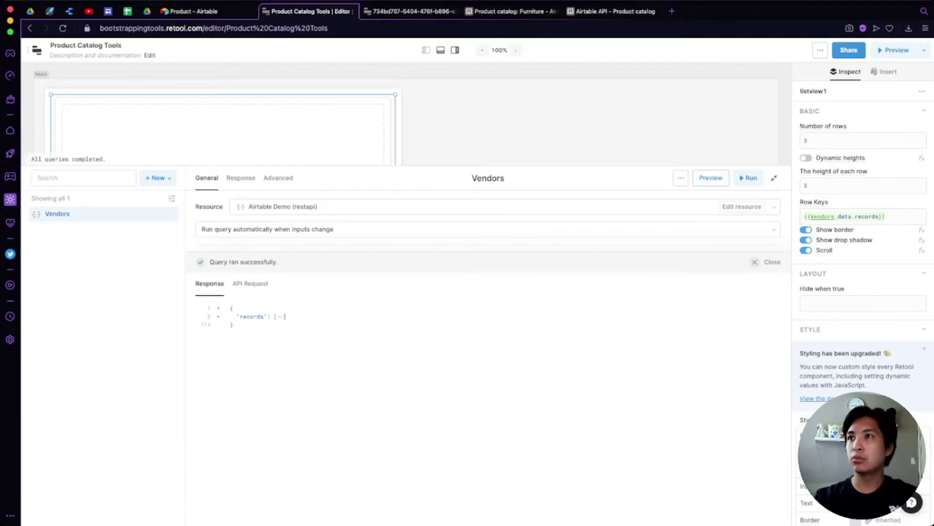
pyautogui.click(219, 316)
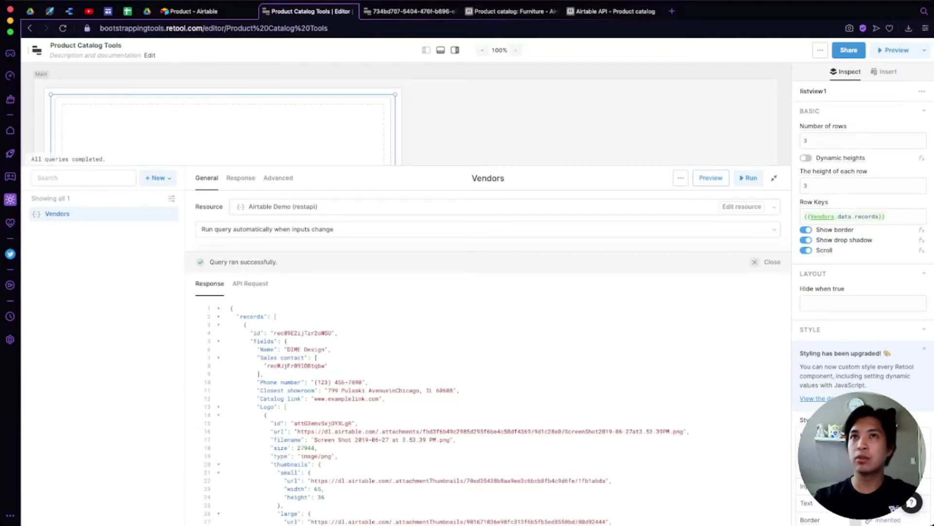
pyautogui.click(774, 178)
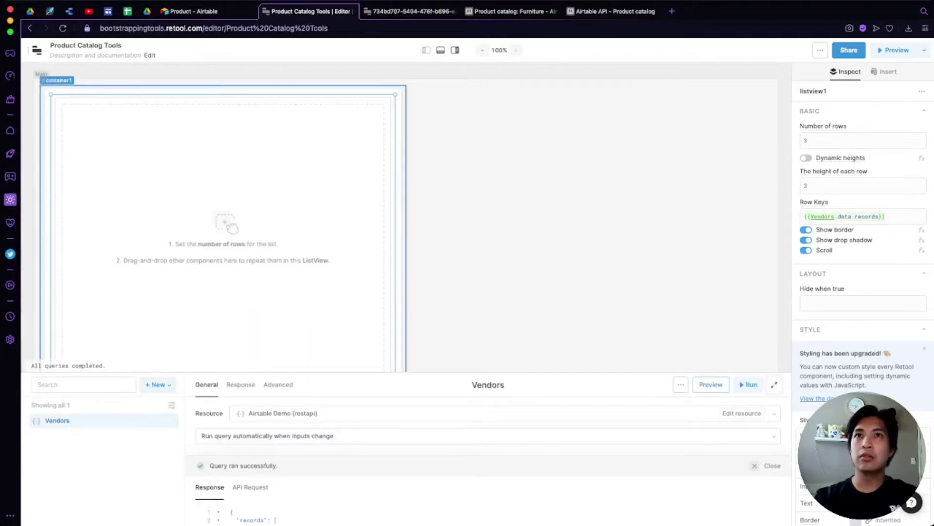
pyautogui.doubleClick(806, 186)
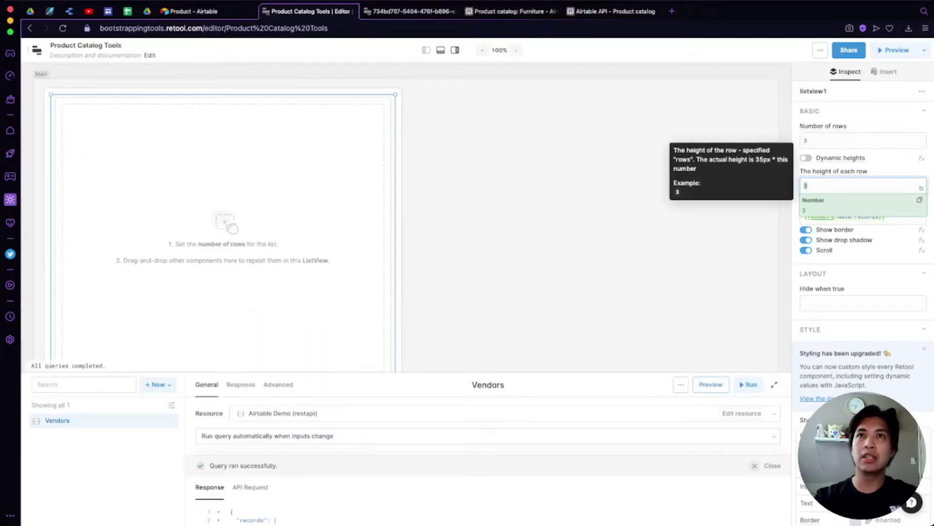
# Turn on Dynamic heights and set Number of rows to {{Vendors.data.records.length}}.
pyautogui.click(806, 157)
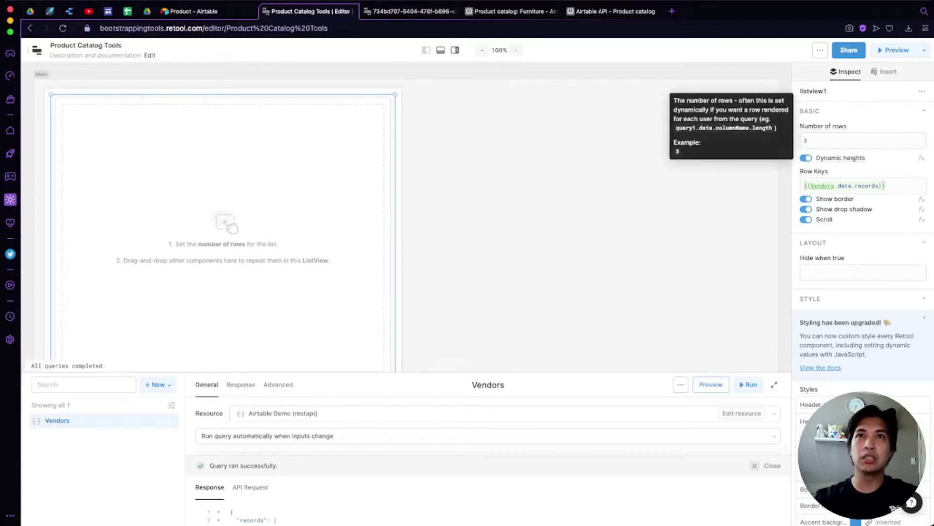
pyautogui.click(899, 186)
pyautogui.press('super+a')
pyautogui.press('super+c')
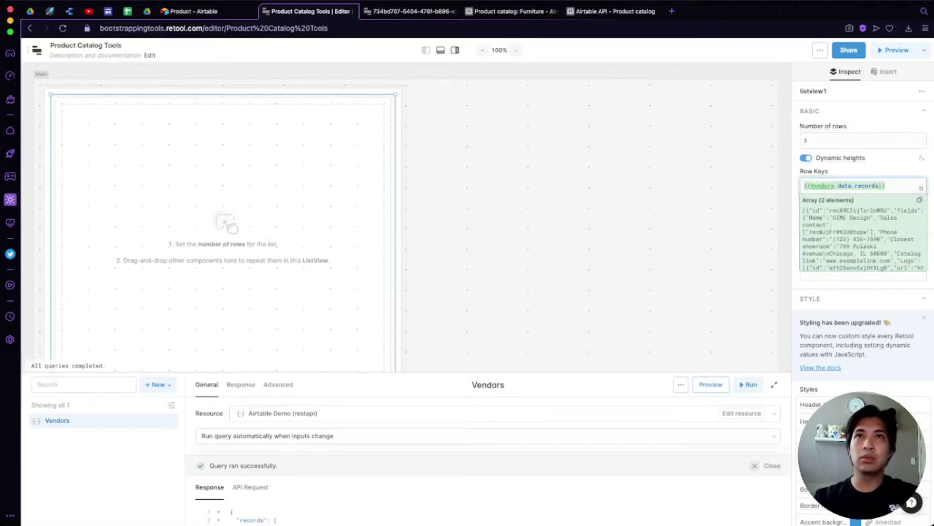
pyautogui.click(863, 141)
pyautogui.press('super+a')
pyautogui.press('super+v')
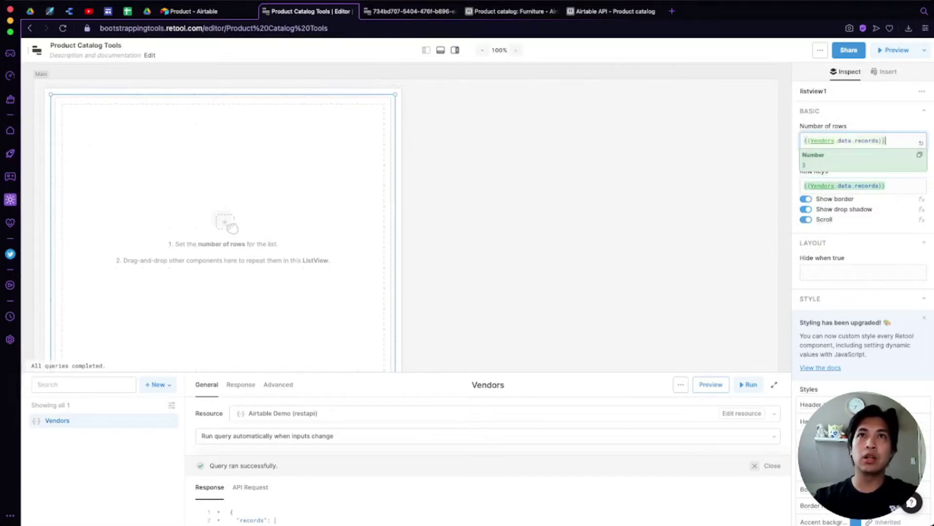
pyautogui.write('.length')
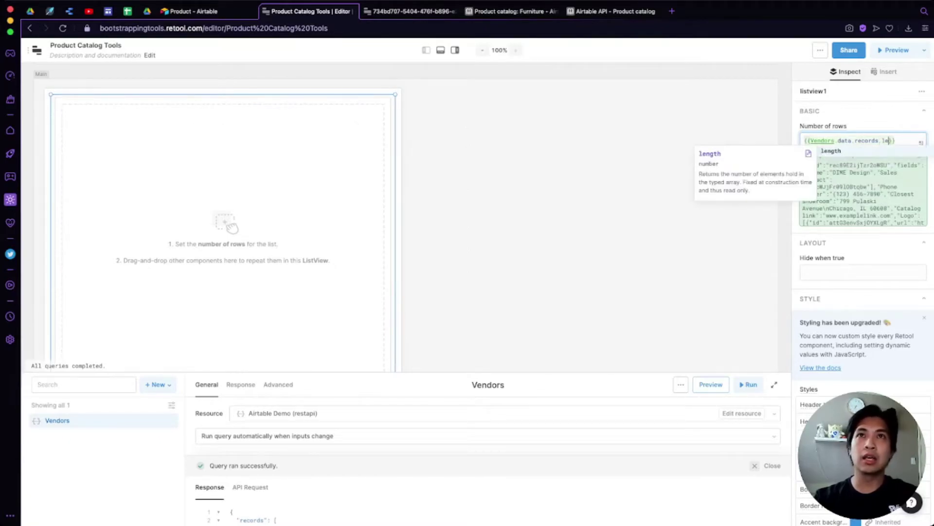
pyautogui.press('Escape')
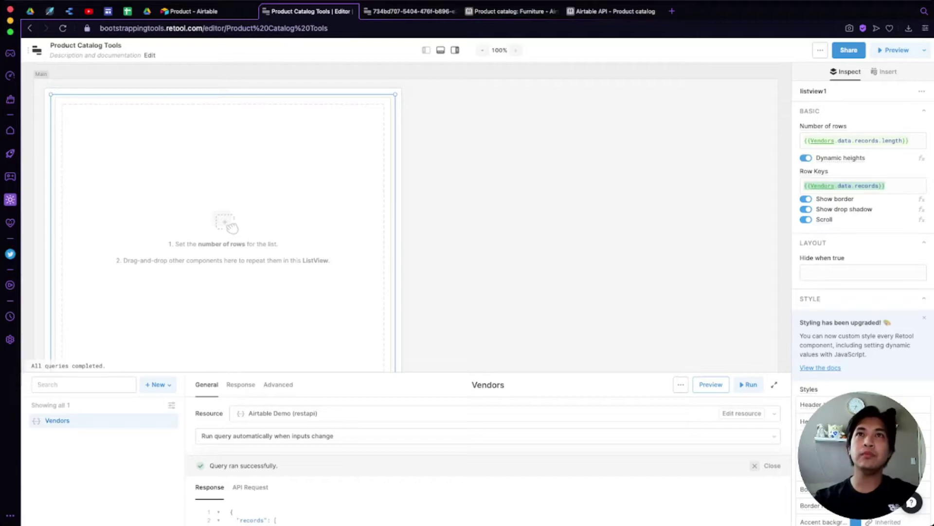
pyautogui.click(884, 72)
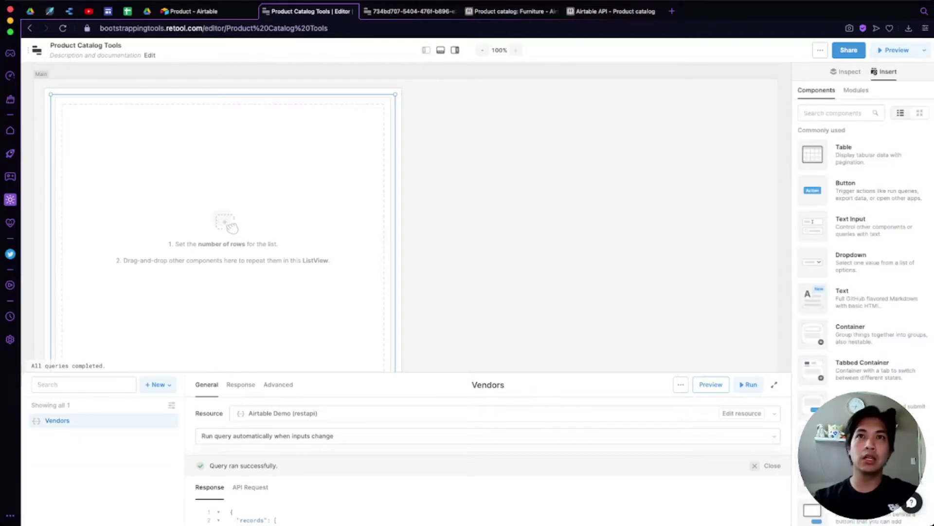
# Add a Text component inside the ListView and clear its default value.
pyautogui.moveTo(841, 295); pyautogui.dragTo(385, 114)
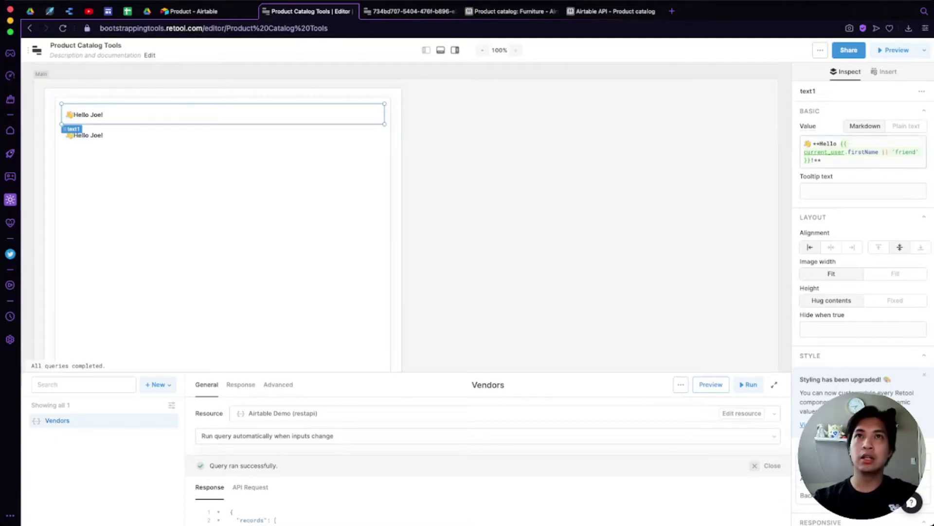
pyautogui.click(863, 156)
pyautogui.press('super+a')
pyautogui.press('BackSpace')
# Build the value expression {{Vendors.data.records['0'].id}} using autocomplete suggestions.
pyautogui.write('{{Vendors.data')
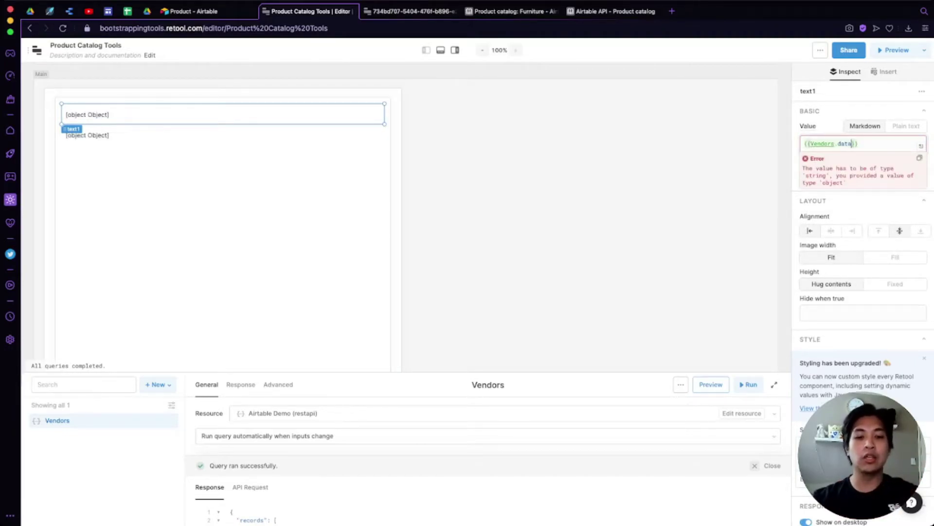
pyautogui.write('[1]')
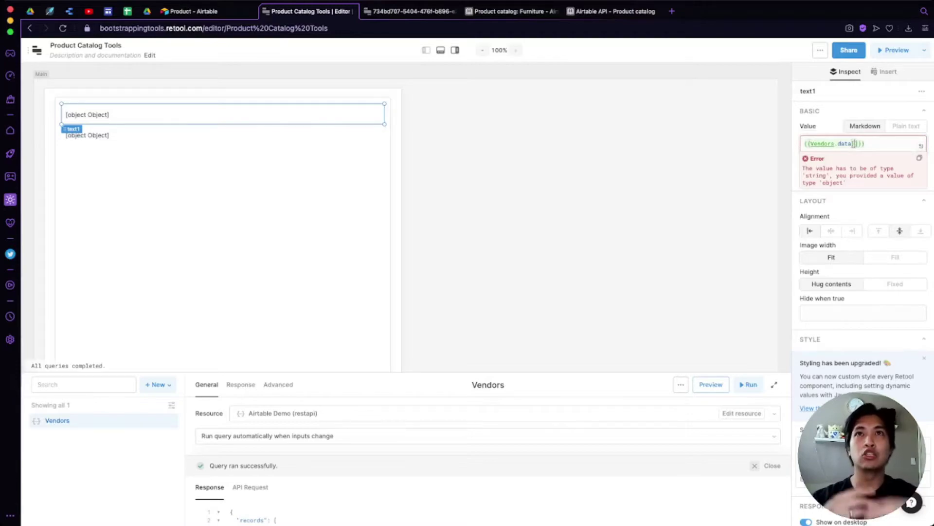
pyautogui.write('.')
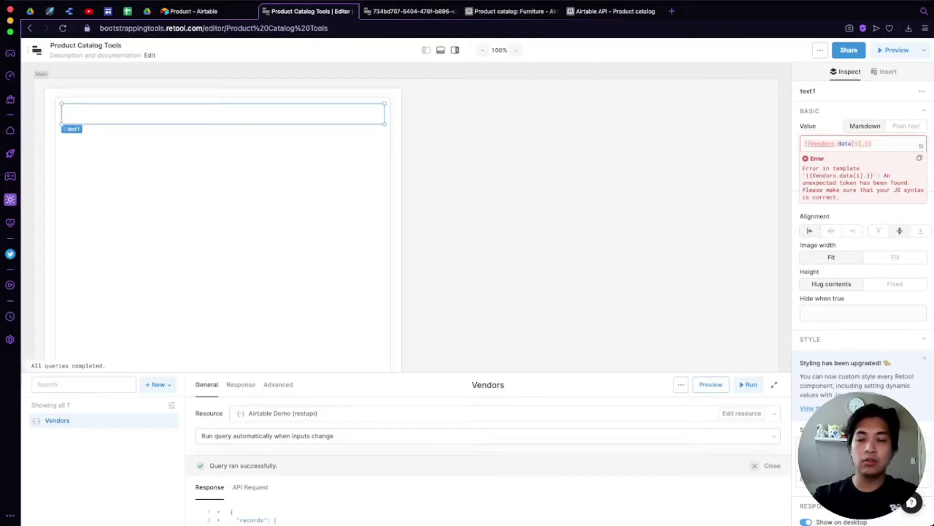
pyautogui.write('record')
pyautogui.hotkey('alt', 'BackSpace')
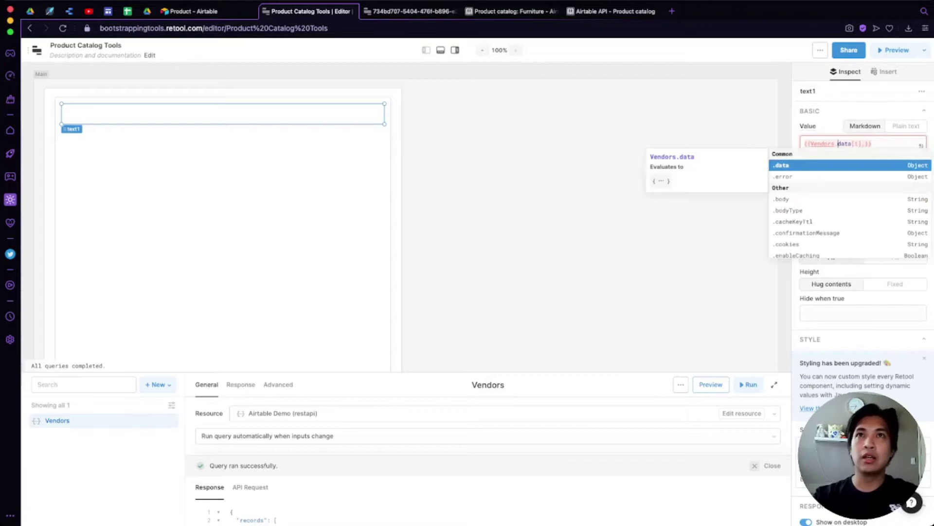
pyautogui.write('.rec')
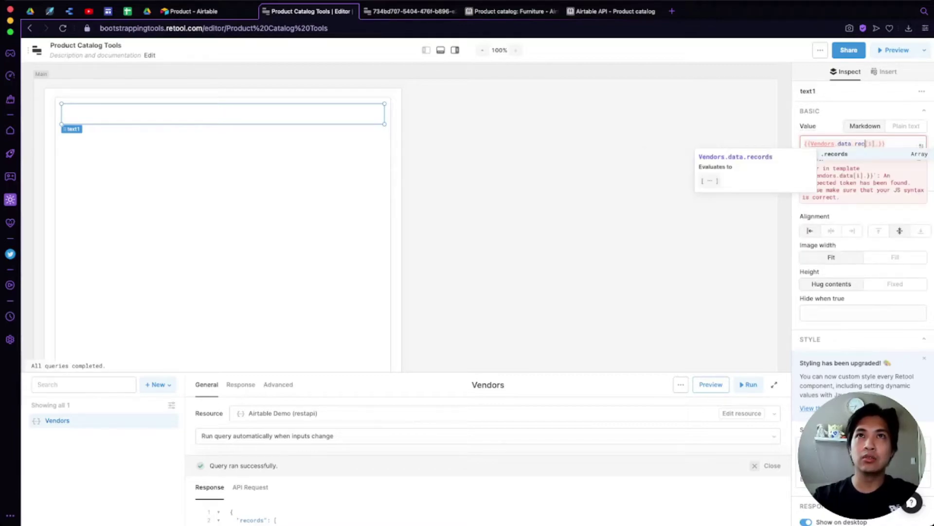
pyautogui.write('ords[1]')
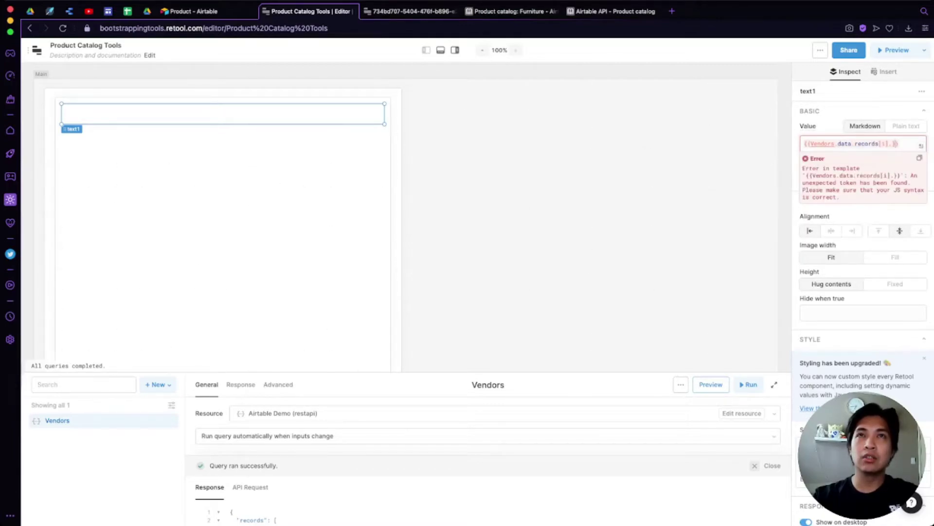
pyautogui.write('.Name')
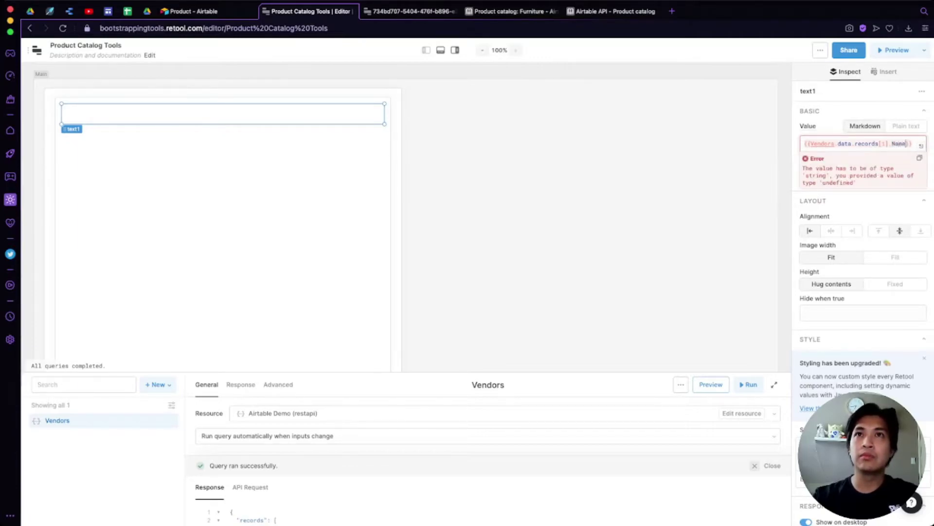
pyautogui.press('BackSpace')
pyautogui.press('BackSpace')
pyautogui.press('BackSpace')
pyautogui.press('BackSpace')
pyautogui.press('BackSpace')
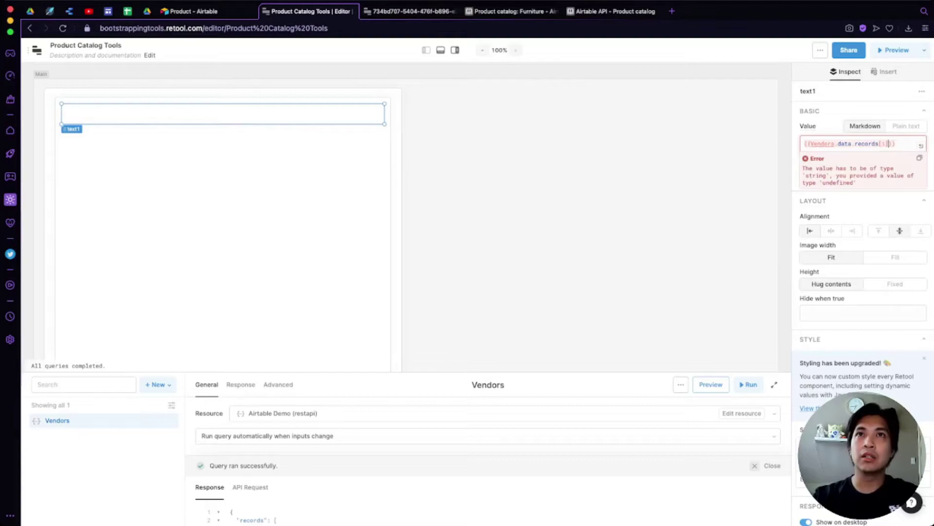
pyautogui.press('BackSpace')
pyautogui.press('BackSpace')
pyautogui.press('BackSpace')
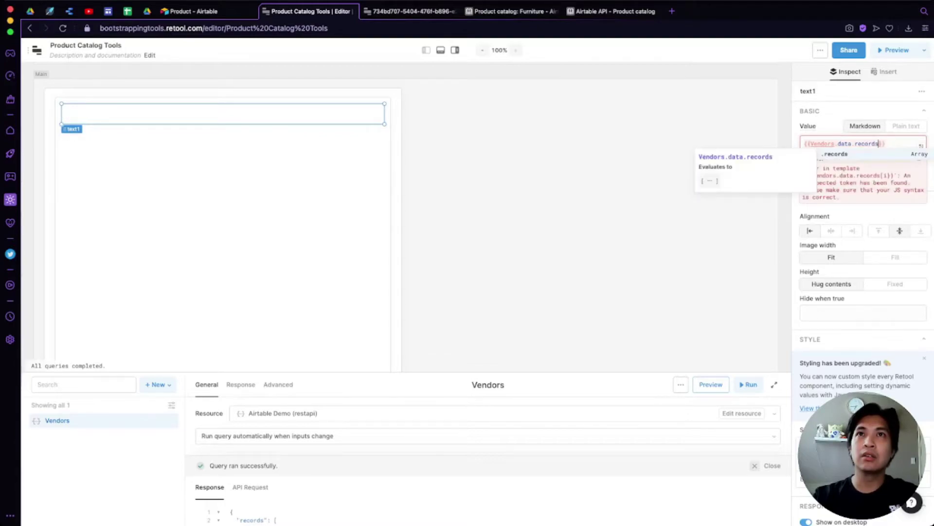
pyautogui.write('.')
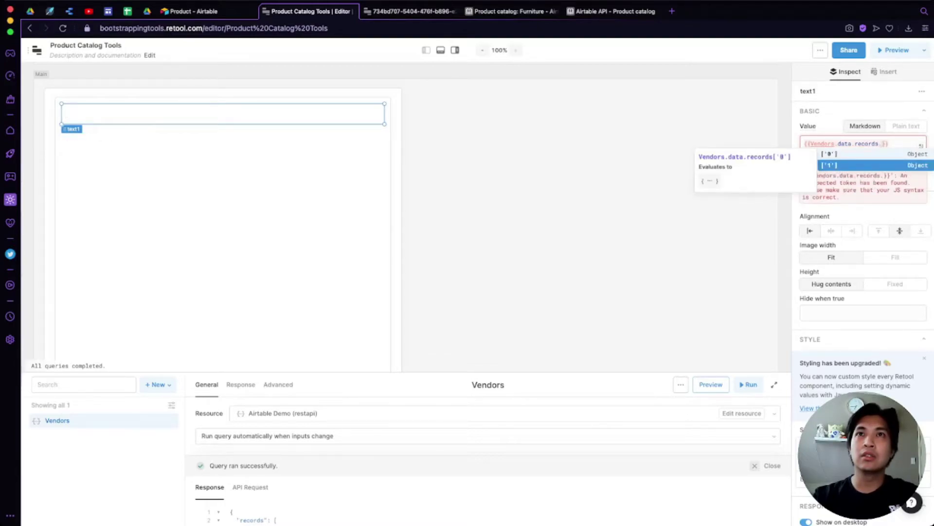
pyautogui.press('Up')
pyautogui.press('Return')
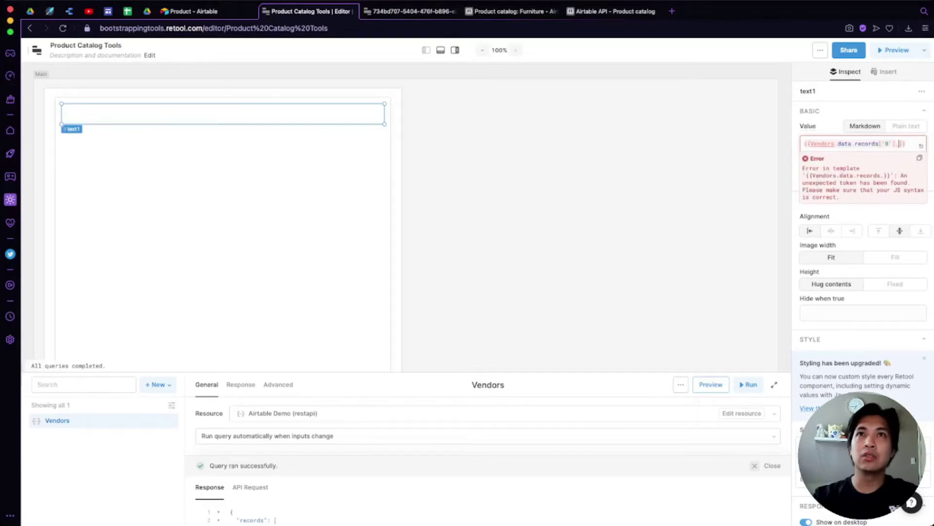
pyautogui.write('.')
pyautogui.press('BackSpace')
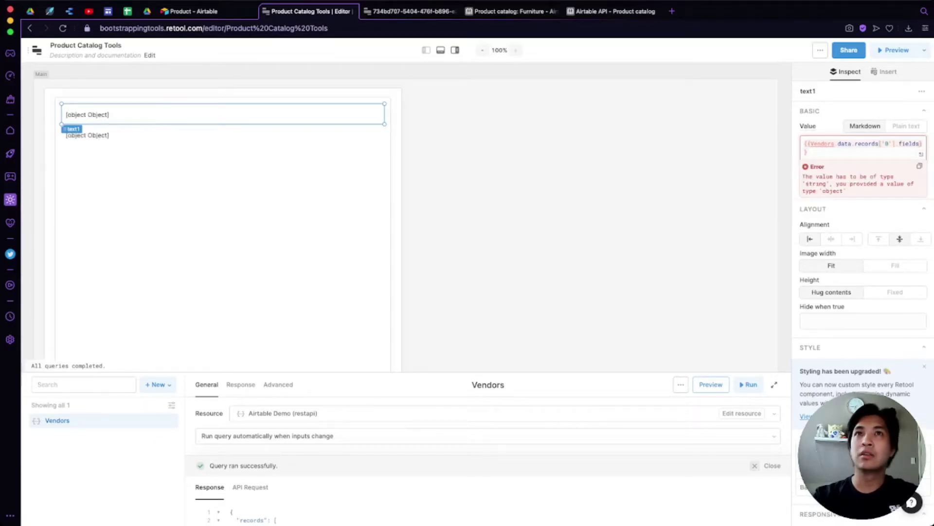
pyautogui.write('.')
pyautogui.press('Down')
pyautogui.press('Return')
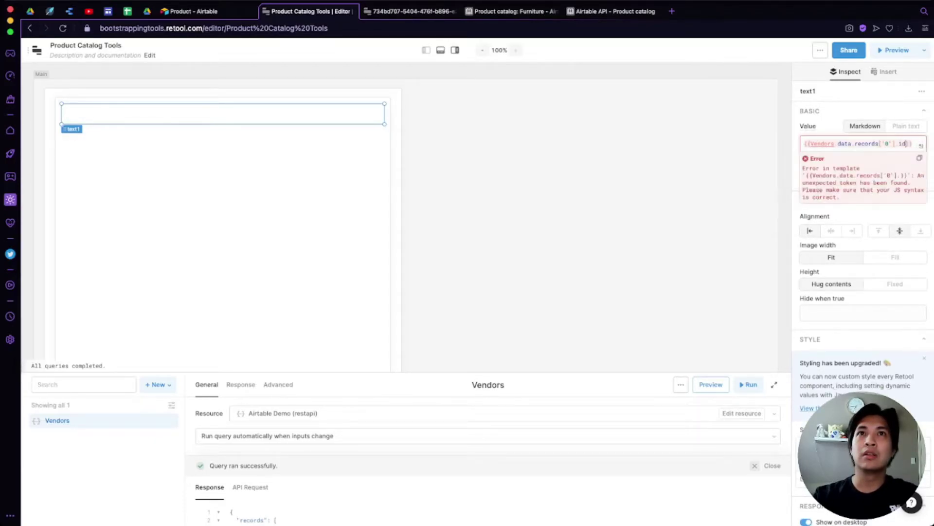
# Change the expression to {{Vendors.data.records[i].fields.Name}} so each row shows the vendor name.
pyautogui.press('Left')
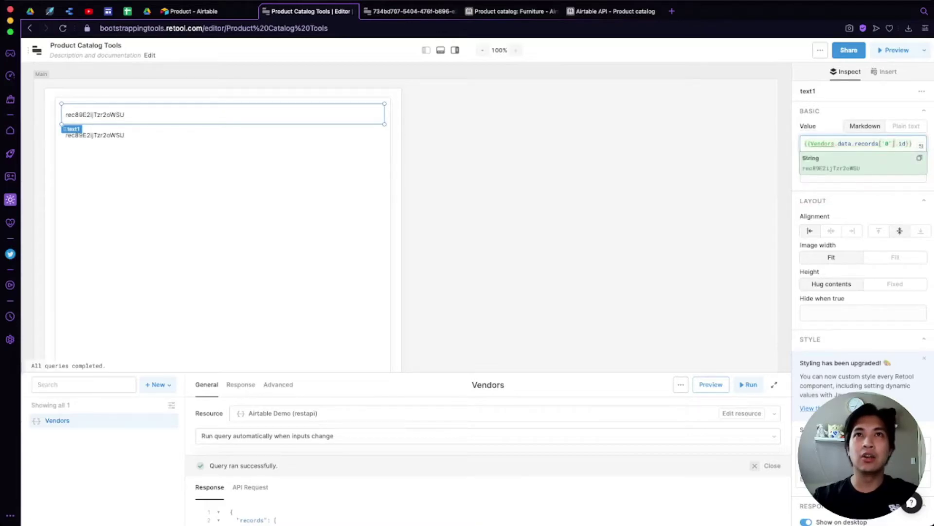
pyautogui.press('BackSpace')
pyautogui.press('BackSpace')
pyautogui.press('BackSpace')
pyautogui.write('1')
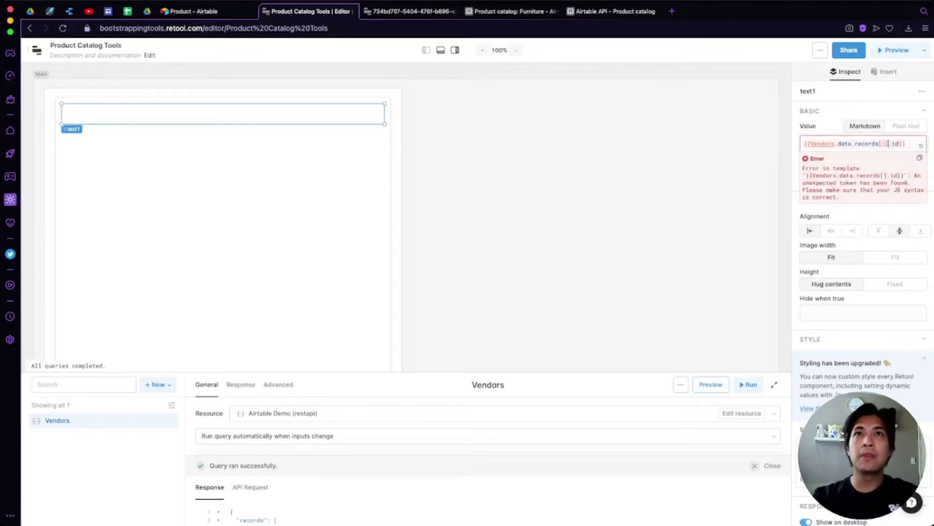
pyautogui.press('Right')
pyautogui.press('Right')
pyautogui.press('Right')
pyautogui.press('Right')
pyautogui.press('BackSpace')
pyautogui.press('BackSpace')
pyautogui.write('fields.n')
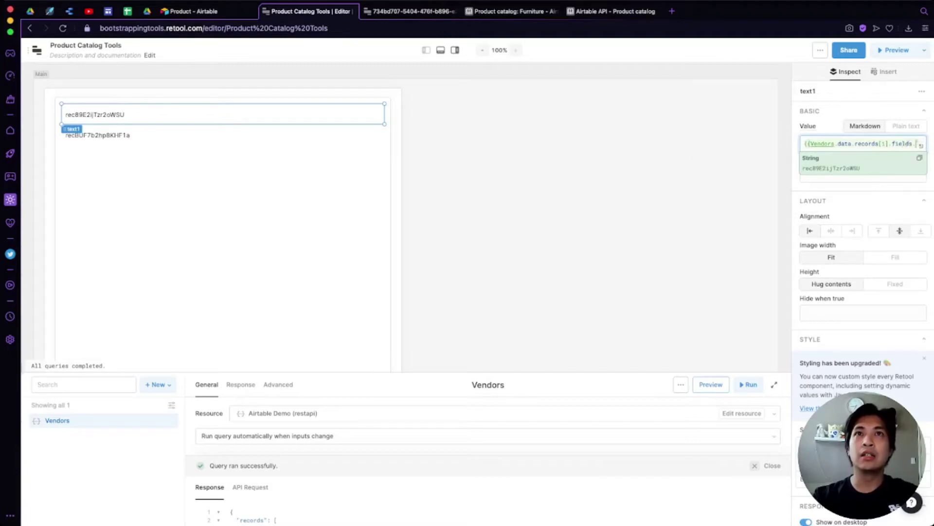
pyautogui.press('Return')
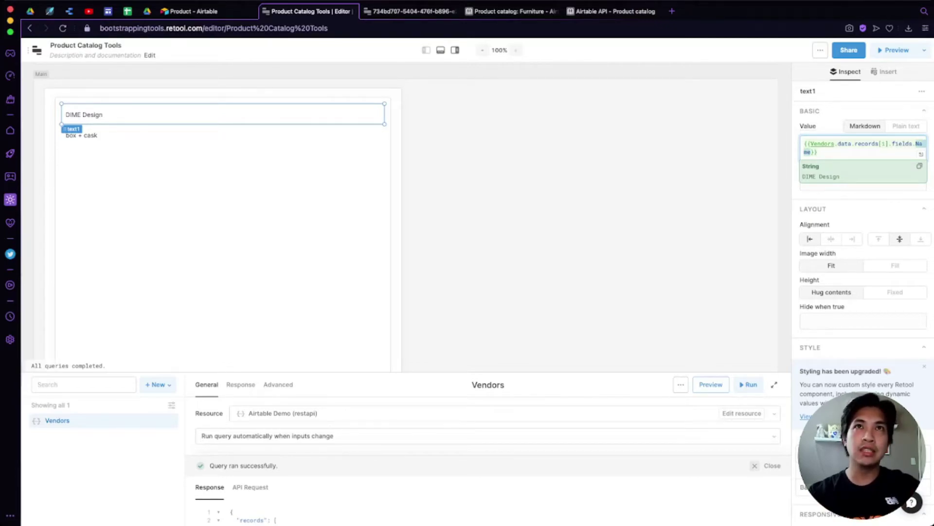
pyautogui.write('name')
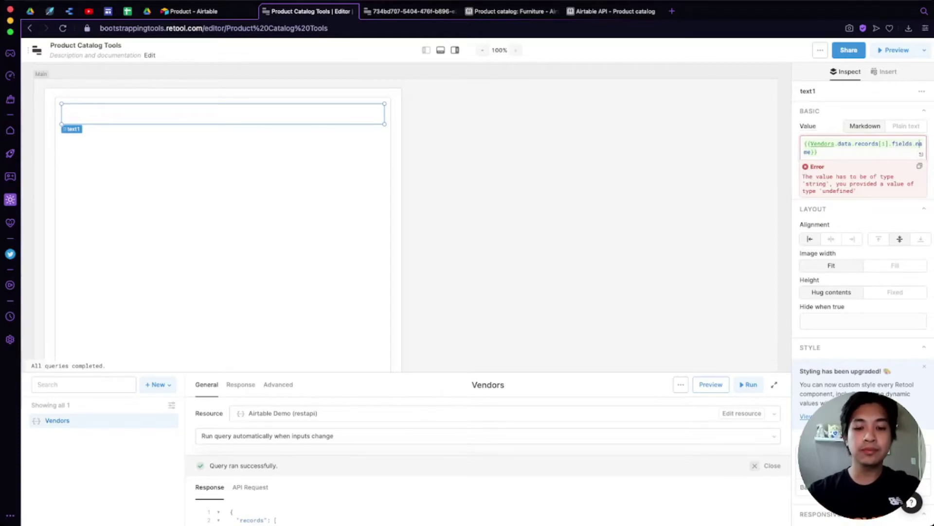
pyautogui.press('BackSpace')
pyautogui.write('N')
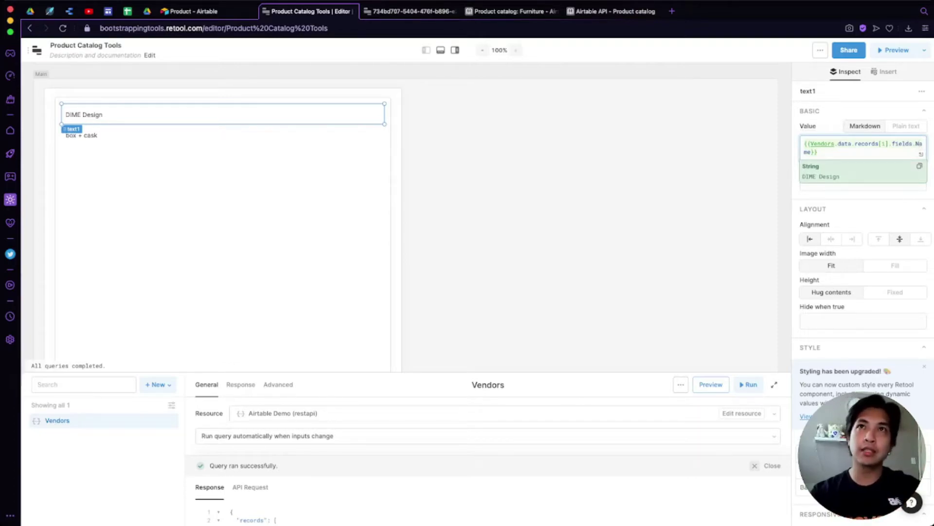
# Move the vendor name text lower in its container and enlarge the query panel and response area.
pyautogui.press('Escape')
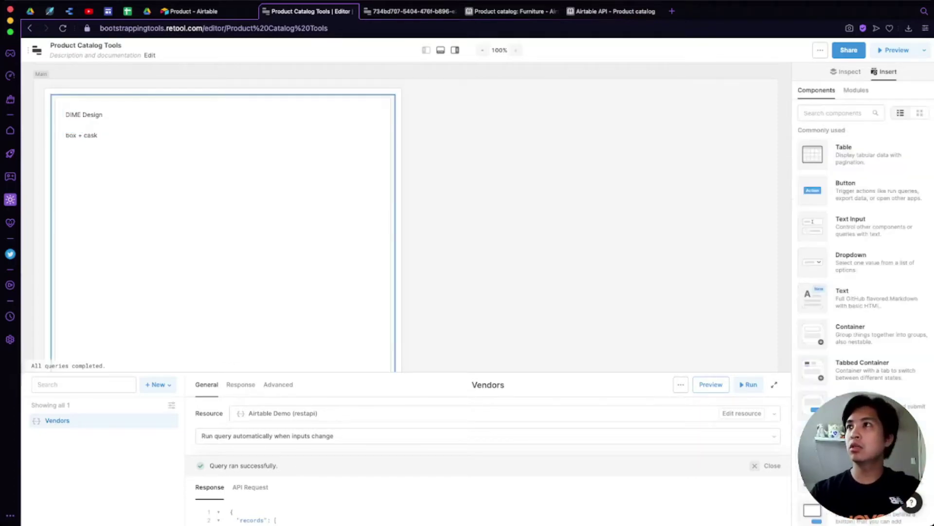
pyautogui.moveTo(219, 114); pyautogui.dragTo(219, 155)
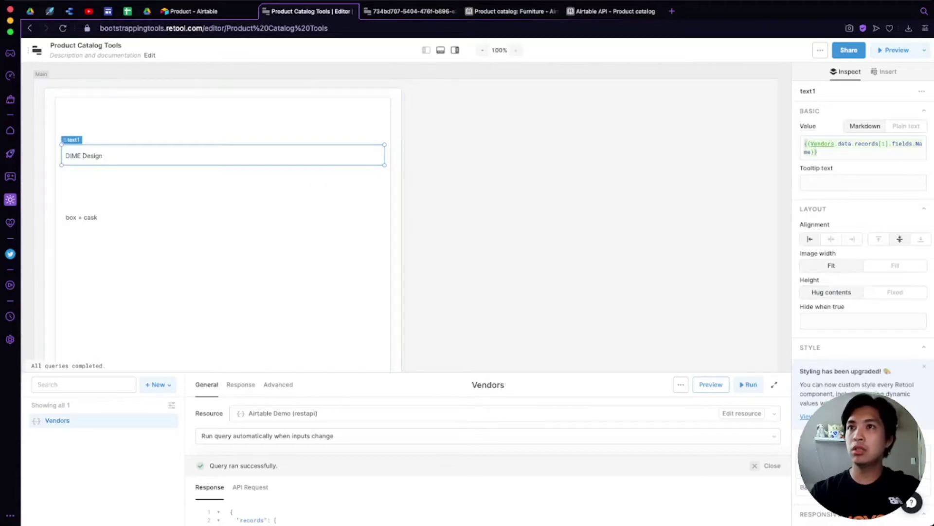
pyautogui.moveTo(405, 372); pyautogui.dragTo(406, 255)
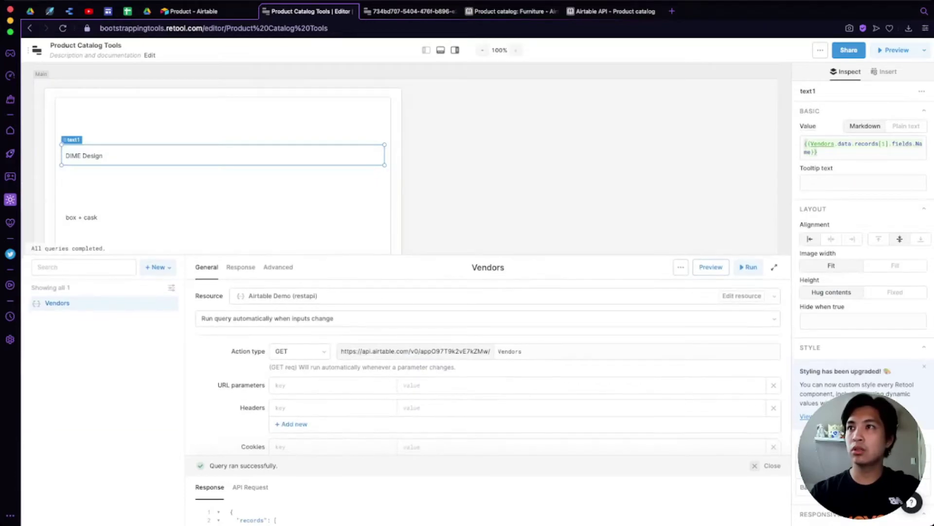
pyautogui.moveTo(490, 455); pyautogui.dragTo(490, 337)
# Read the vendor logo URL in the Vendors query's JSON response.
pyautogui.scroll(-1, 267, 444)
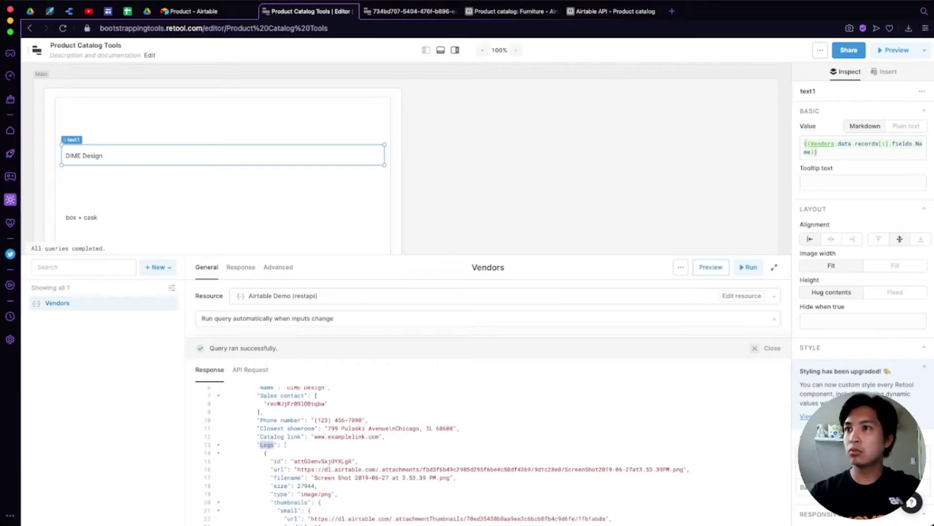
pyautogui.moveTo(297, 468); pyautogui.dragTo(684, 470)
pyautogui.click(267, 453)
pyautogui.scroll(1, 266, 454)
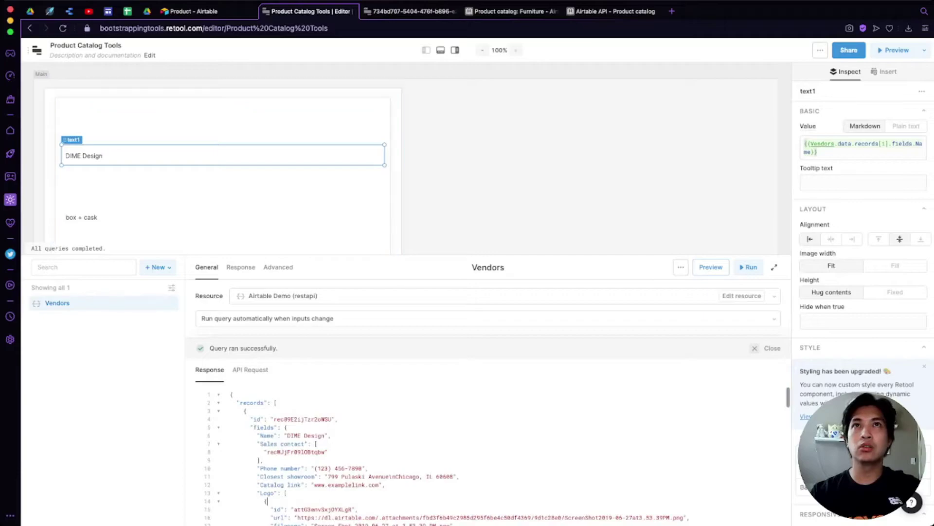
pyautogui.click(884, 72)
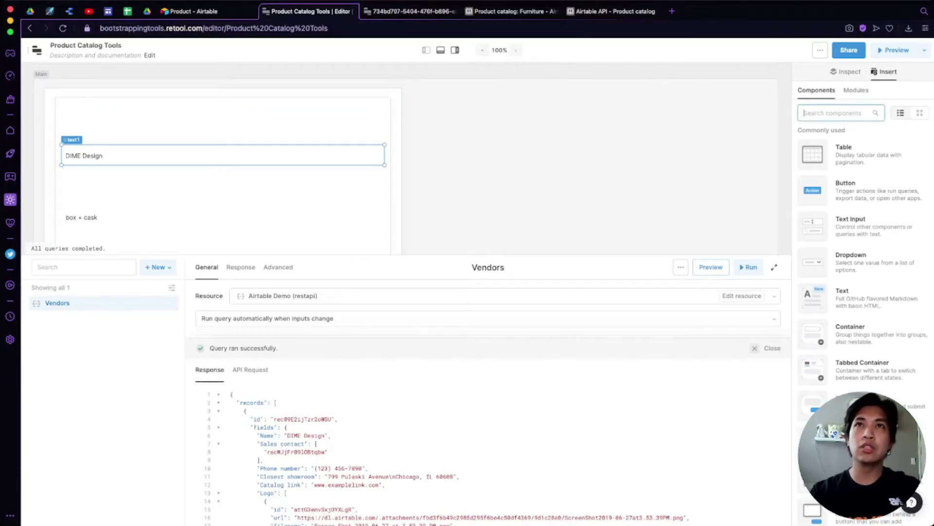
# Add an Image component above the vendor name and bind its URL to the Vendors records' Logo field.
pyautogui.write('Image')
pyautogui.moveTo(811, 154); pyautogui.dragTo(385, 135)
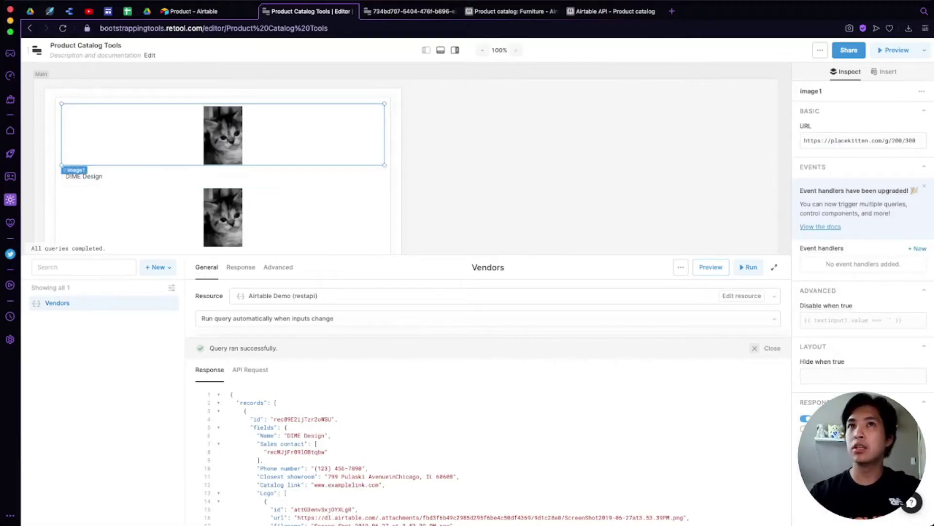
pyautogui.tripleClick(850, 141)
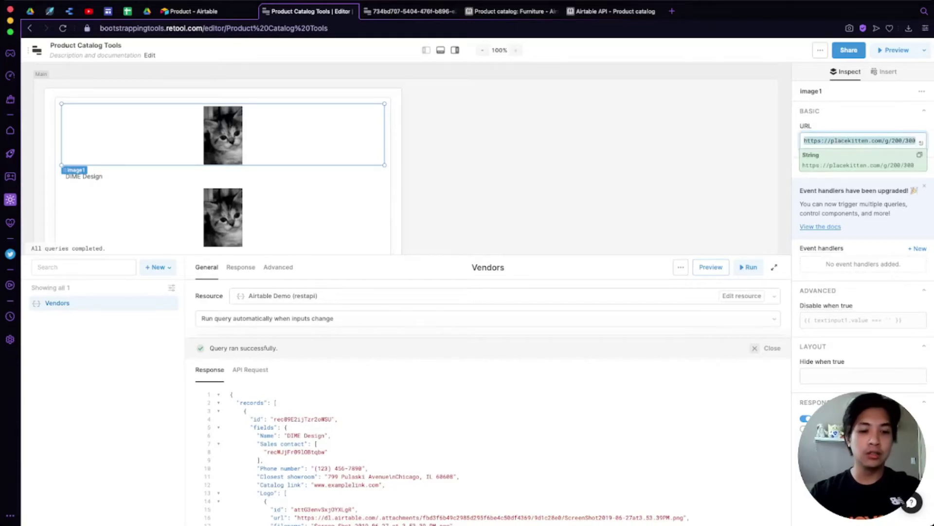
pyautogui.press('BackSpace')
pyautogui.write('{{')
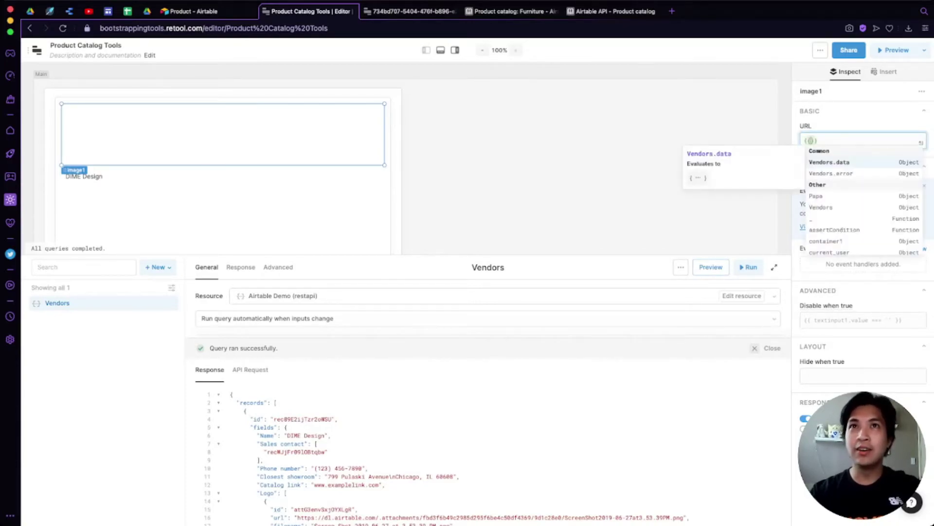
pyautogui.press('Return')
pyautogui.write('.records[0')
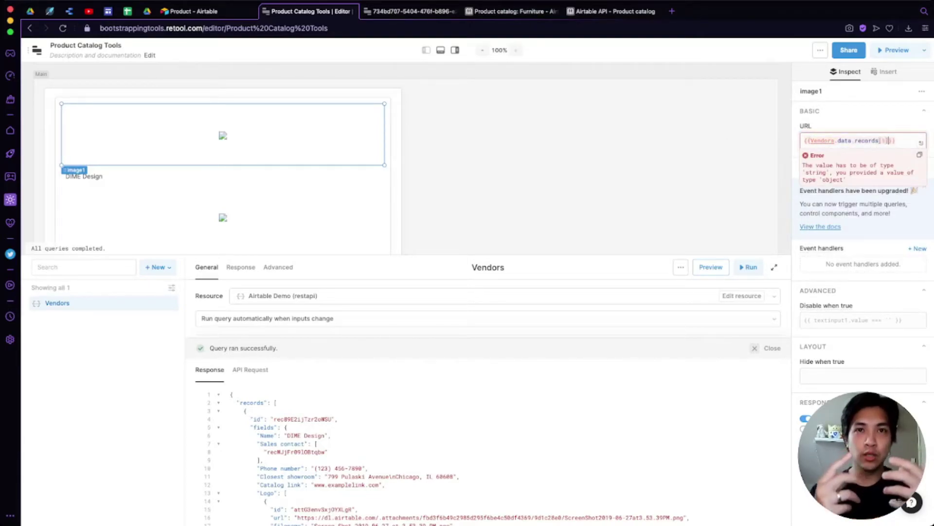
pyautogui.write('].')
pyautogui.write('fields.')
pyautogui.write('Logo')
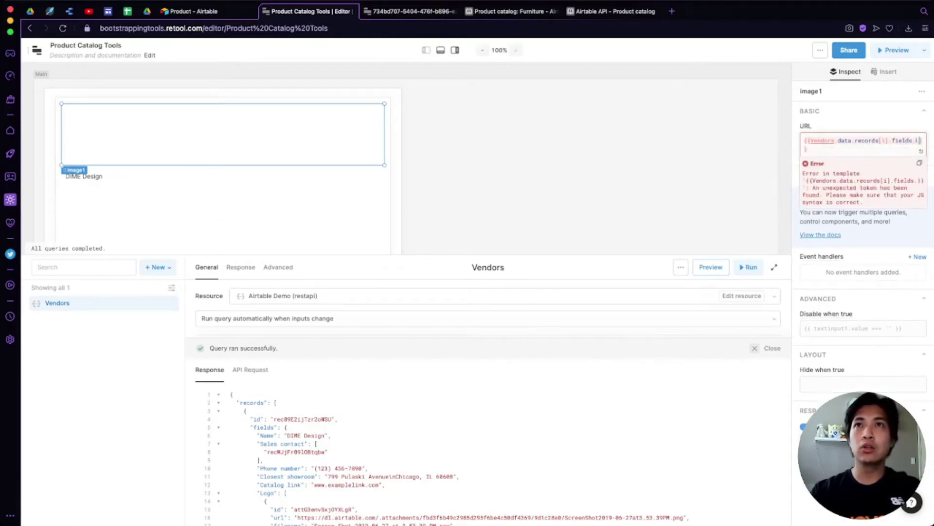
pyautogui.write('.')
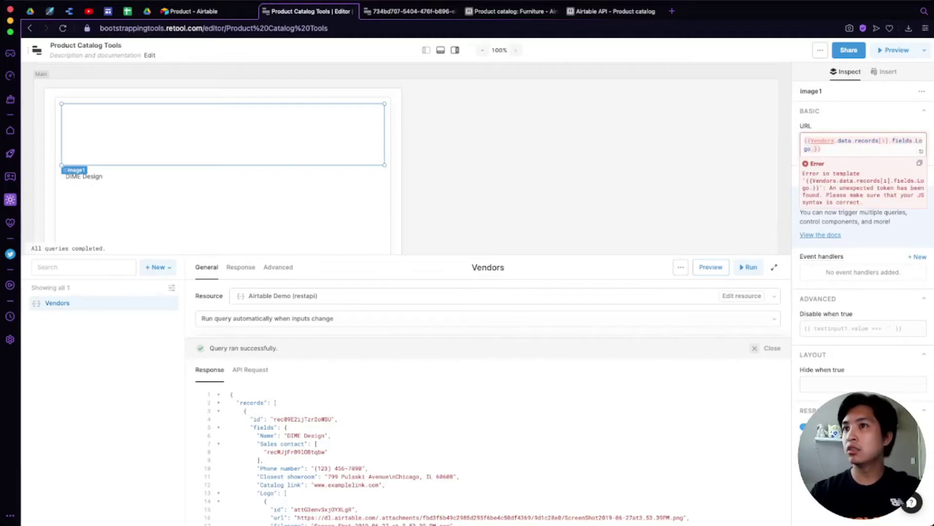
pyautogui.write('url')
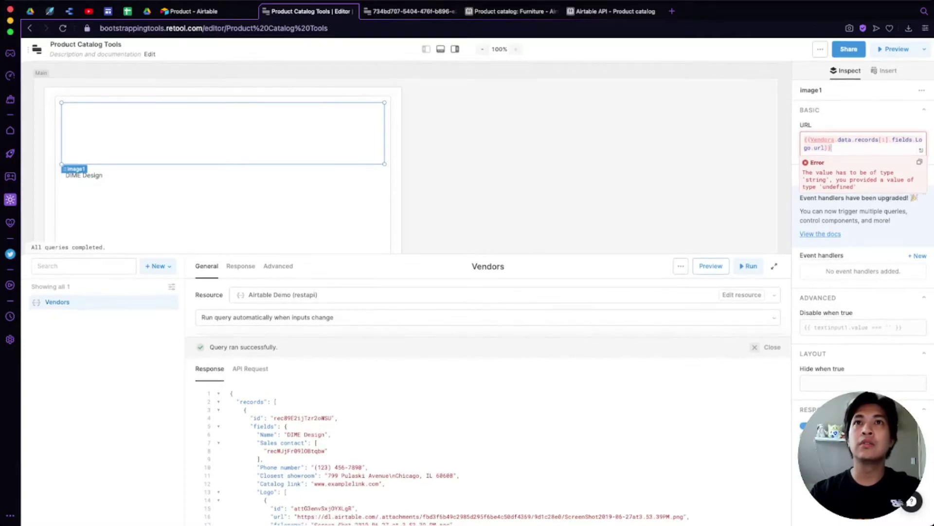
# Index the first logo attachment so the image URL ends in fields.Logo[0].url.
pyautogui.click(146, 176)
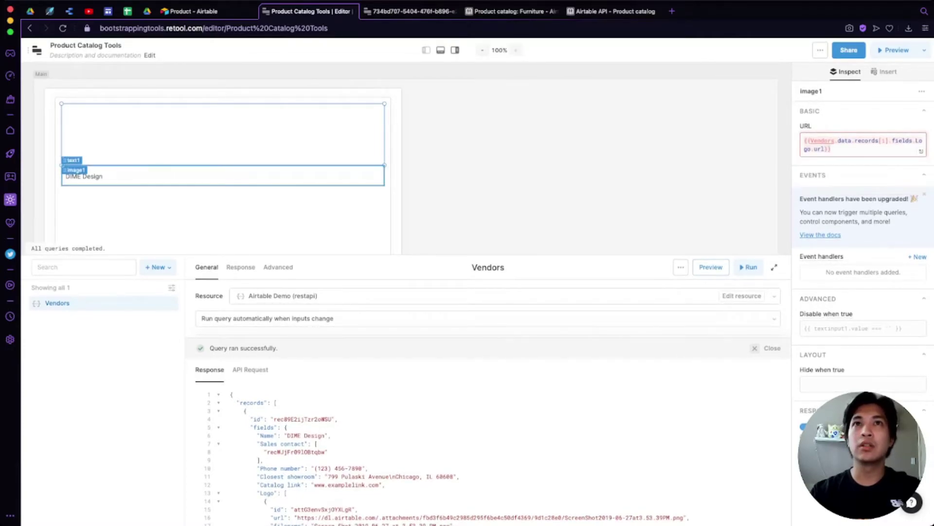
pyautogui.click(195, 134)
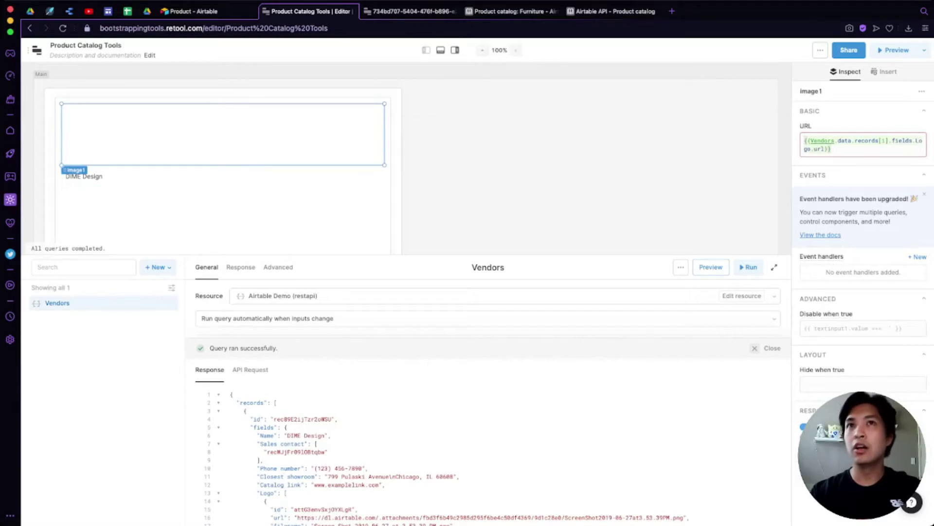
pyautogui.scroll(-3, 438, 455)
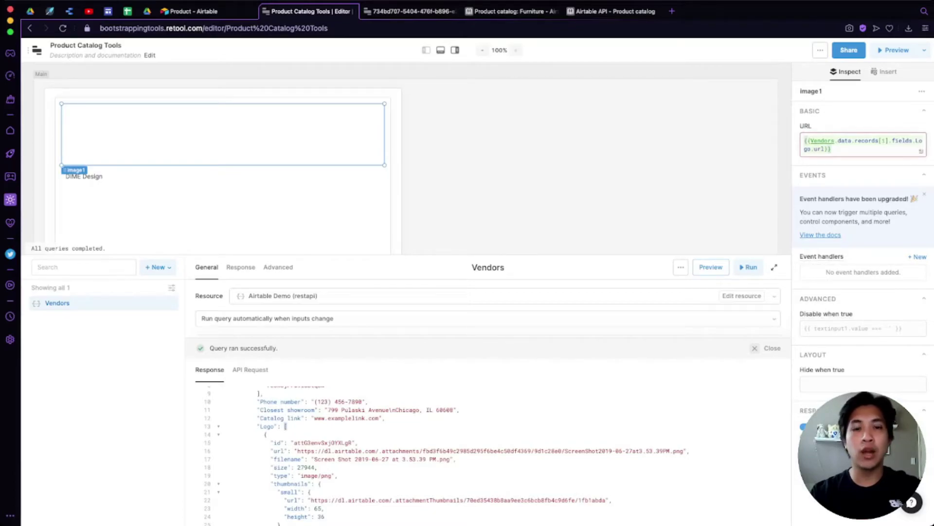
pyautogui.click(811, 149)
pyautogui.write('[0]')
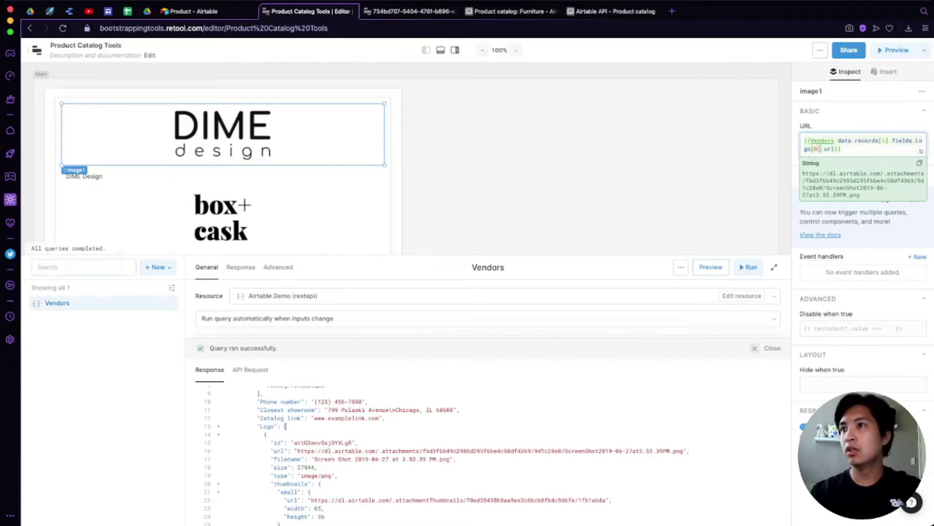
pyautogui.scroll(-5, 487, 456)
pyautogui.scroll(7, 487, 455)
pyautogui.scroll(2, 487, 455)
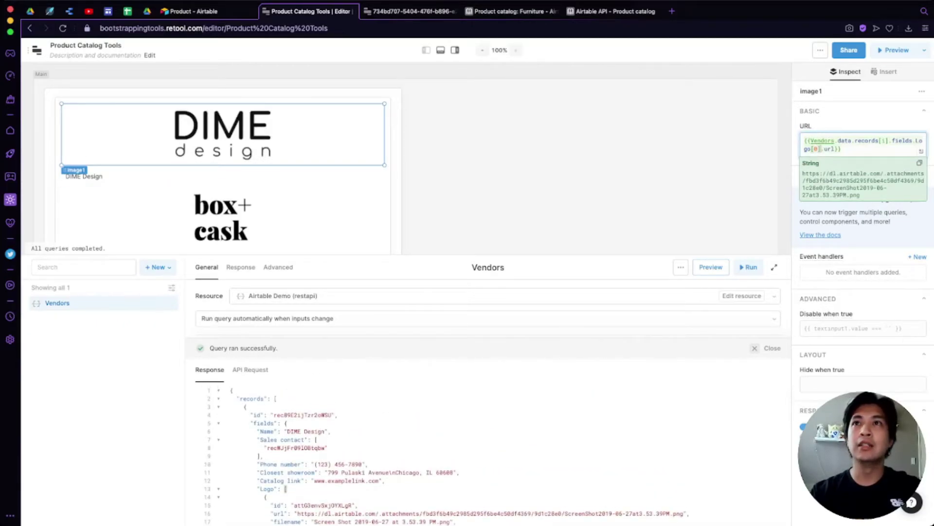
pyautogui.press('Escape')
pyautogui.press('Escape')
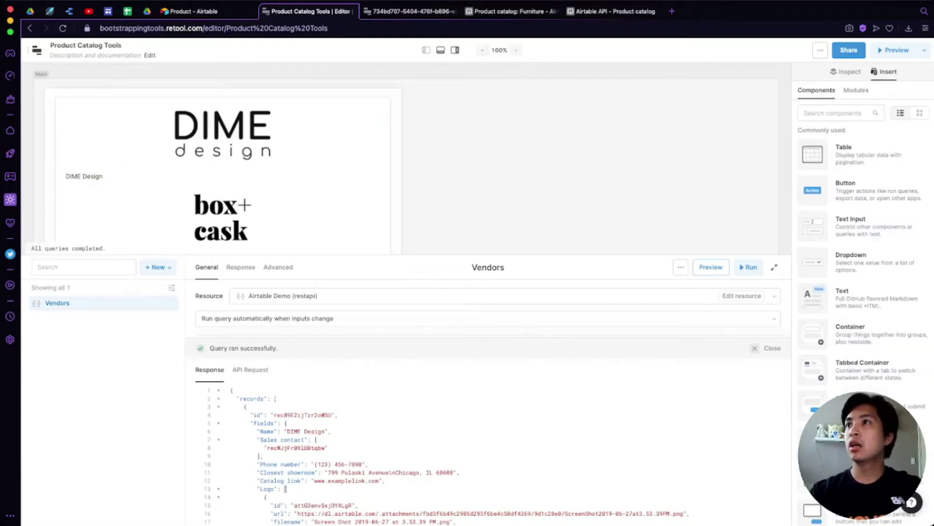
# Inspect the name text's value formula and find the Furniture field in the Vendors response.
pyautogui.moveTo(271, 255); pyautogui.dragTo(271, 352)
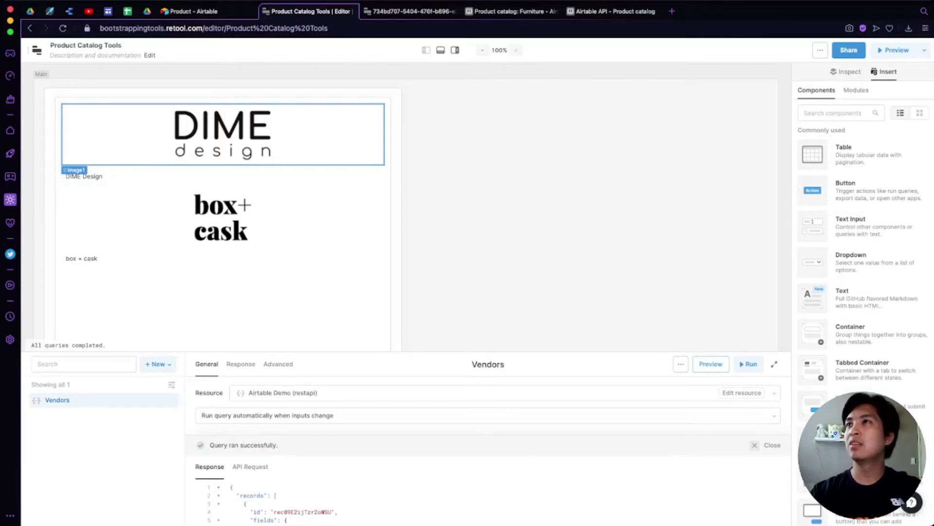
pyautogui.click(223, 134)
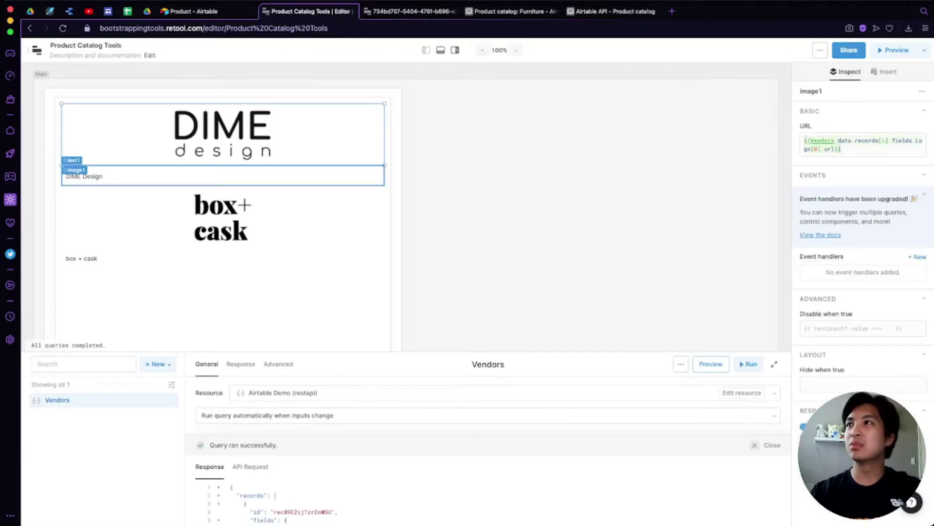
pyautogui.click(146, 176)
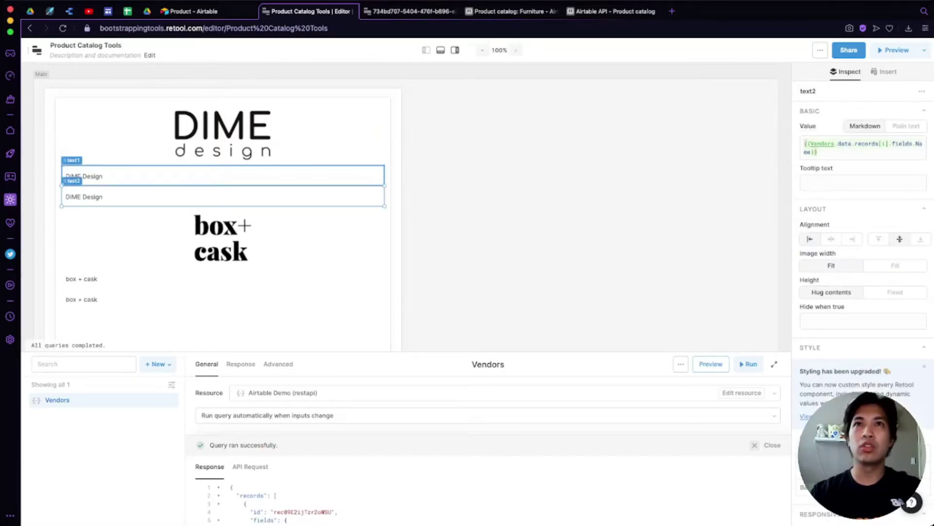
pyautogui.click(859, 152)
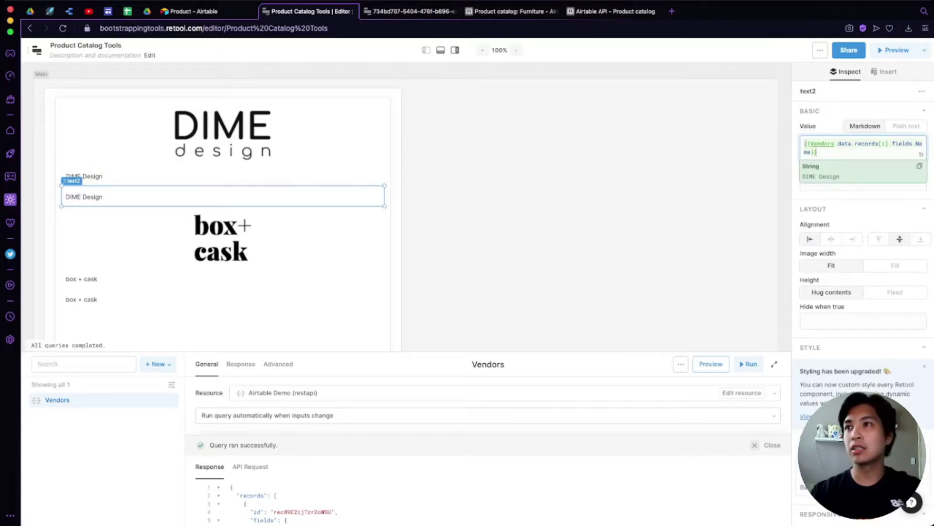
pyautogui.press('Escape')
pyautogui.moveTo(487, 351); pyautogui.dragTo(487, 242)
pyautogui.scroll(-5, 487, 438)
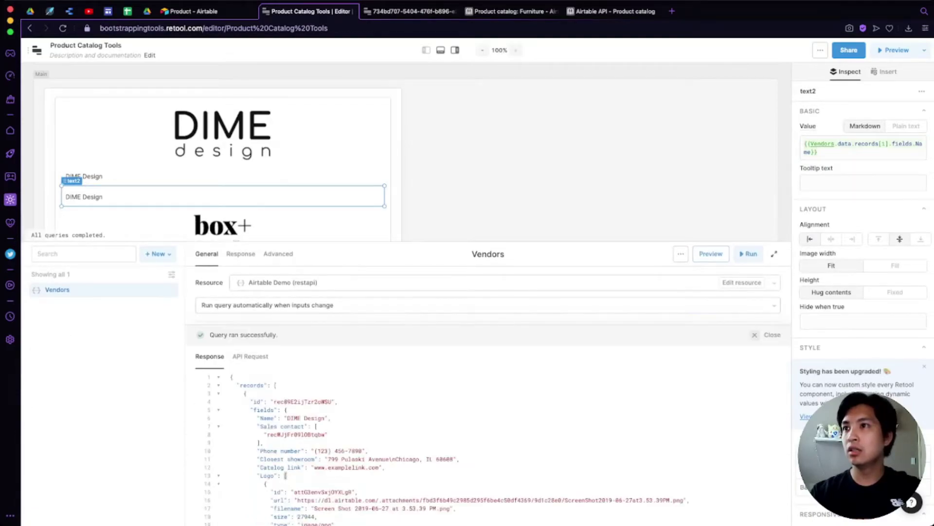
pyautogui.scroll(-5, 486, 448)
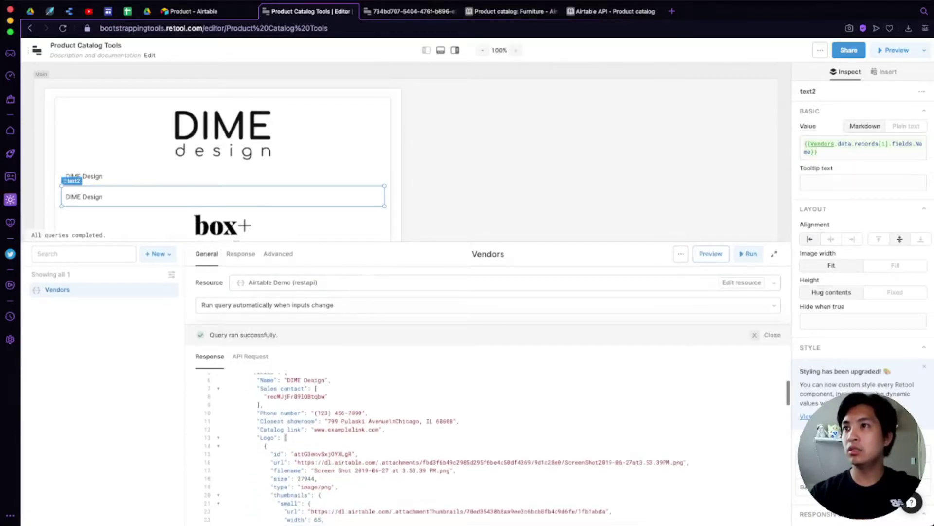
pyautogui.scroll(-3, 487, 448)
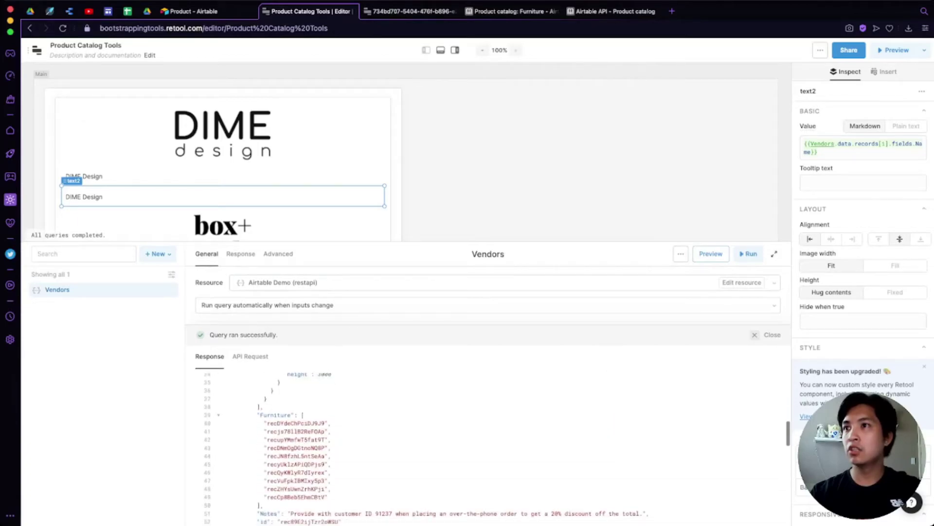
pyautogui.doubleClick(275, 415)
pyautogui.click(302, 415)
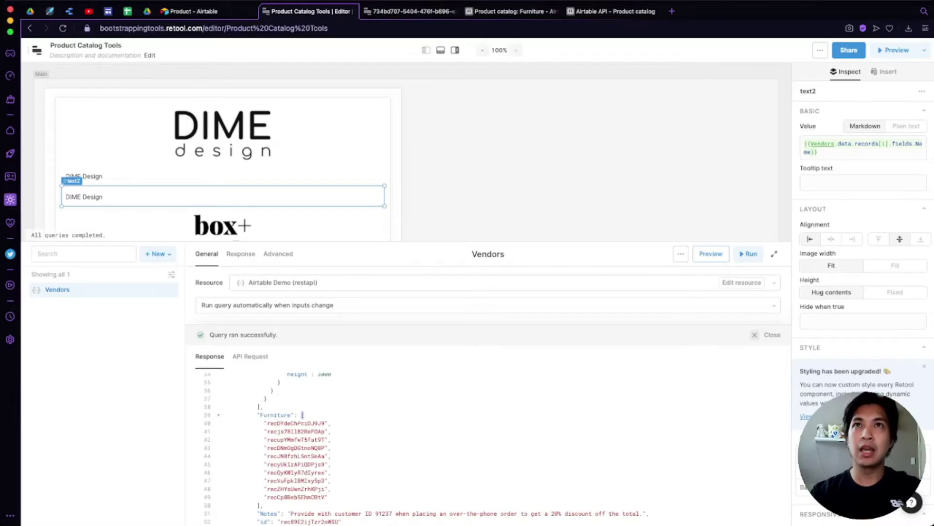
# Change the text value to {{Vendors.data.records[i].fields.Furniture.length}}.
pyautogui.click(821, 153)
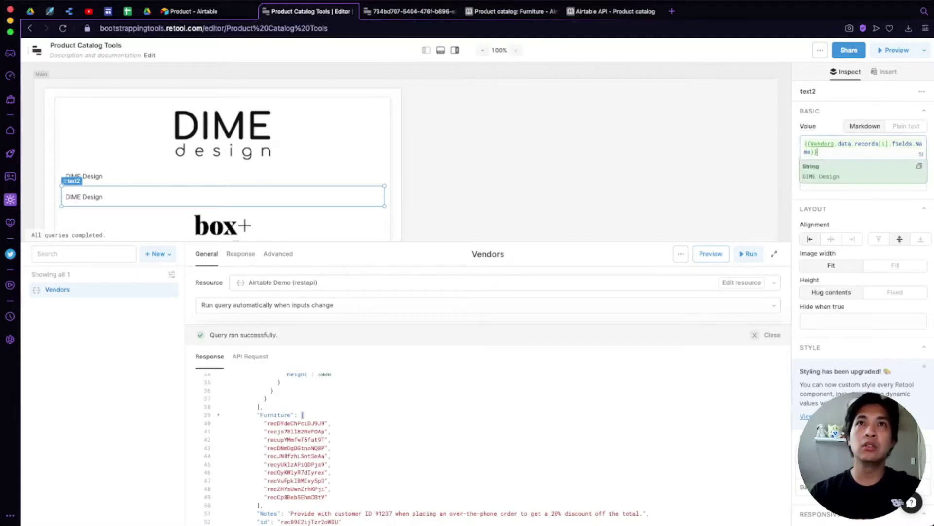
pyautogui.press('BackSpace')
pyautogui.press('BackSpace')
pyautogui.press('BackSpace')
pyautogui.press('BackSpace')
pyautogui.write('Fur')
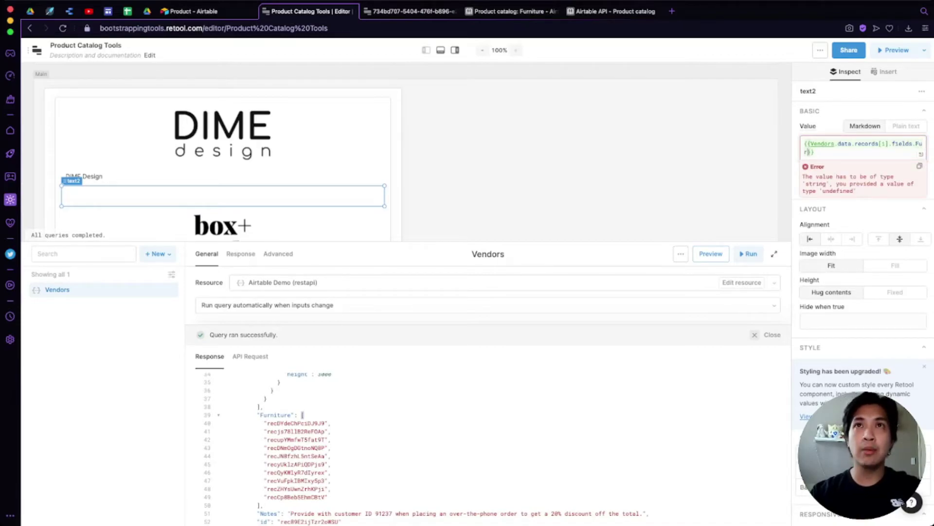
pyautogui.write('in')
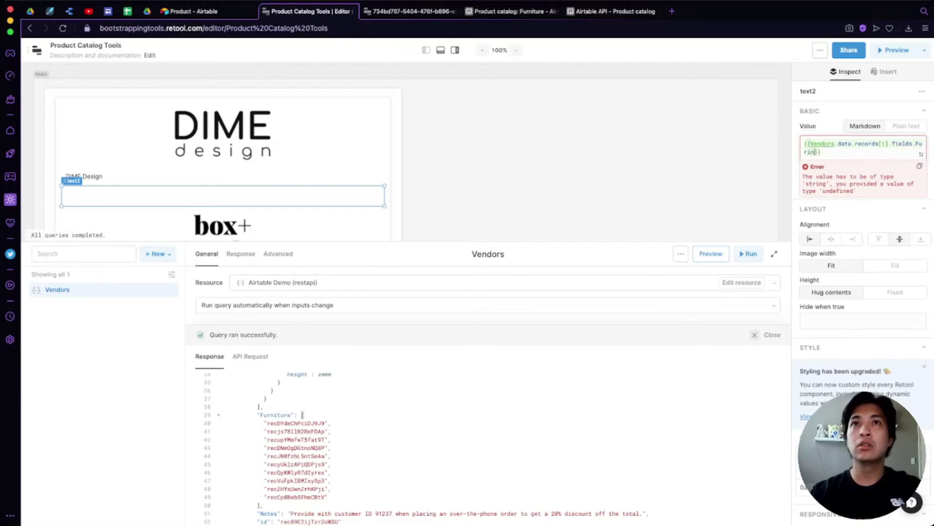
pyautogui.press('BackSpace')
pyautogui.write('nitur')
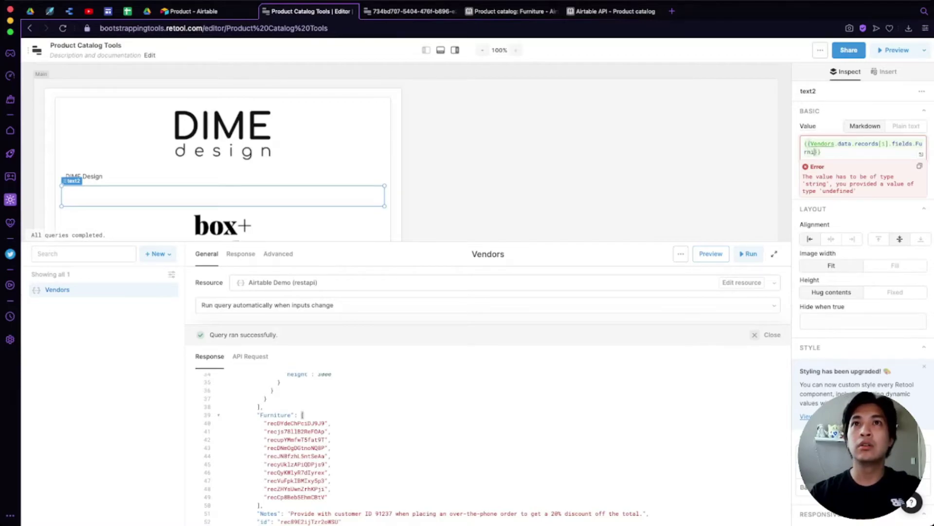
pyautogui.write('e.leng')
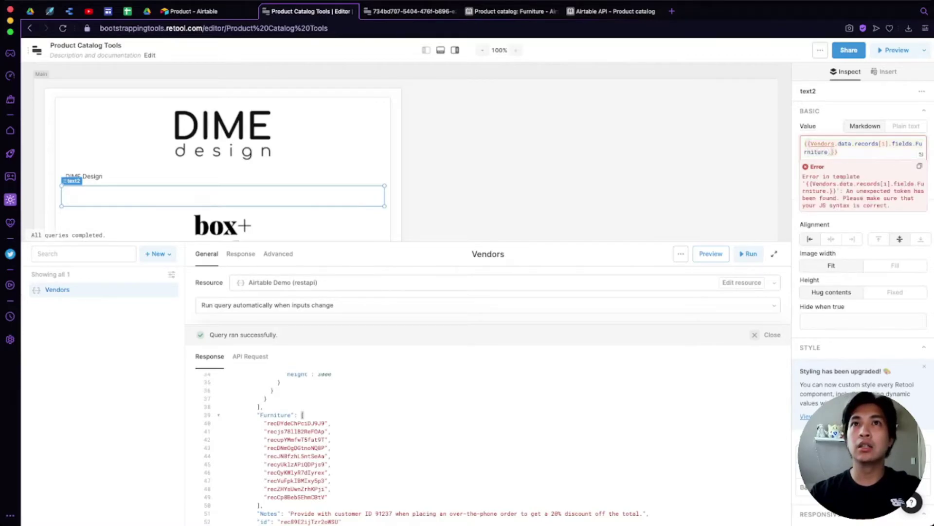
pyautogui.write('th')
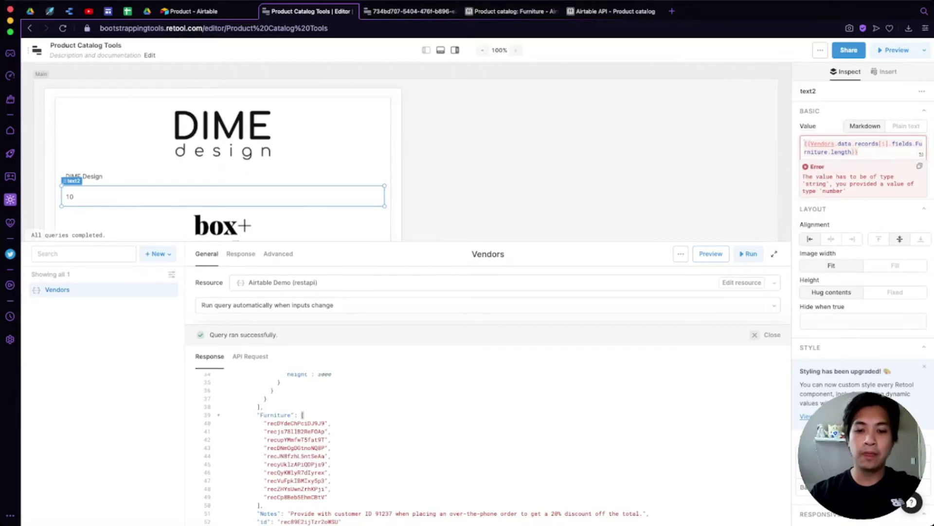
pyautogui.write('# of Products:')
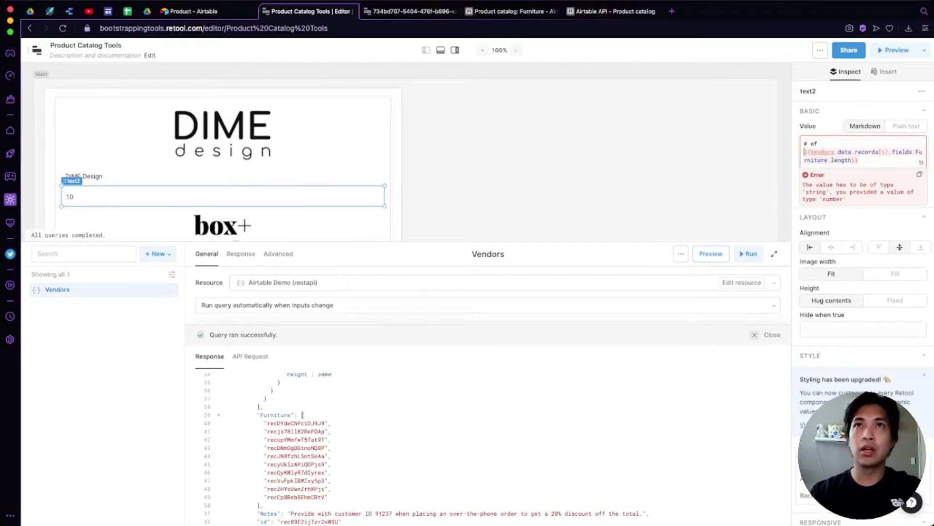
# Add a bold '**\# of Products:**' label line above the count expression.
pyautogui.press('Return')
pyautogui.click(804, 143)
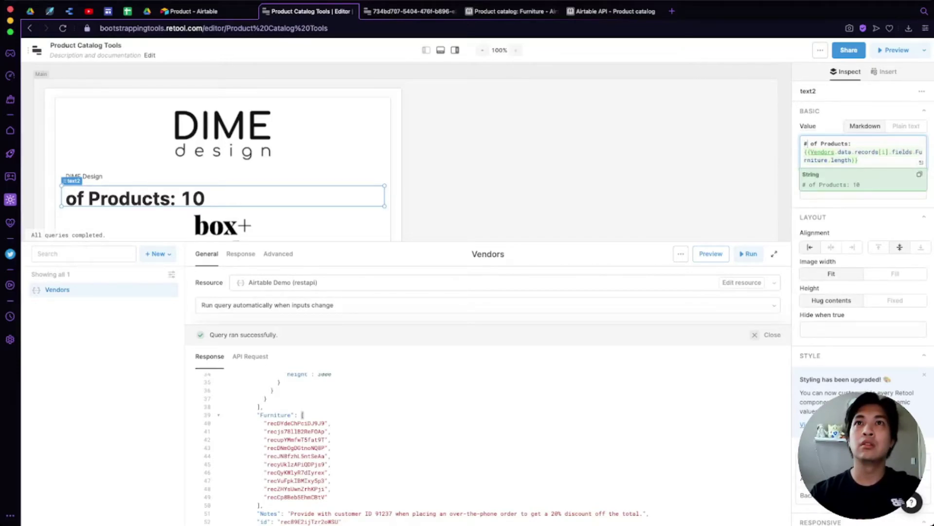
pyautogui.write('"')
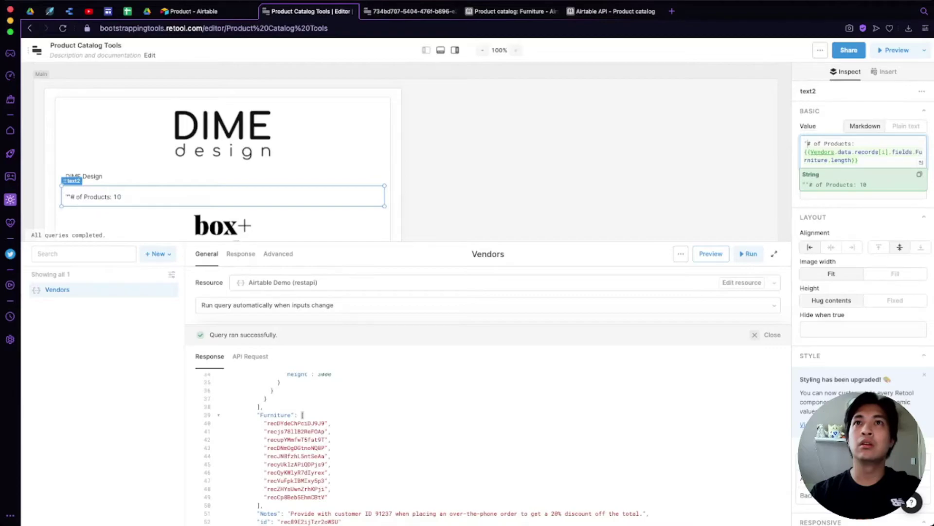
pyautogui.write('"')
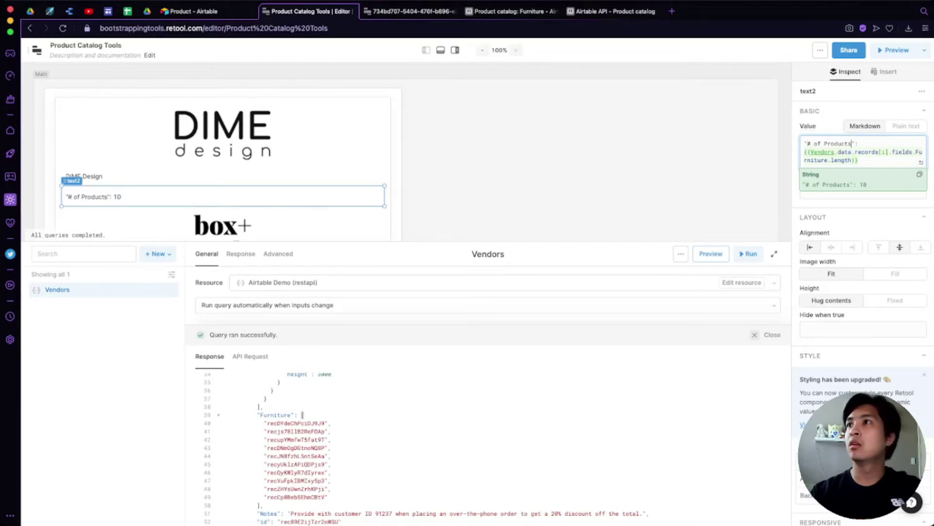
pyautogui.press('Delete')
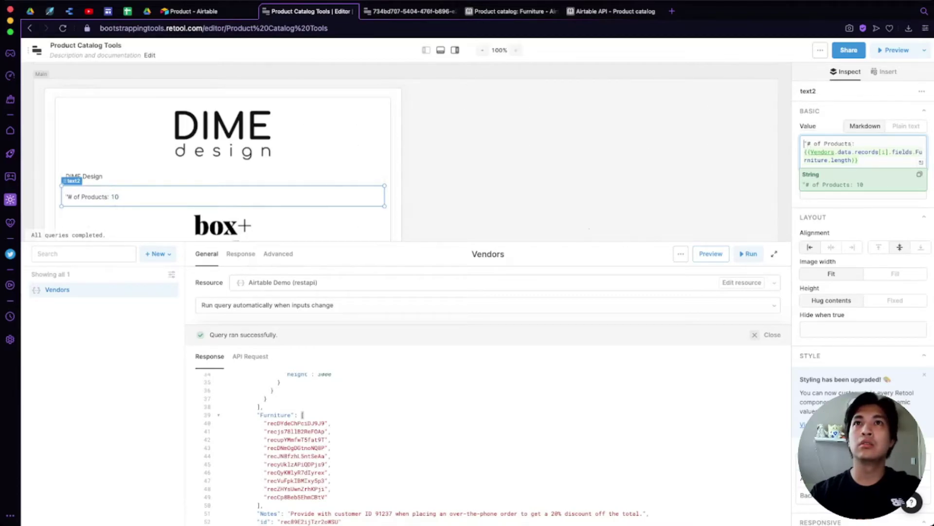
pyautogui.click(805, 144)
pyautogui.press('Delete')
pyautogui.write('\\')
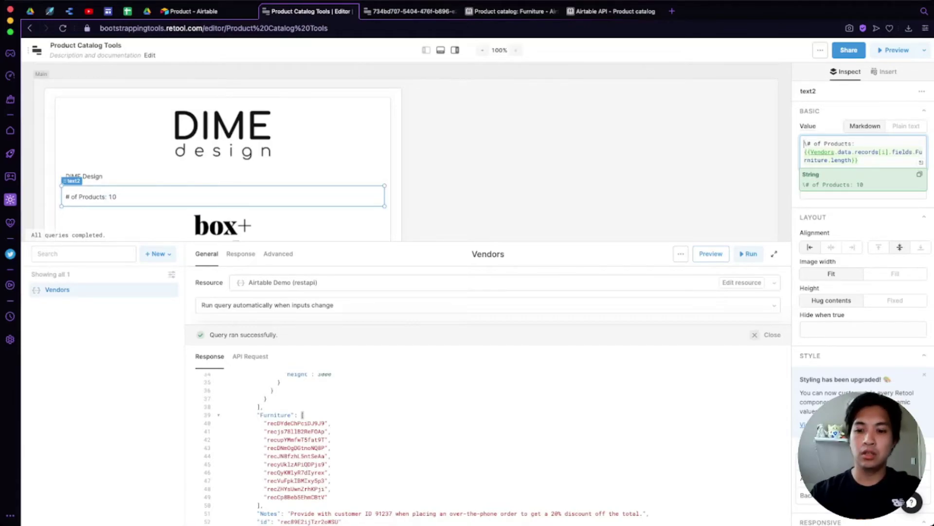
pyautogui.press('Home')
pyautogui.write('**')
pyautogui.press('End')
pyautogui.write('**')
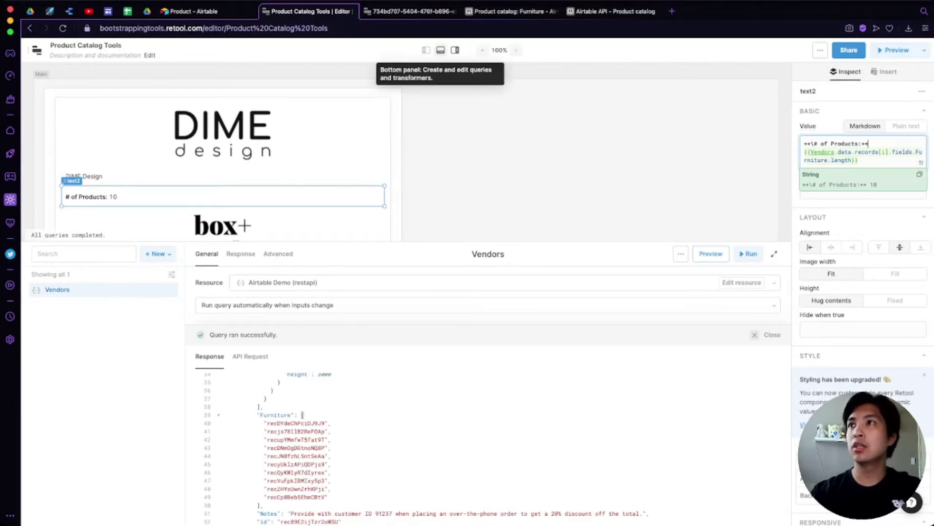
pyautogui.click(441, 50)
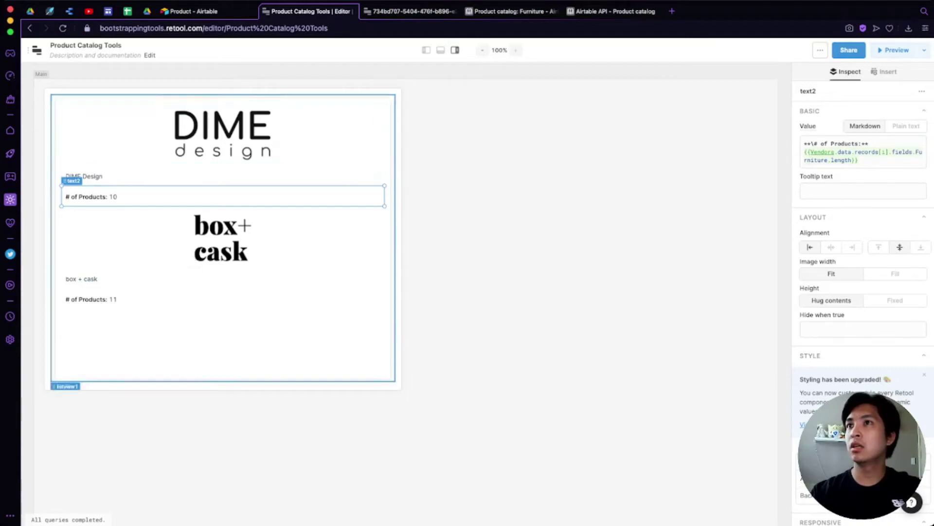
# Narrow the vendor container to one card width, undoing an over-narrow resize.
pyautogui.click(396, 385)
pyautogui.moveTo(406, 392); pyautogui.dragTo(101, 393)
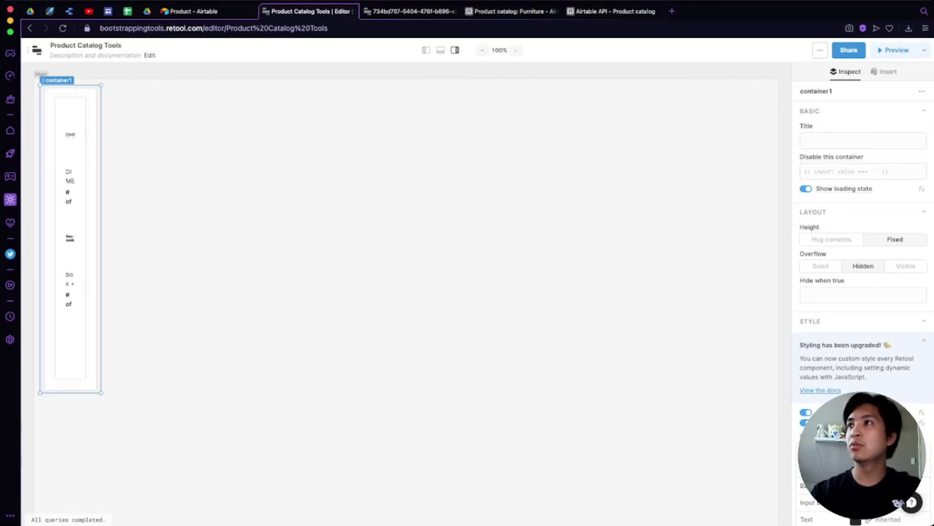
pyautogui.press('super+z')
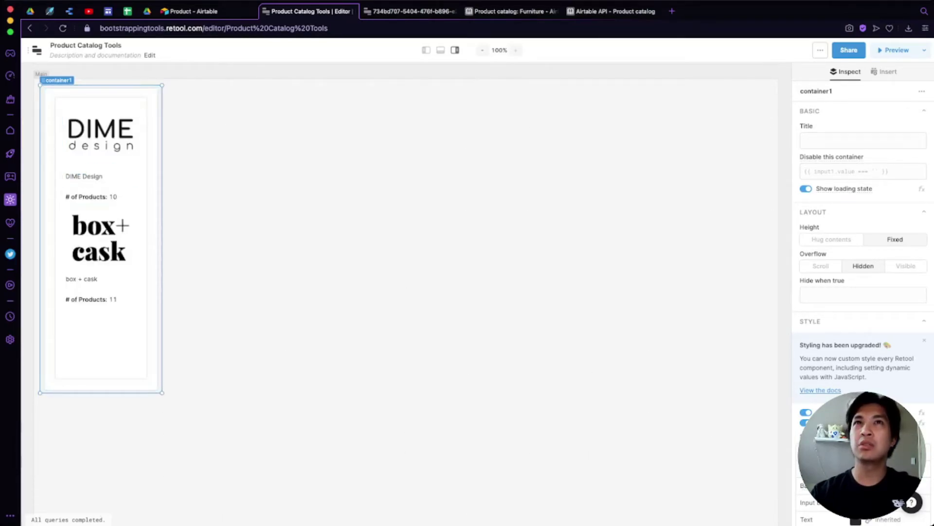
# Add a Spacer component below the product count in the vendor card.
pyautogui.click(884, 71)
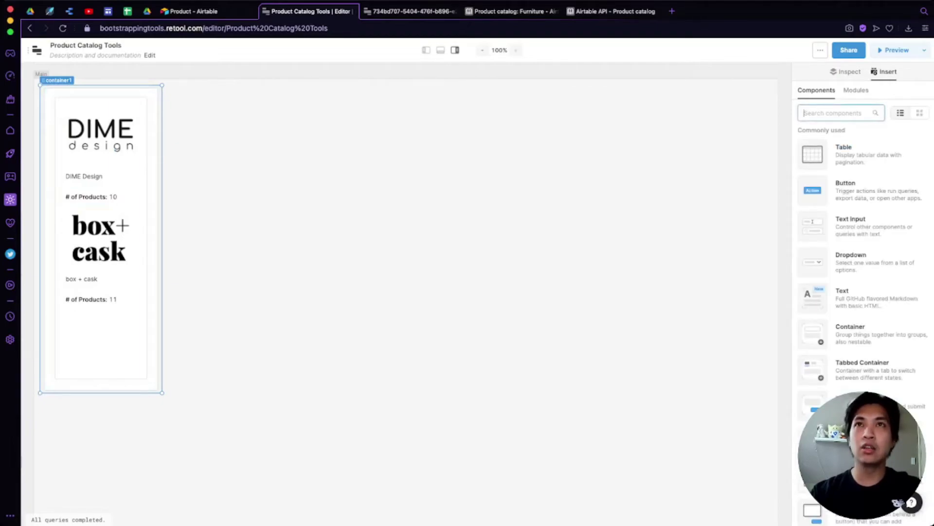
pyautogui.write('spacer')
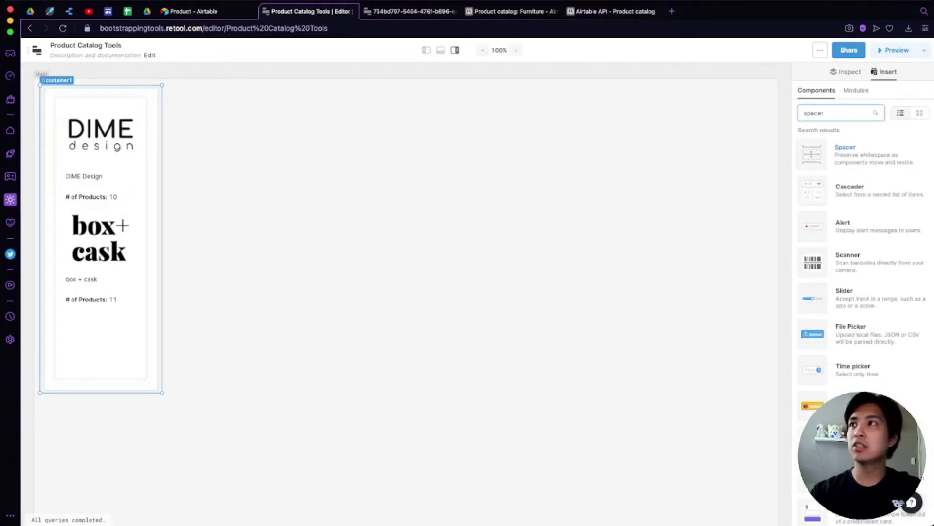
pyautogui.moveTo(827, 153); pyautogui.dragTo(141, 216)
pyautogui.press('Escape')
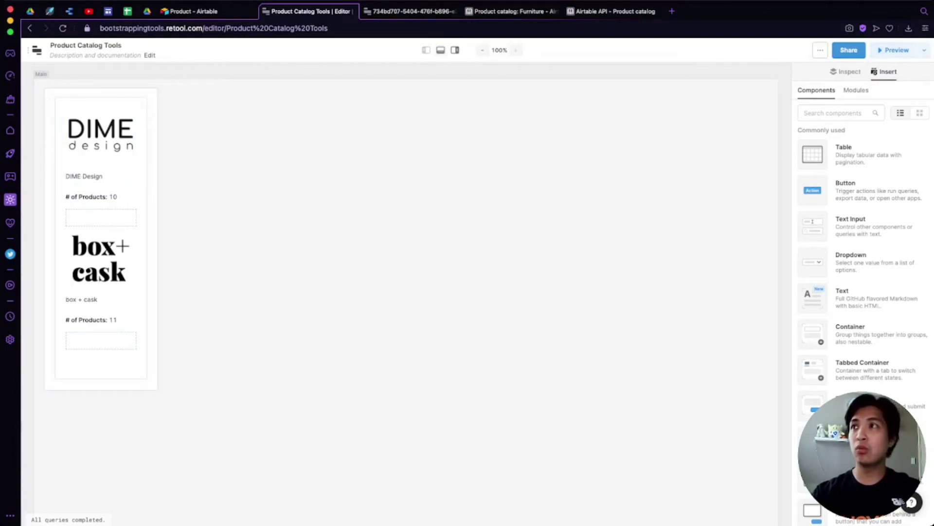
# Drag a new list view onto the canvas with the query panel shown.
pyautogui.click(441, 50)
pyautogui.scroll(-2, 75, 237)
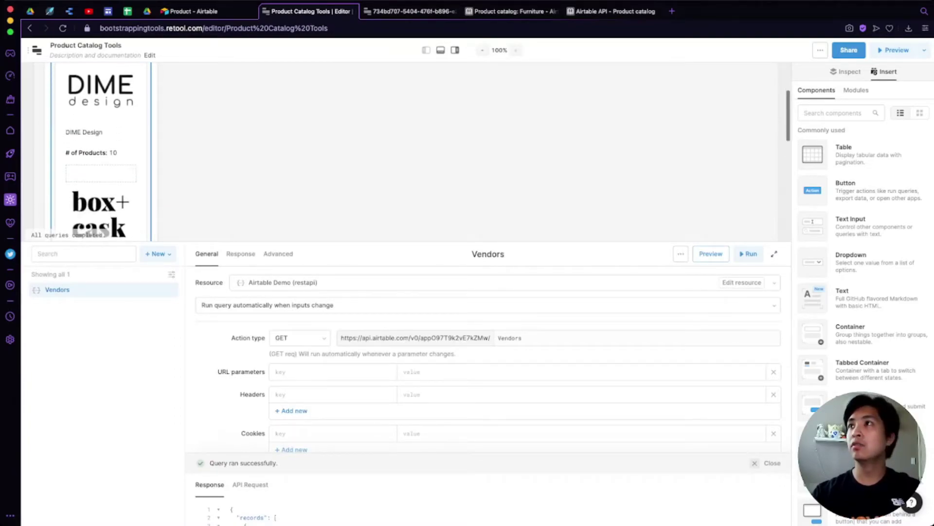
pyautogui.scroll(2, 111, 236)
pyautogui.moveTo(122, 237); pyautogui.dragTo(121, 236)
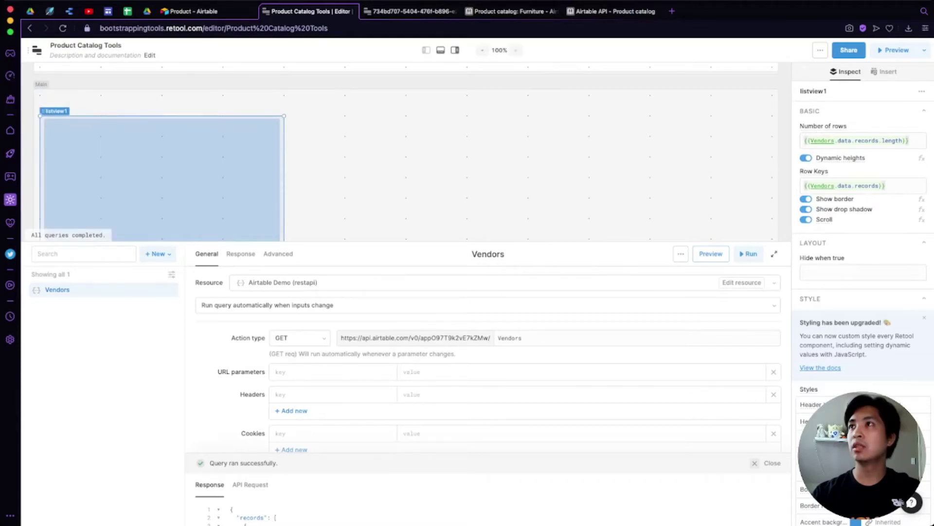
# Undo the list view changes to restore the container and close the query panel.
pyautogui.click(162, 136)
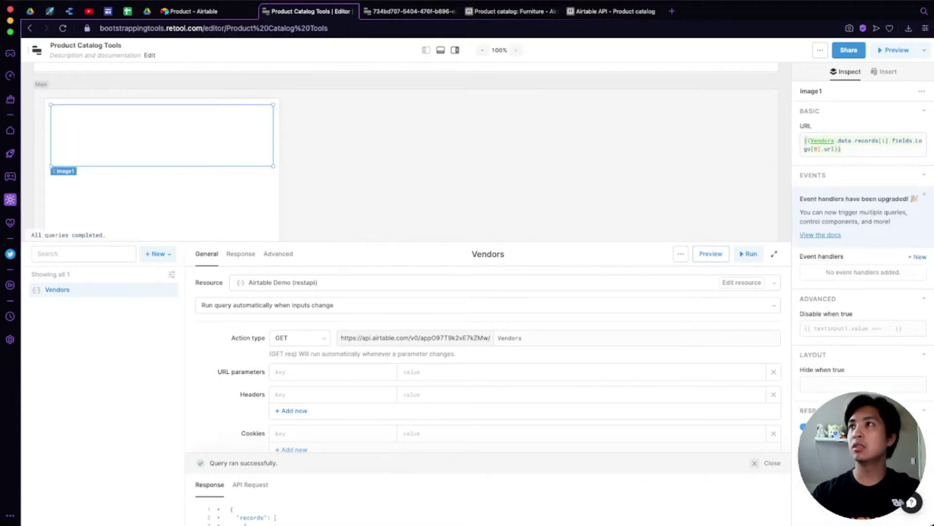
pyautogui.click(161, 204)
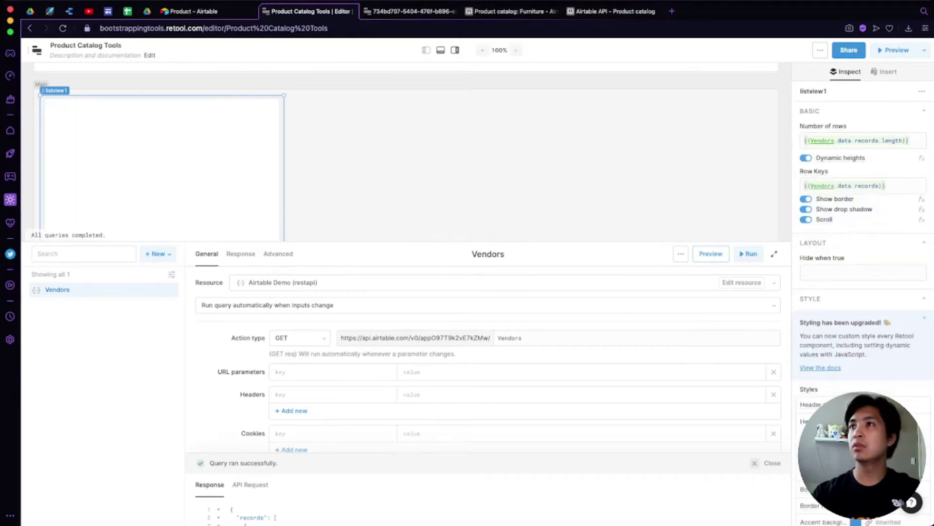
pyautogui.hotkey('ctrl', 'z')
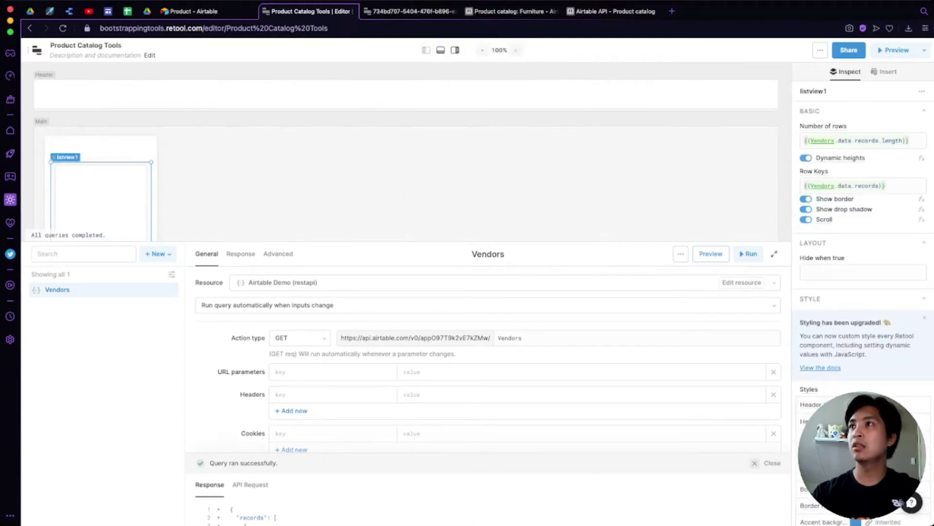
pyautogui.click(440, 50)
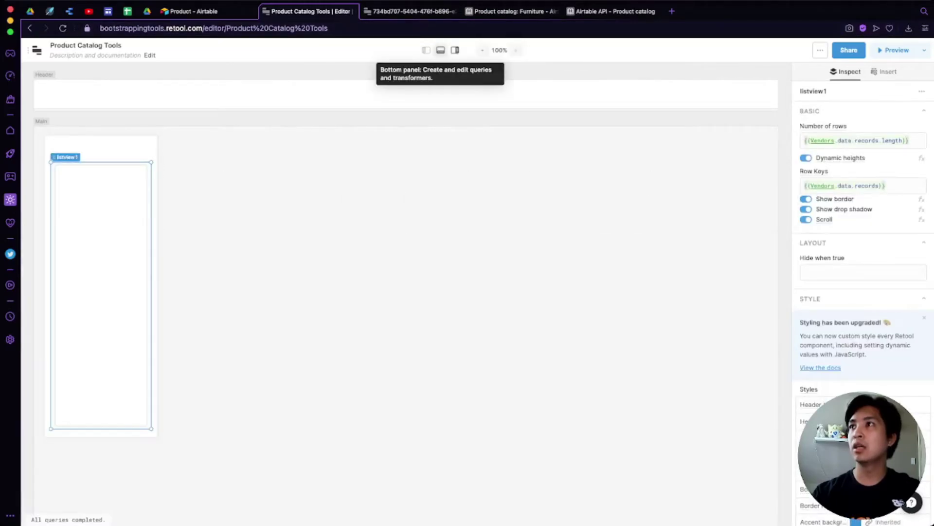
pyautogui.hotkey('ctrl', 'z')
pyautogui.hotkey('ctrl', 'z')
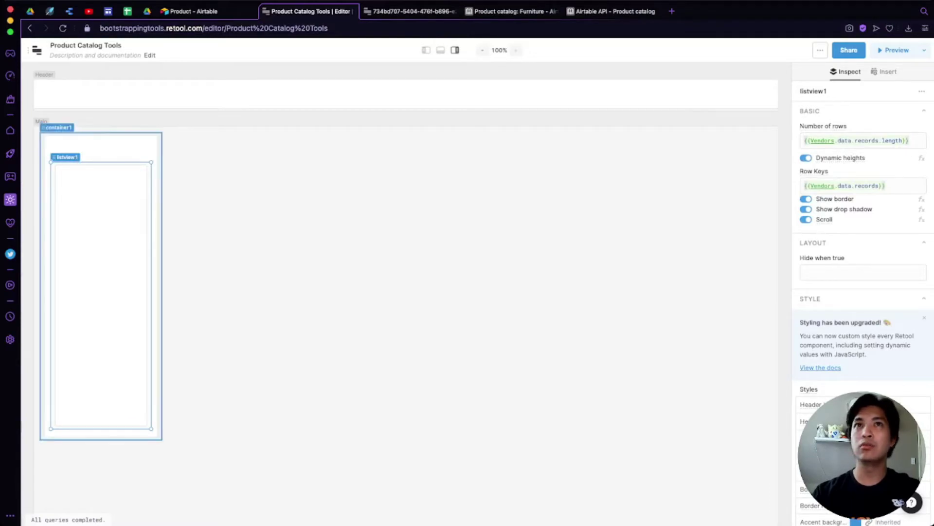
# Place a text input at the top of the container, clear its label and make it taller.
pyautogui.click(884, 71)
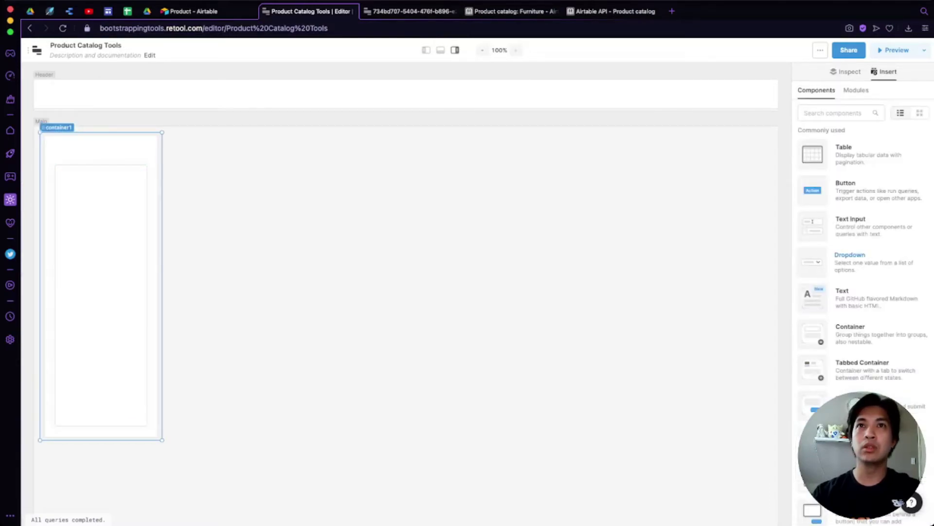
pyautogui.moveTo(811, 224); pyautogui.dragTo(67, 152)
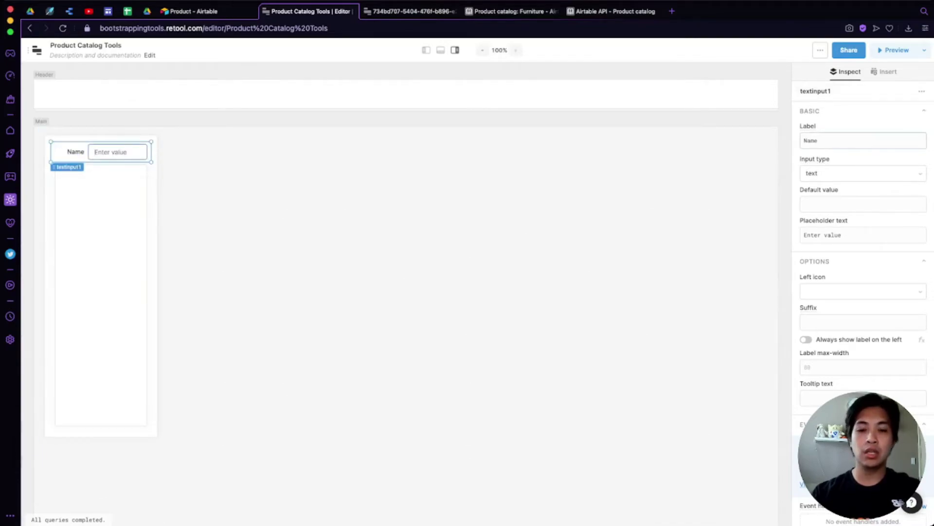
pyautogui.doubleClick(810, 140)
pyautogui.press('BackSpace')
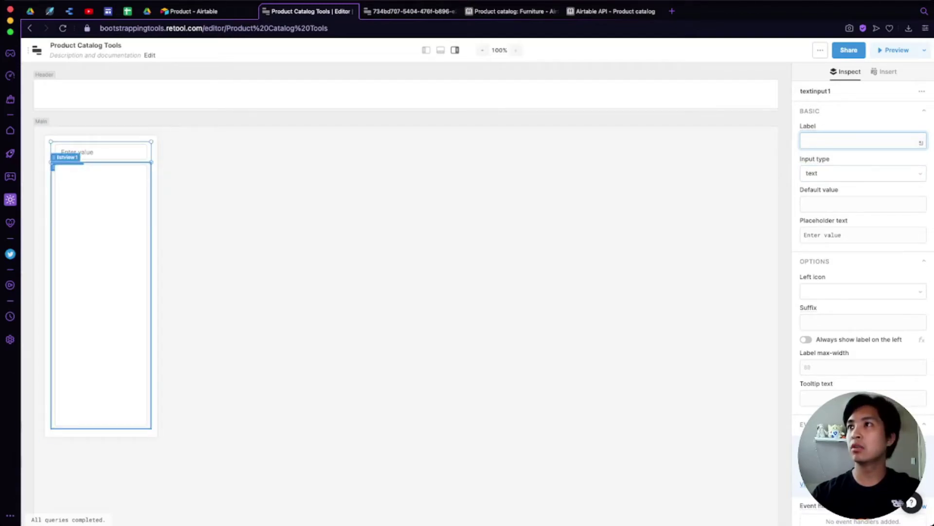
pyautogui.moveTo(100, 162); pyautogui.dragTo(101, 182)
# Label the input 'Vendor Name' and rename the component vendorSearch.
pyautogui.click(921, 143)
pyautogui.write('Vendor Search')
pyautogui.press('BackSpace')
pyautogui.press('BackSpace')
pyautogui.press('BackSpace')
pyautogui.press('BackSpace')
pyautogui.press('BackSpace')
pyautogui.press('BackSpace')
pyautogui.write('Name')
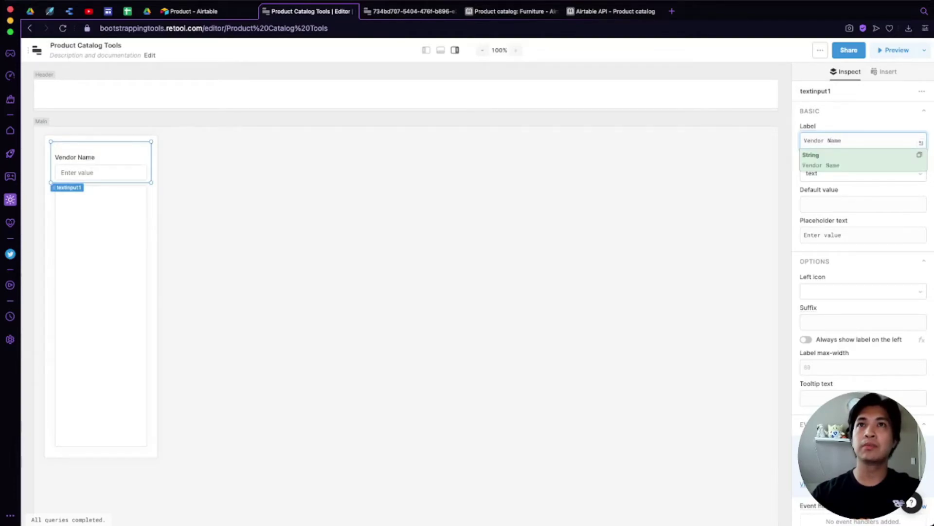
pyautogui.press('Escape')
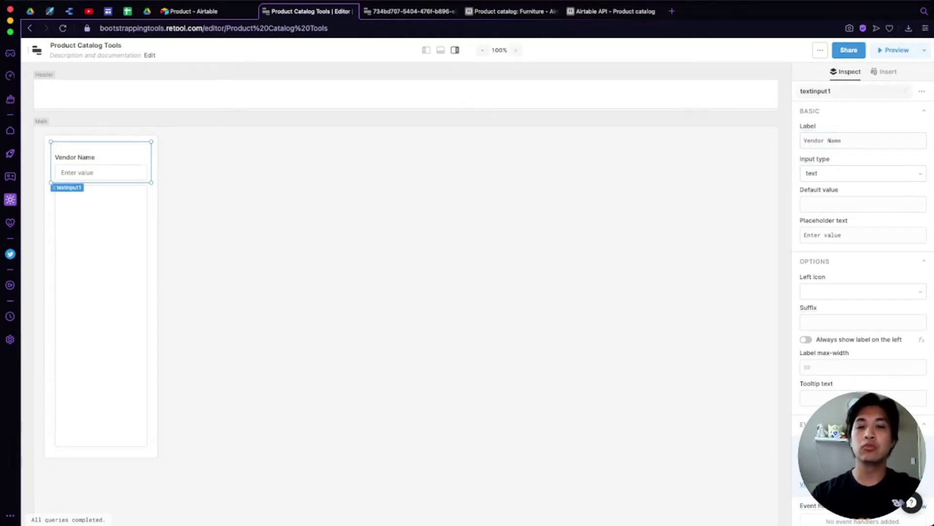
pyautogui.click(816, 91)
pyautogui.write('vendorSearch')
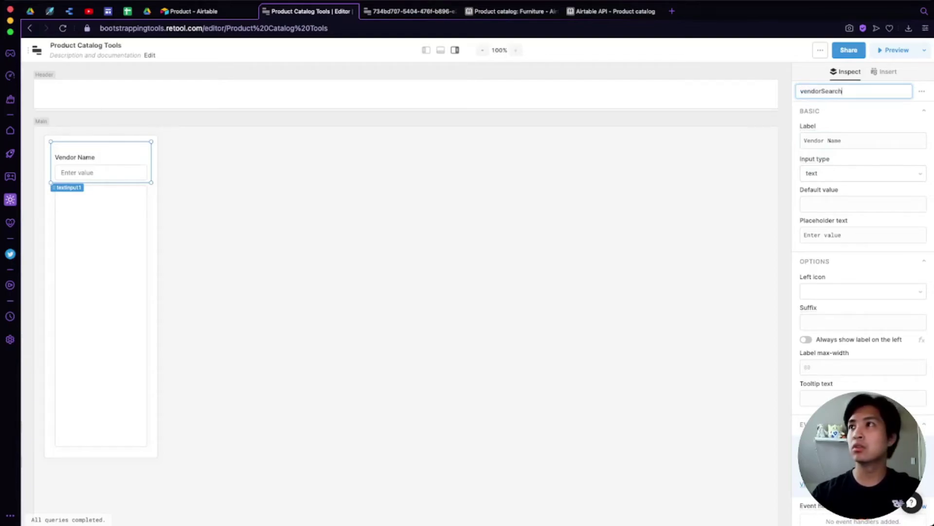
pyautogui.press('Return')
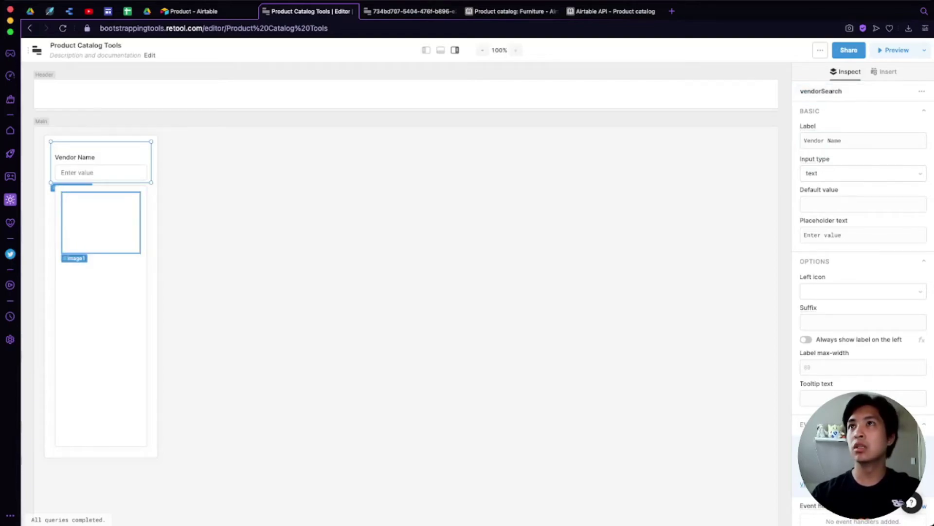
# Re-run the Vendors query, then switch to the Airtable Furniture table.
pyautogui.click(440, 50)
pyautogui.click(748, 254)
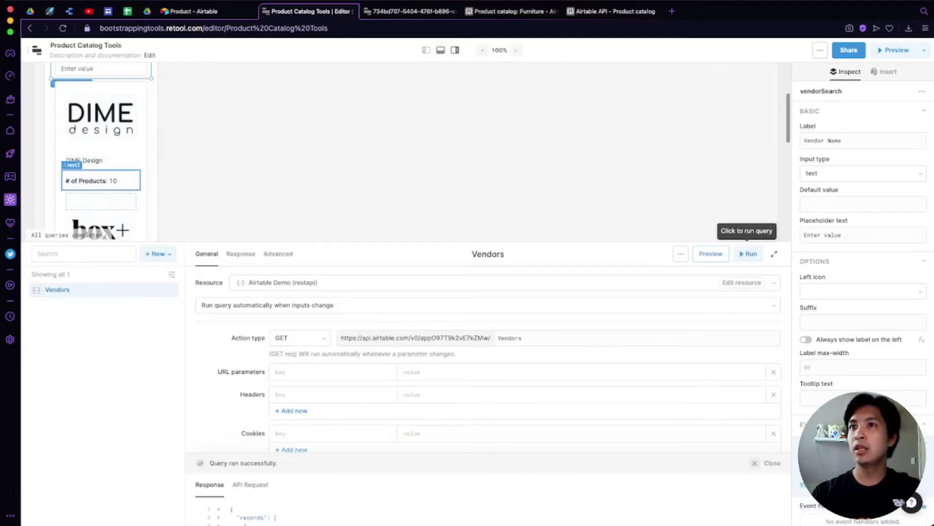
pyautogui.click(522, 338)
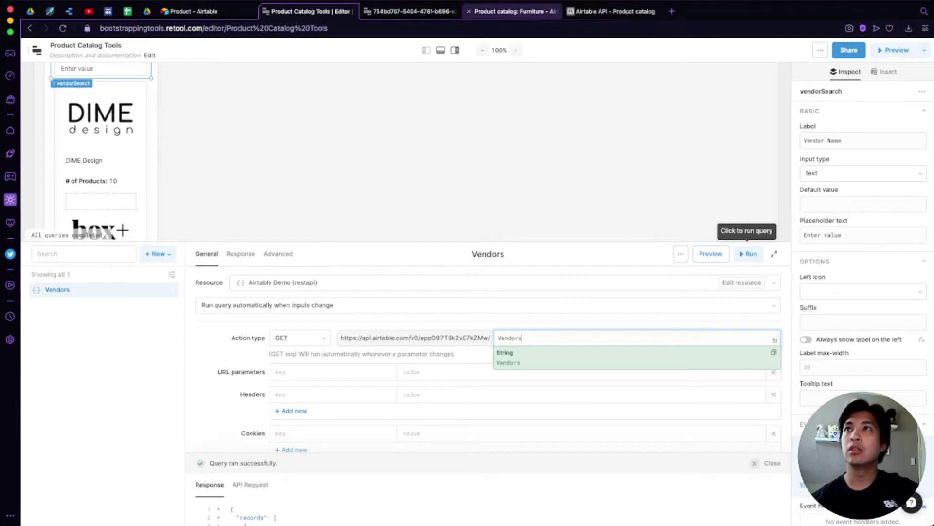
pyautogui.click(514, 11)
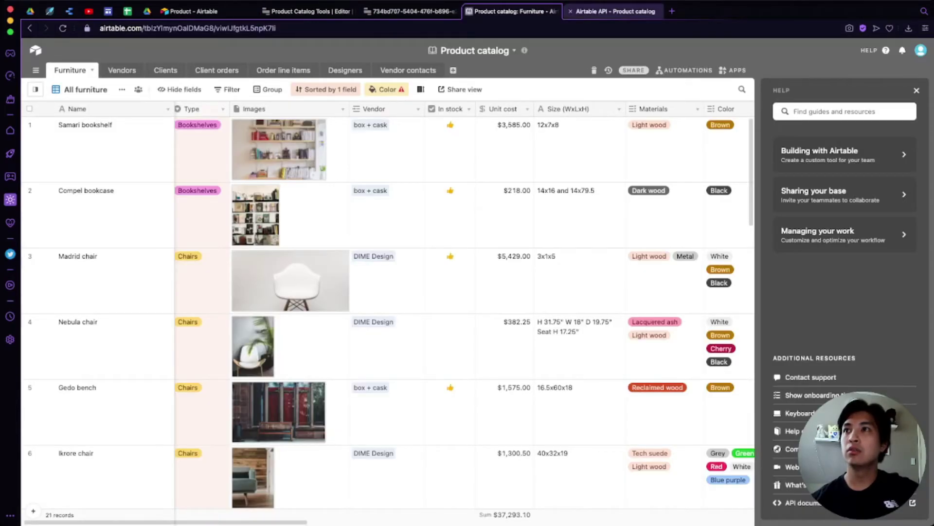
# Go to the List Furniture records API docs and open the formula field reference.
pyautogui.click(614, 11)
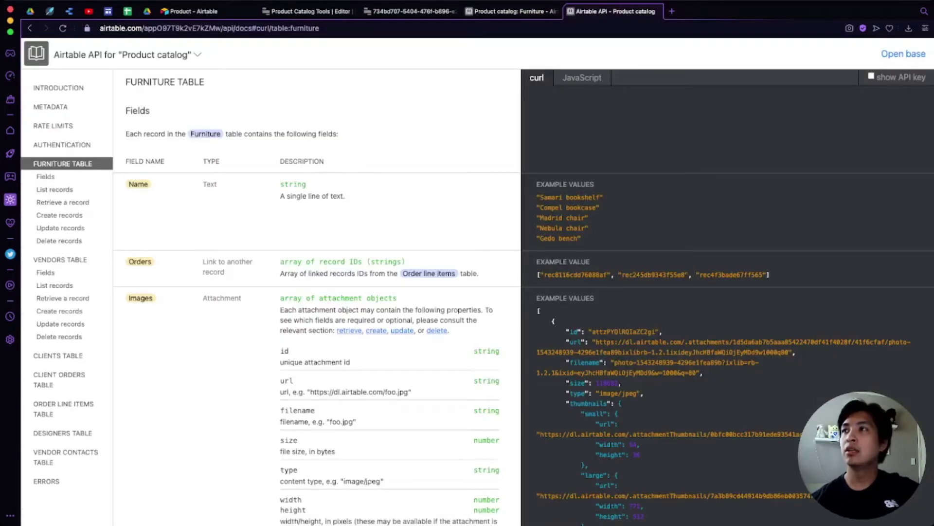
pyautogui.click(54, 189)
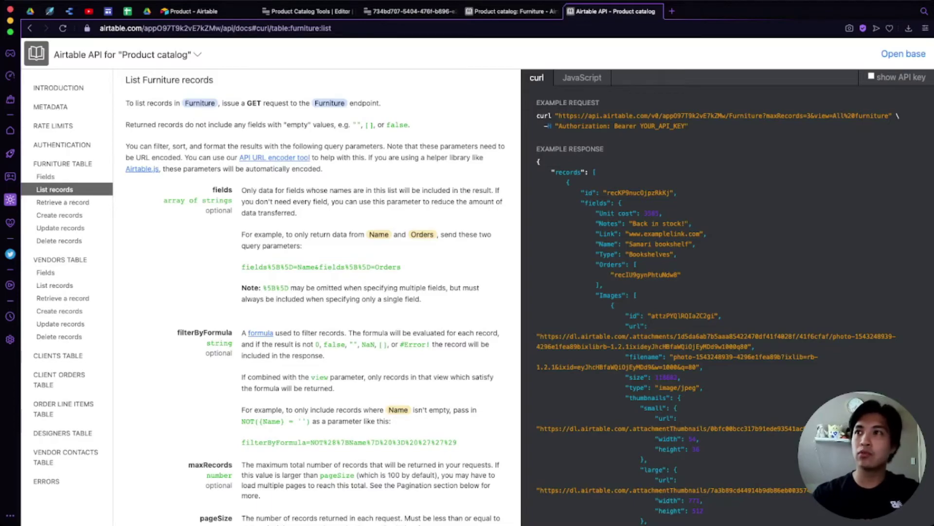
pyautogui.keyDown('super'); pyautogui.click(261, 333); pyautogui.keyUp('super')
pyautogui.click(713, 11)
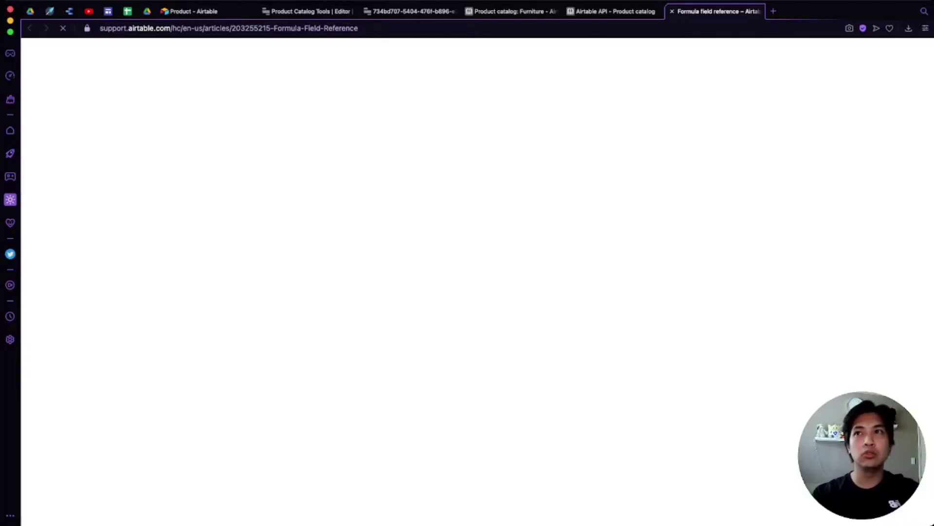
# Find the SEARCH( function entry in the formula reference and read its description.
pyautogui.scroll(-1, 487, 282)
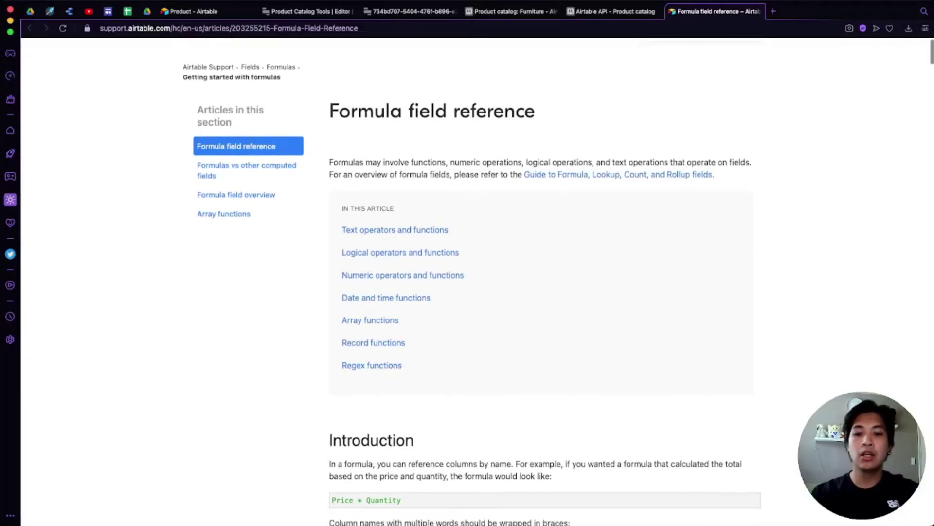
pyautogui.press('super+f')
pyautogui.write('search(')
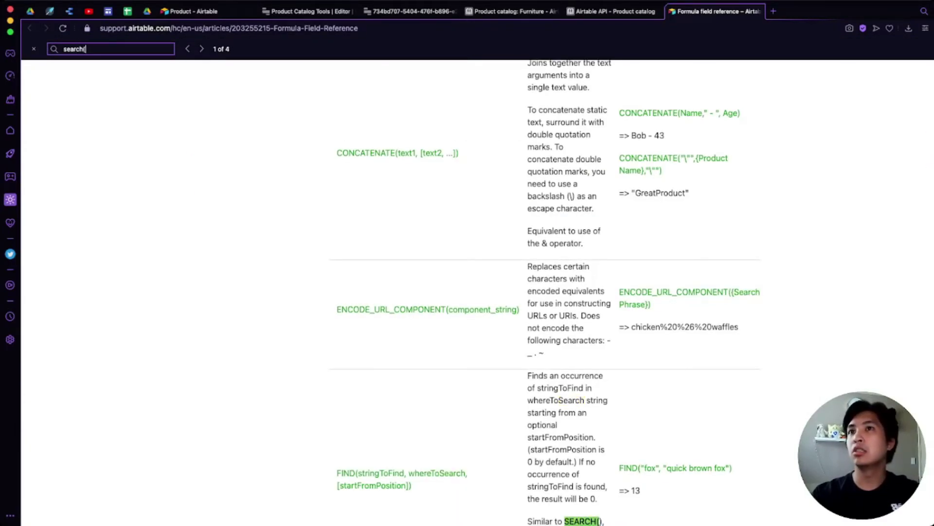
pyautogui.press('Return')
pyautogui.press('Return')
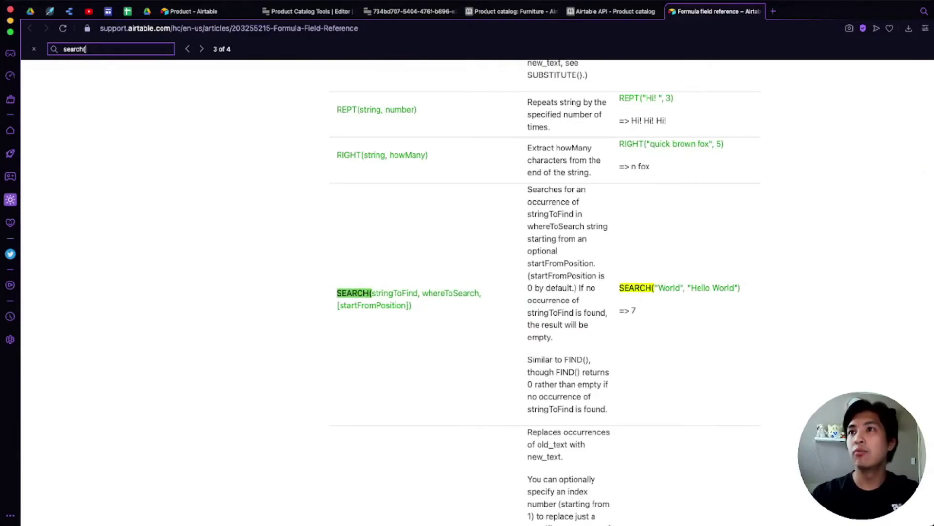
pyautogui.moveTo(528, 63); pyautogui.dragTo(412, 305)
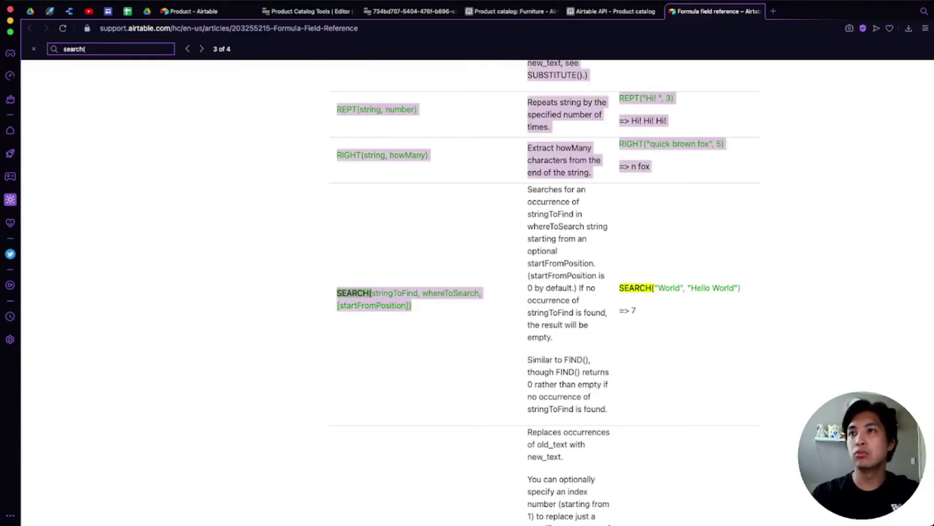
pyautogui.click(412, 306)
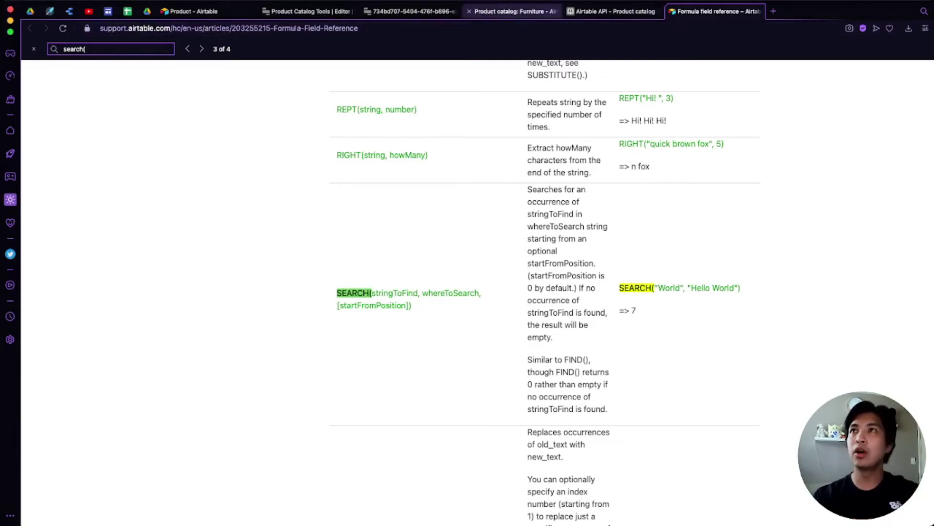
# Return to the API docs and select the filterByFormula parameter name.
pyautogui.click(307, 10)
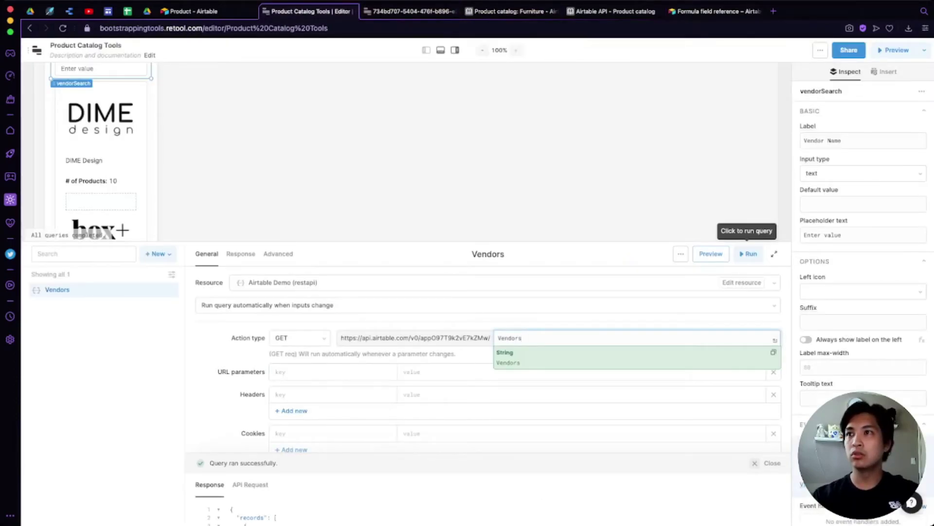
pyautogui.click(333, 372)
pyautogui.click(714, 11)
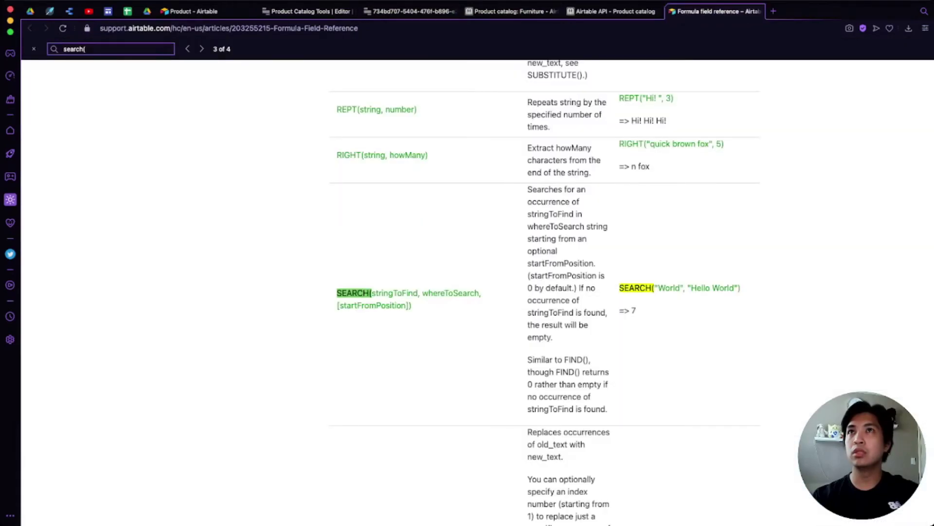
pyautogui.click(615, 11)
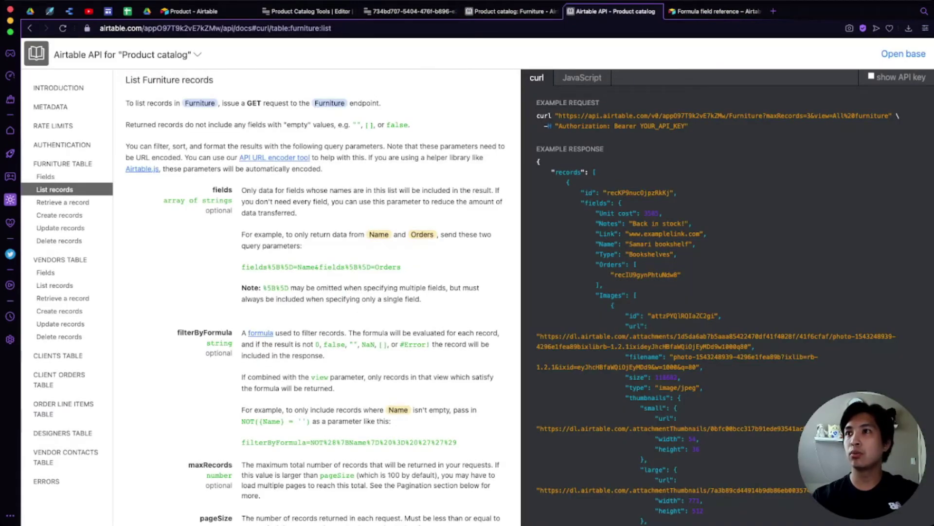
pyautogui.doubleClick(204, 333)
pyautogui.press('super+c')
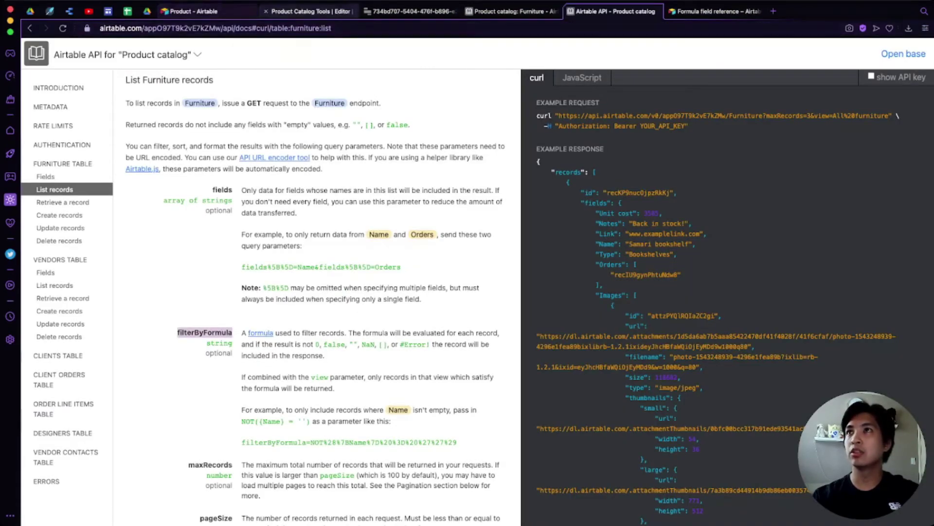
# Add URL parameter filterByFormula = SEARCH({{vendorSearch.value}},{Name}) and preview the Vendors query.
pyautogui.click(301, 11)
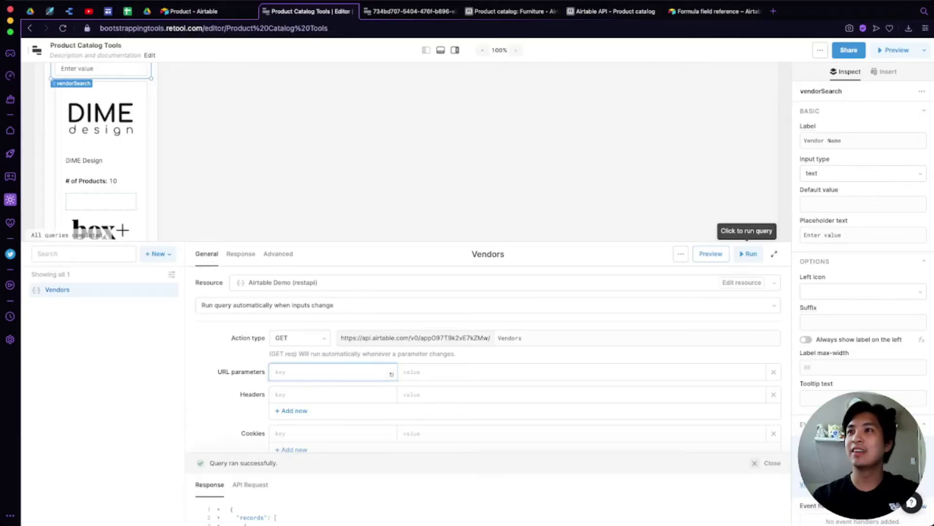
pyautogui.press('super+v')
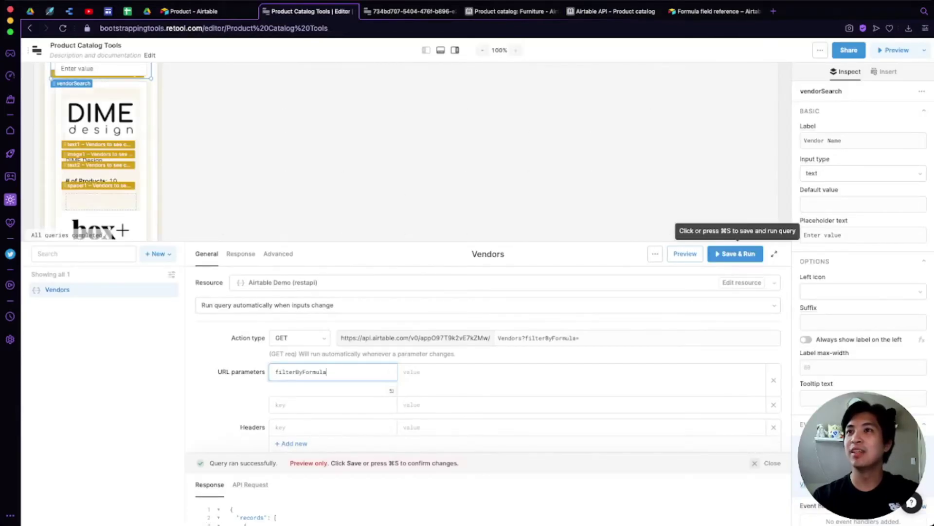
pyautogui.press('Tab')
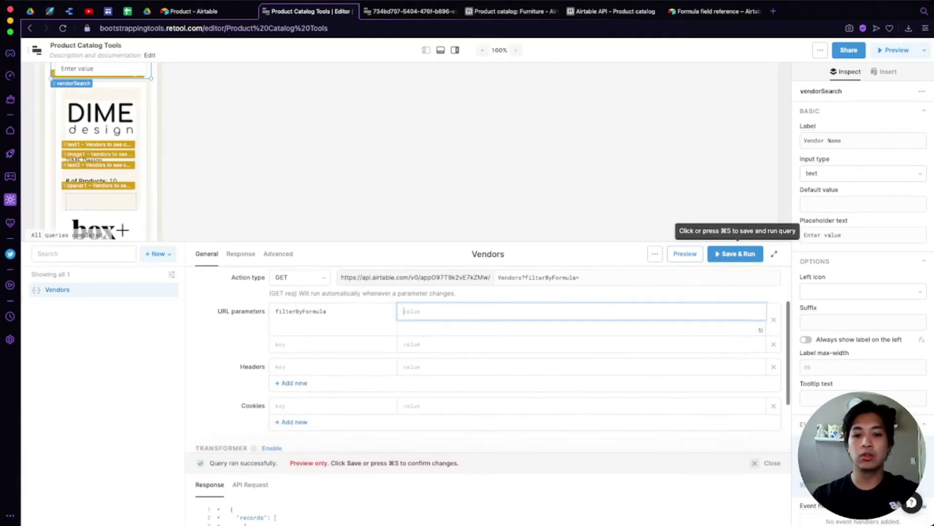
pyautogui.write('SEAR')
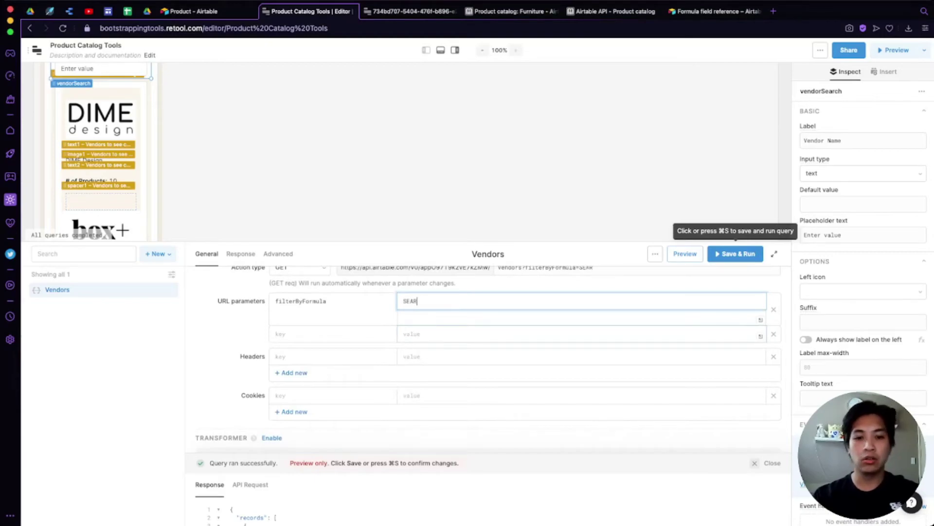
pyautogui.write('CH()')
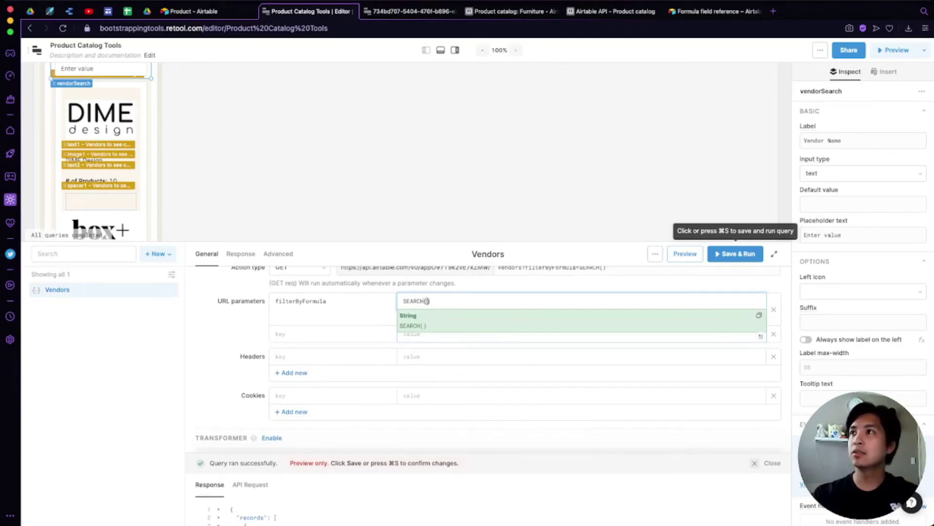
pyautogui.scroll(1, 101, 152)
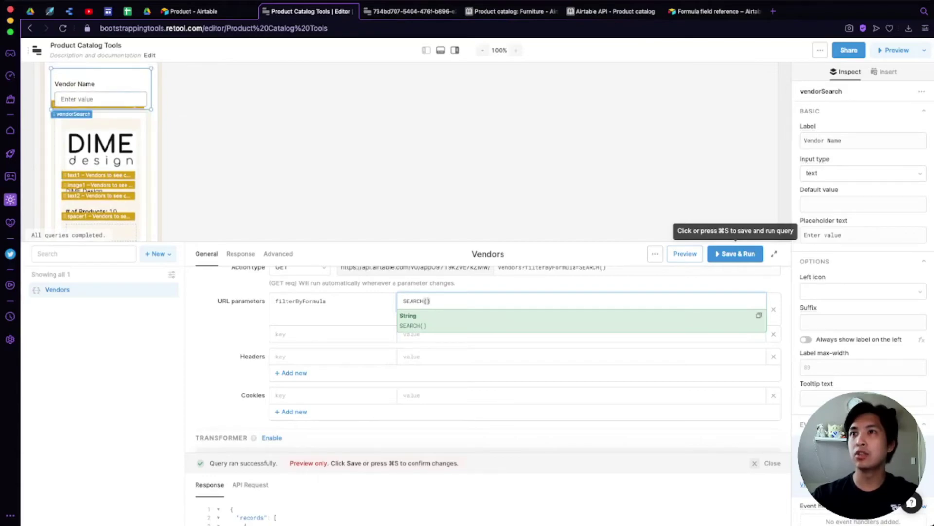
pyautogui.write('{{')
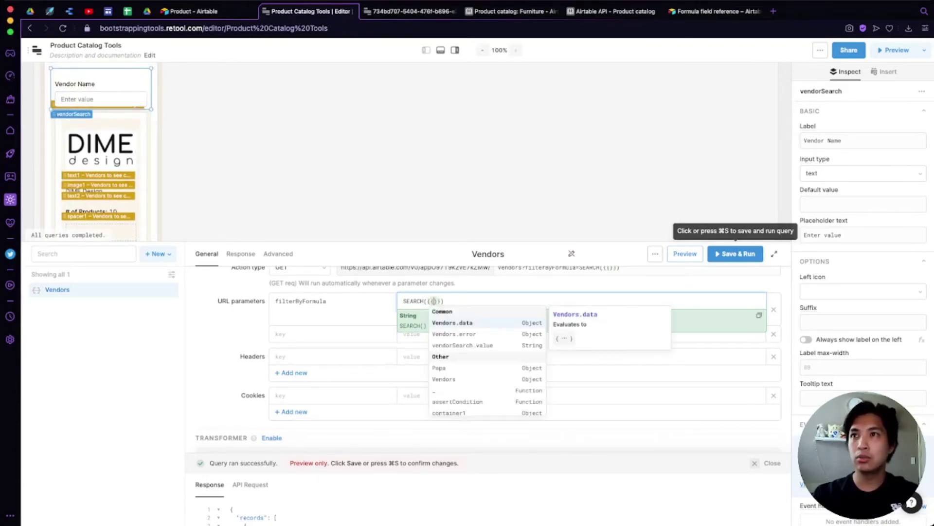
pyautogui.press('Down')
pyautogui.press('Down')
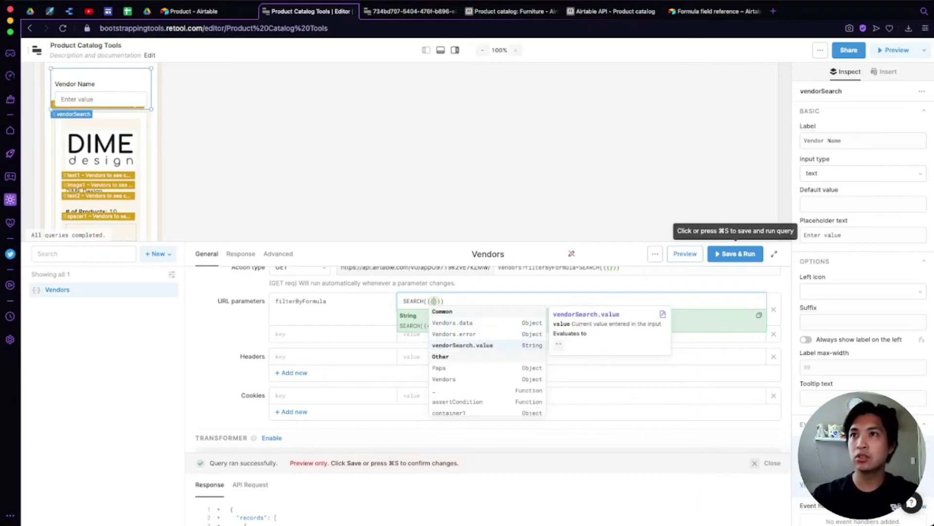
pyautogui.press('Return')
pyautogui.press('Right')
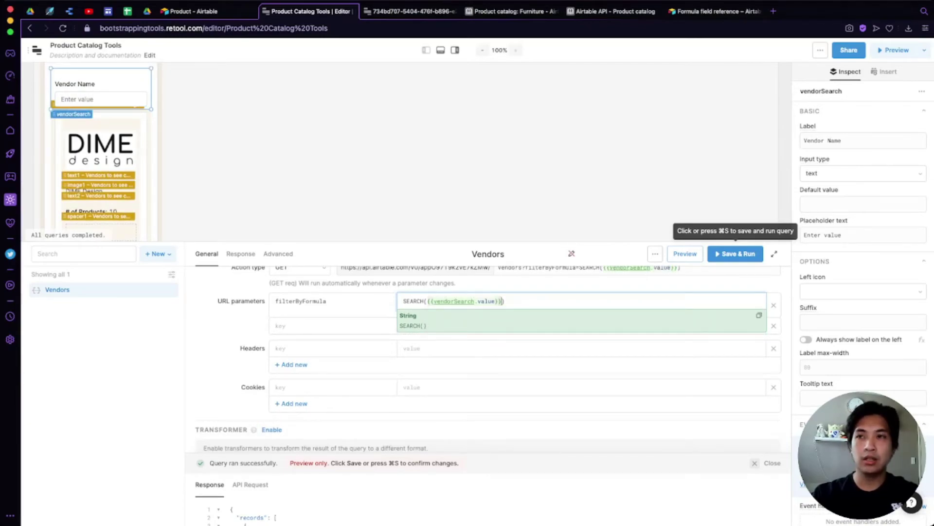
pyautogui.press('Right')
pyautogui.write(',')
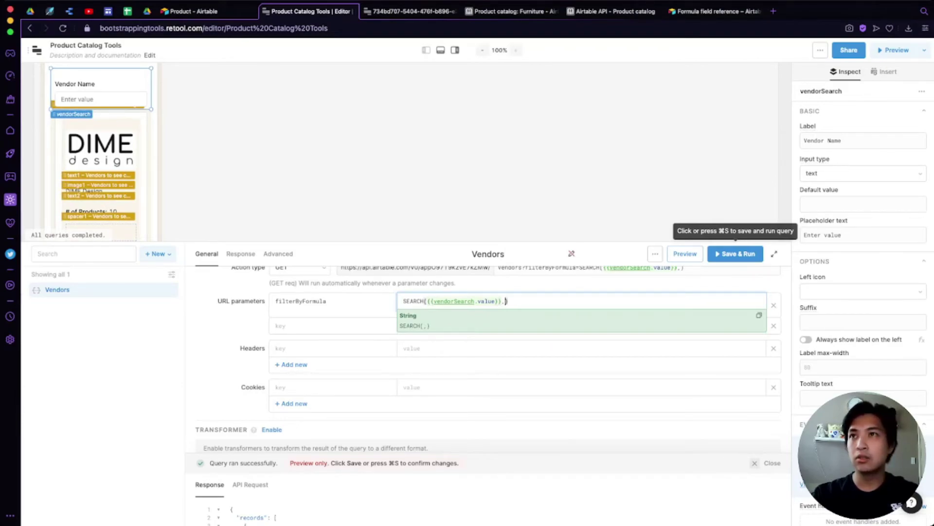
pyautogui.write('{')
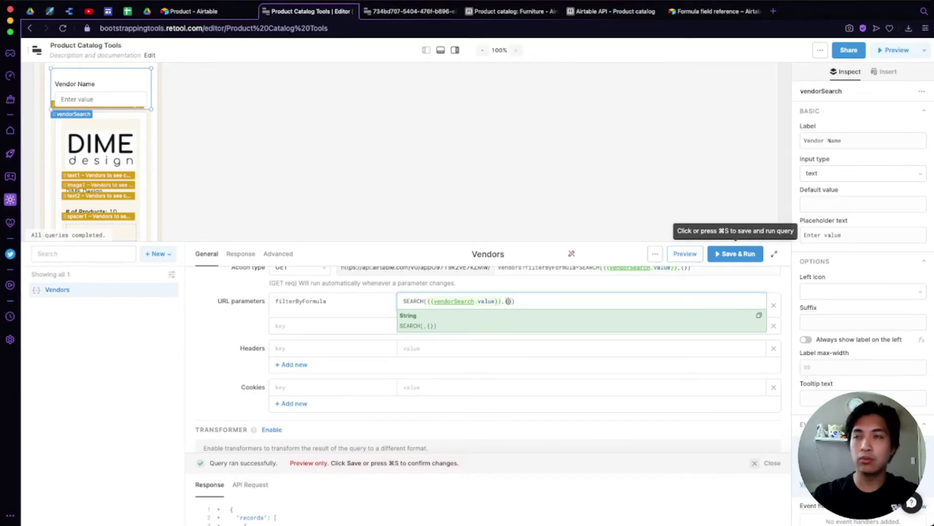
pyautogui.write('Name')
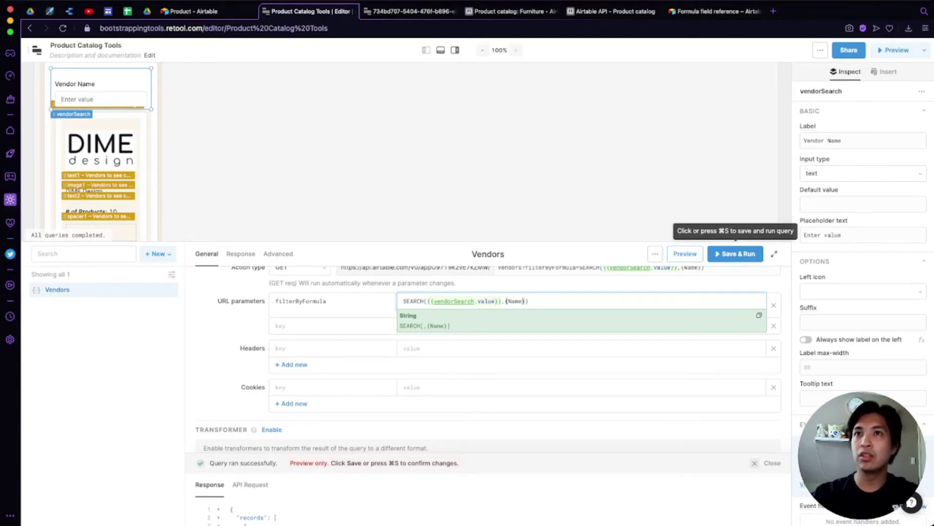
pyautogui.click(687, 254)
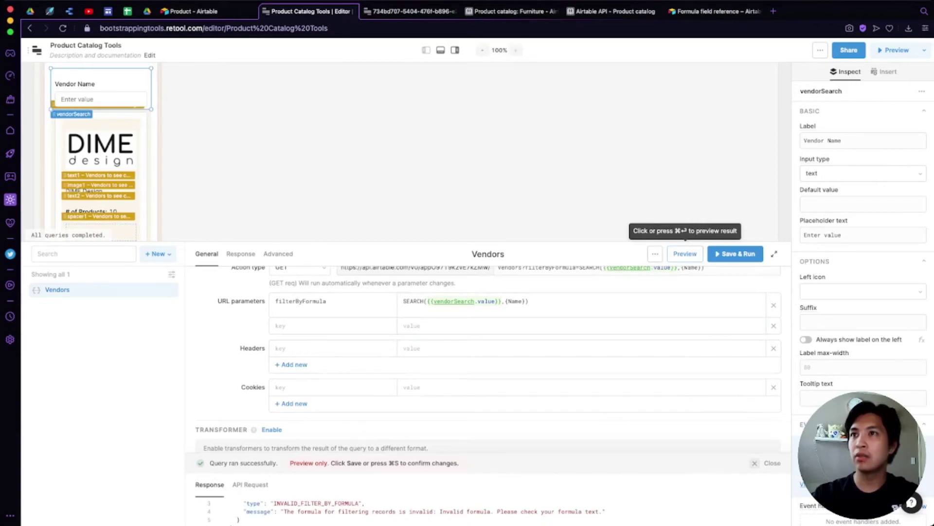
# Wrap {{vendorSearch.value}} in double quotes inside the SEARCH filterByFormula.
pyautogui.click(428, 301)
pyautogui.write('"')
pyautogui.press('Delete')
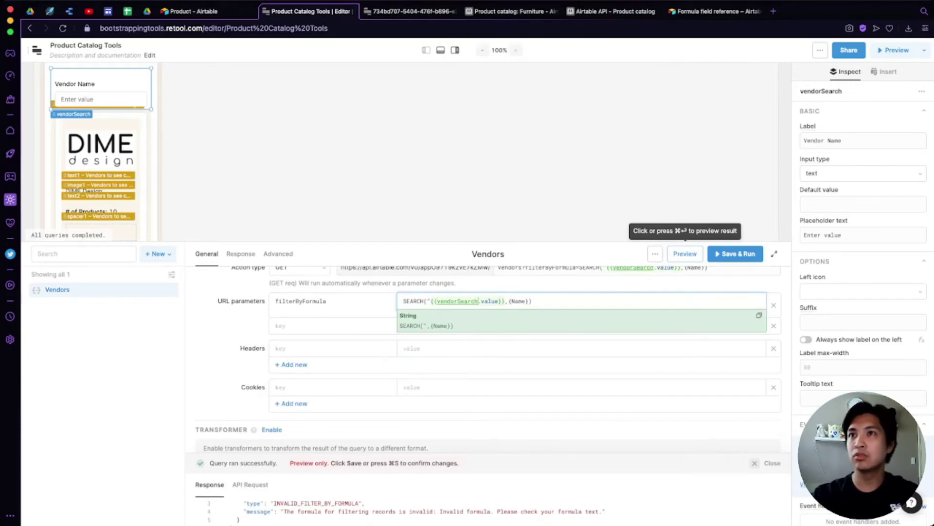
pyautogui.click(506, 300)
pyautogui.write('"')
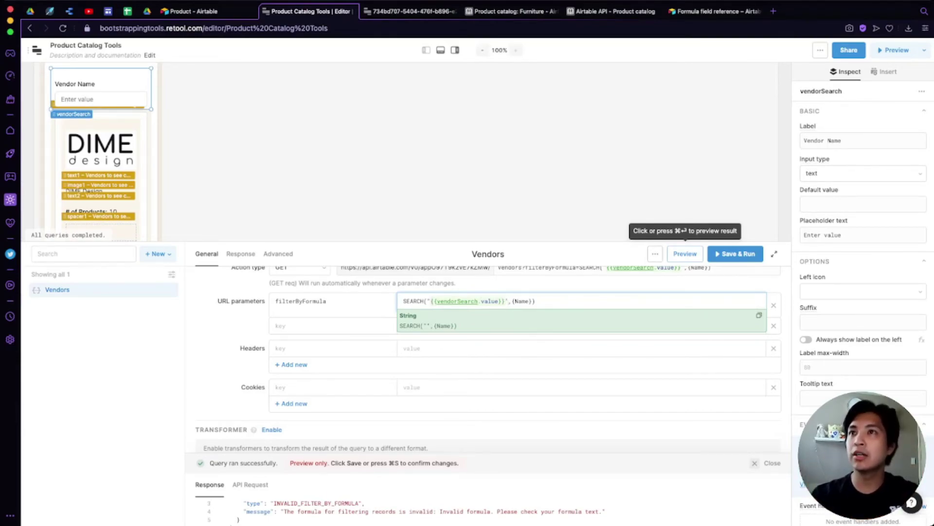
# Preview the Vendors query's records, then enter 'dim' in the Vendor Name search box.
pyautogui.click(685, 254)
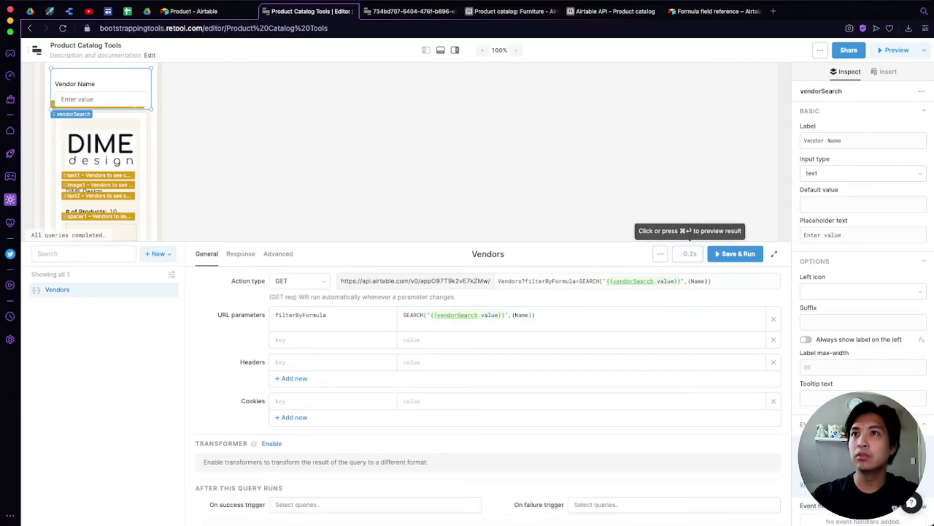
pyautogui.scroll(-2, 292, 514)
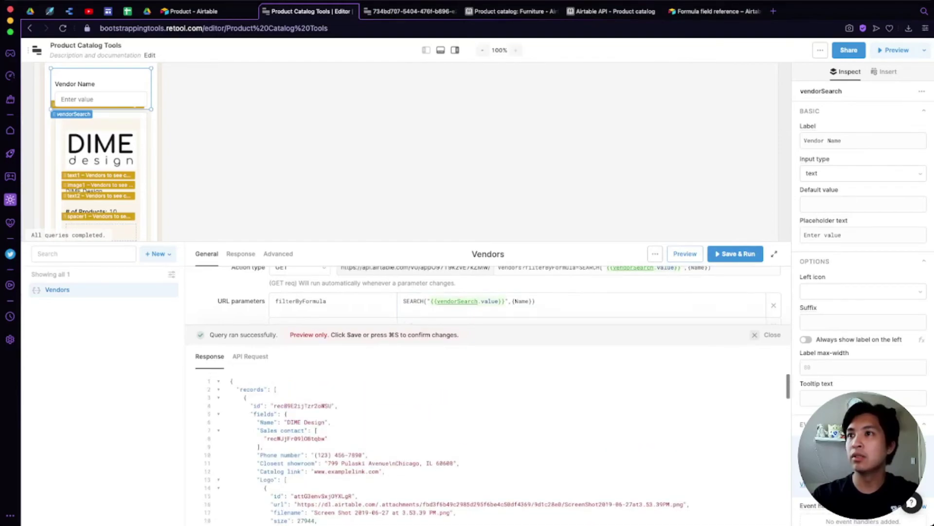
pyautogui.scroll(-10, 486, 448)
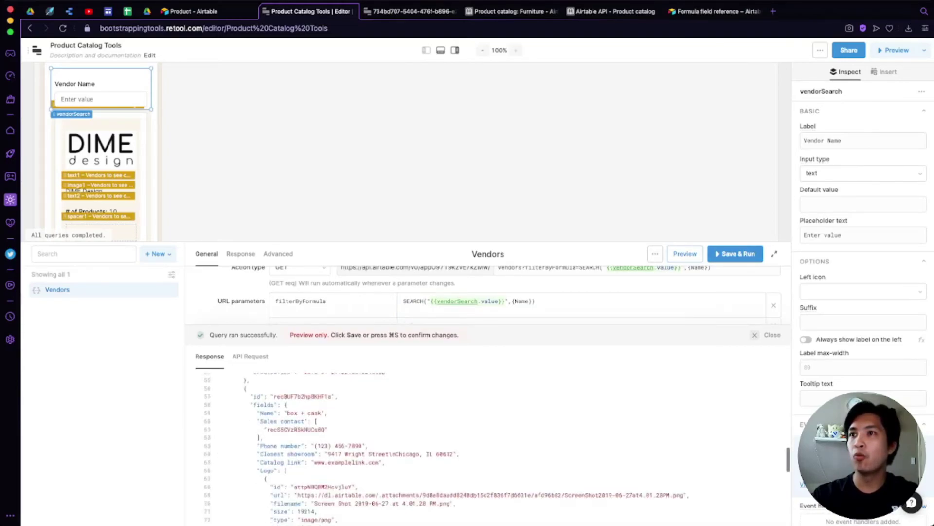
pyautogui.scroll(10, 487, 447)
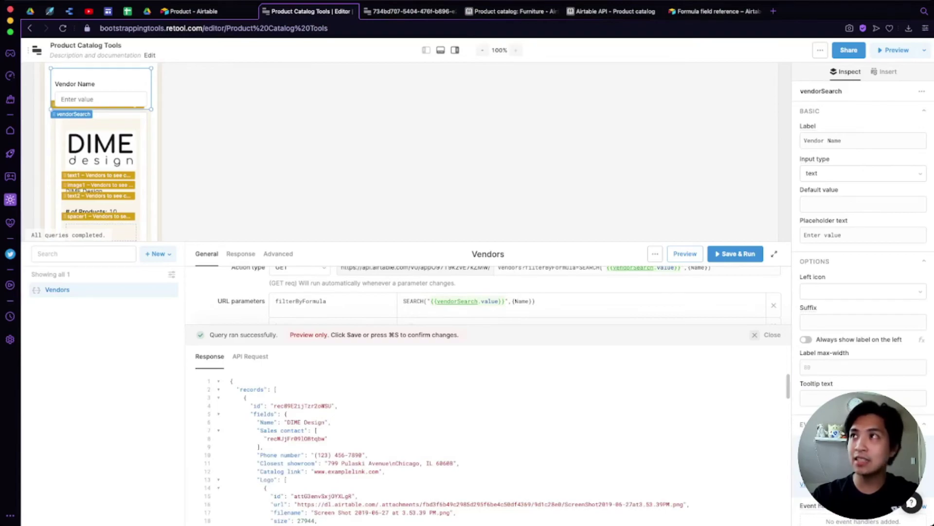
pyautogui.click(100, 99)
pyautogui.write('dime')
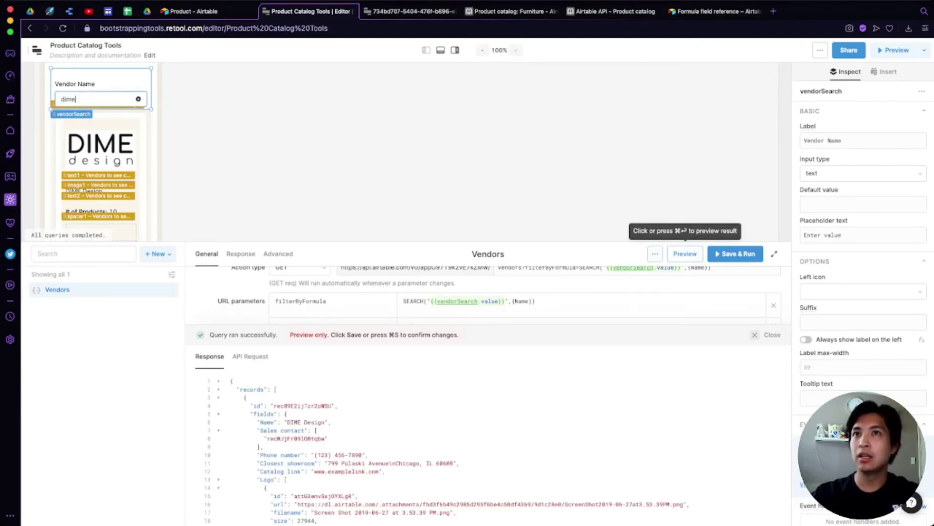
# Save and run the Vendors query, then preview its empty result for 'dime'.
pyautogui.click(725, 253)
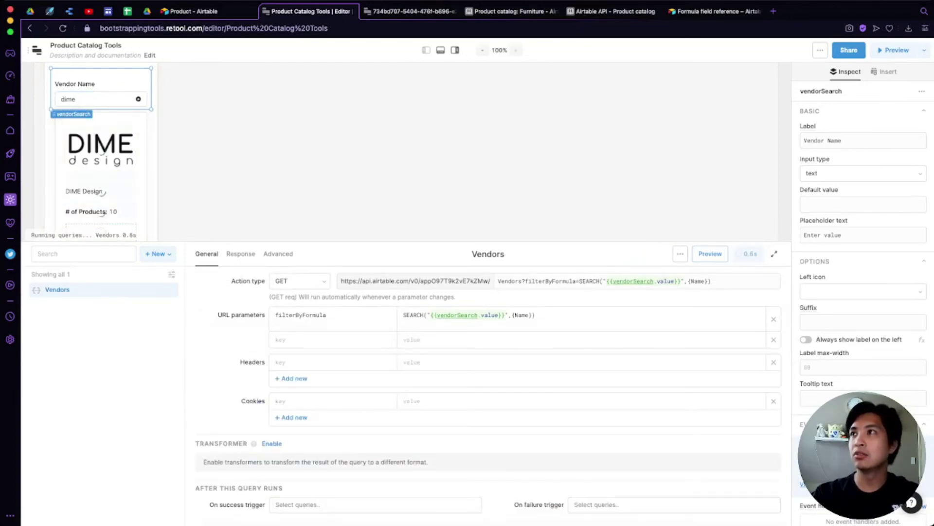
pyautogui.click(711, 254)
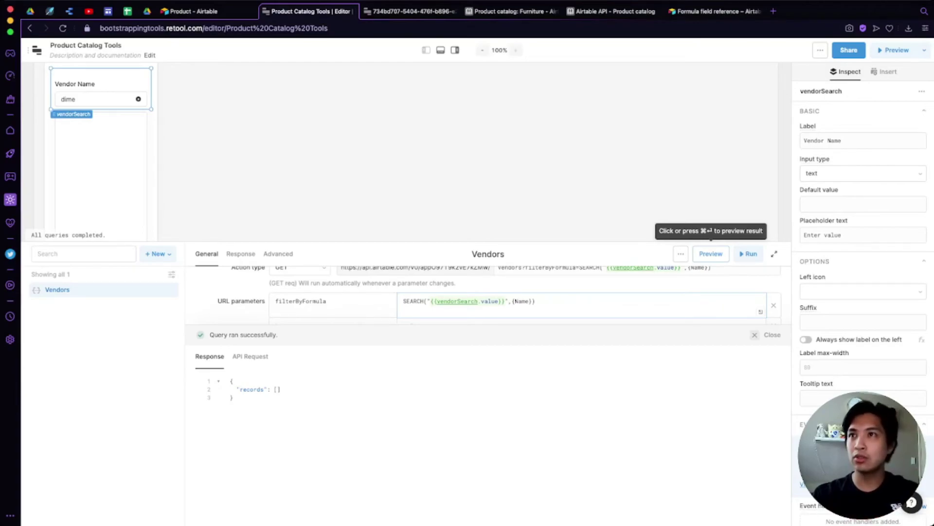
pyautogui.click(427, 301)
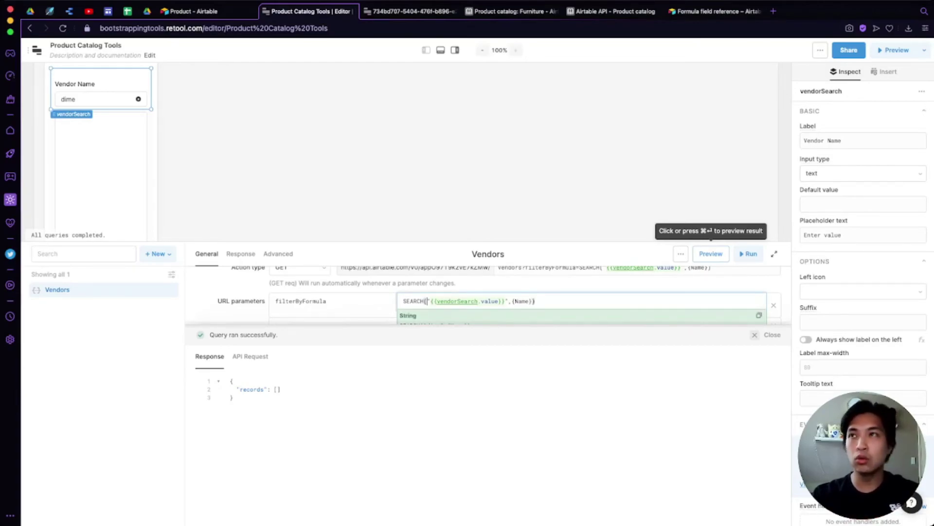
# Change the filter to SEARCH(LOWER("{{vendorSearch.value}}"),LOWER({Name})), preview, and save and run it.
pyautogui.write('LOWER(')
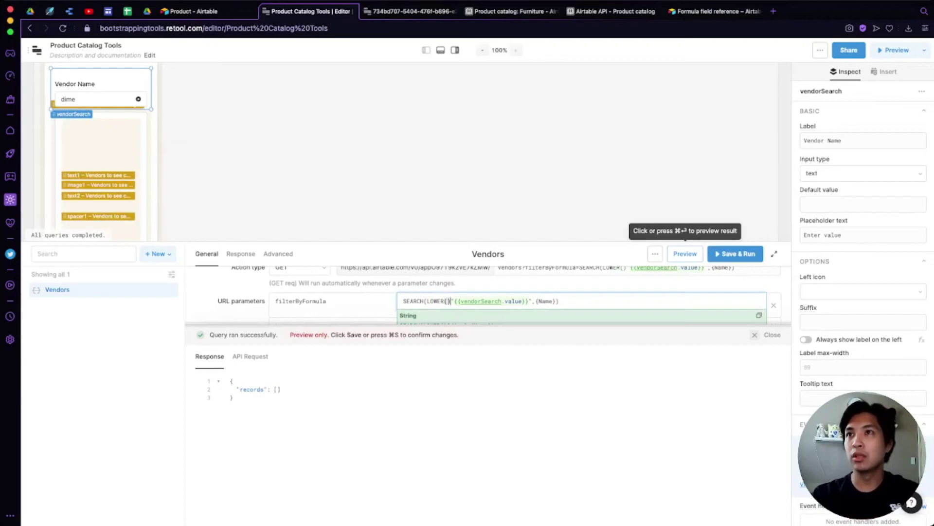
pyautogui.press('Delete')
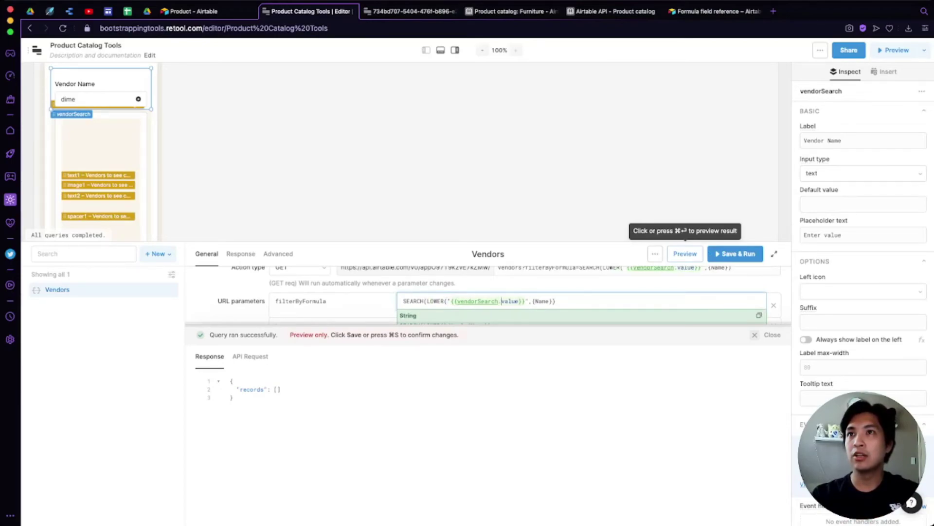
pyautogui.press('Right')
pyautogui.write('),')
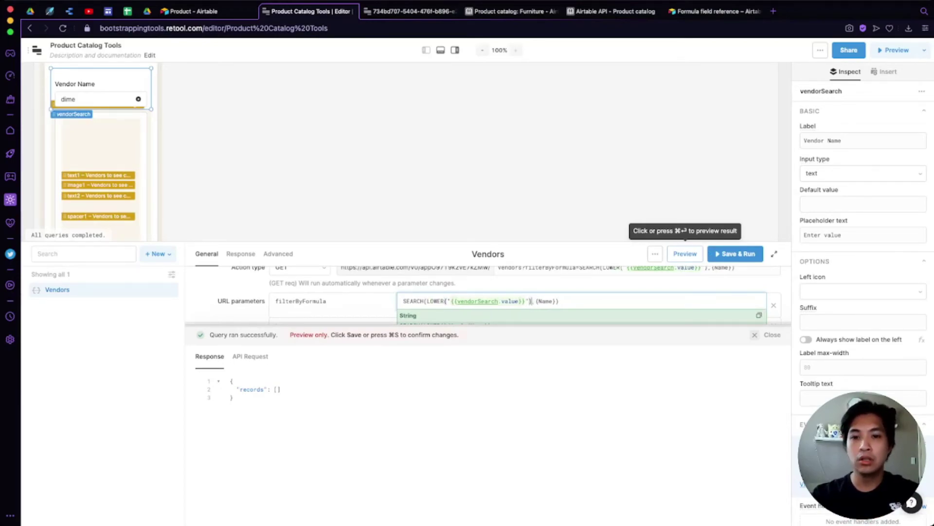
pyautogui.write('LOWER(')
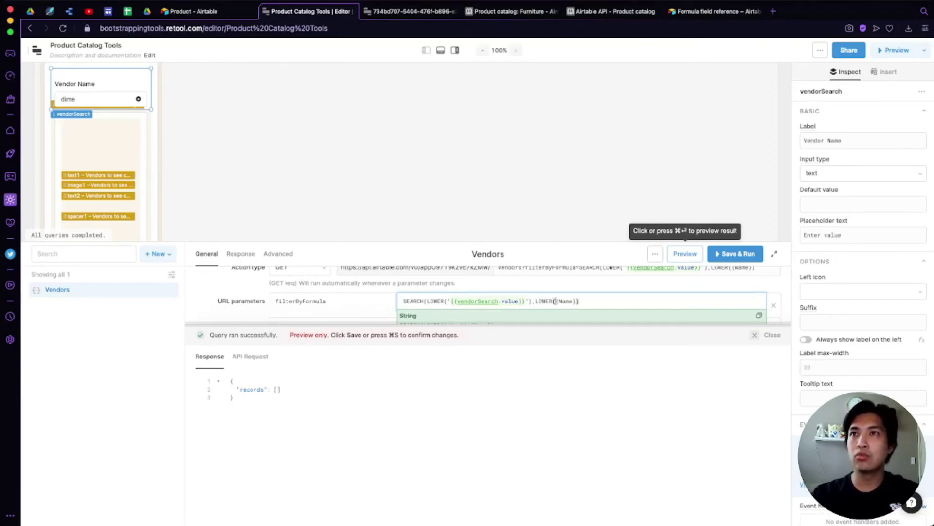
pyautogui.press('End')
pyautogui.write(')')
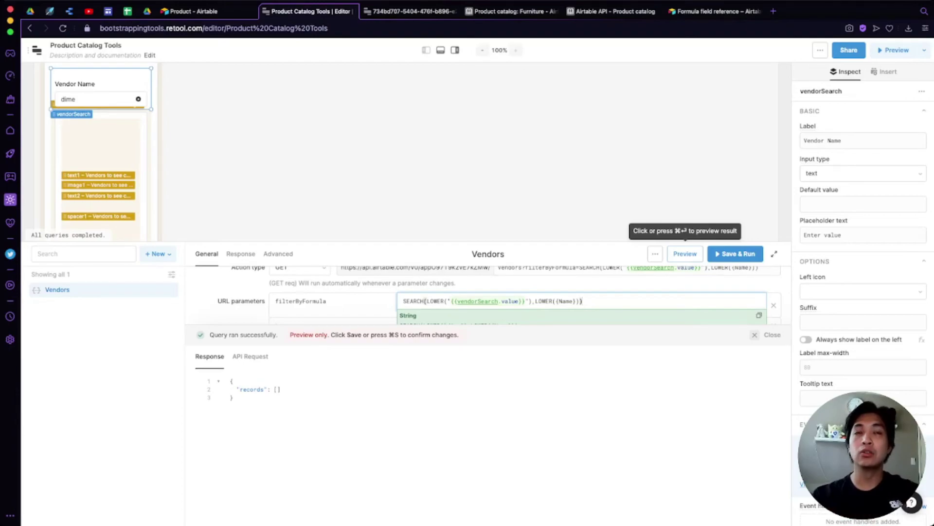
pyautogui.press('super+Return')
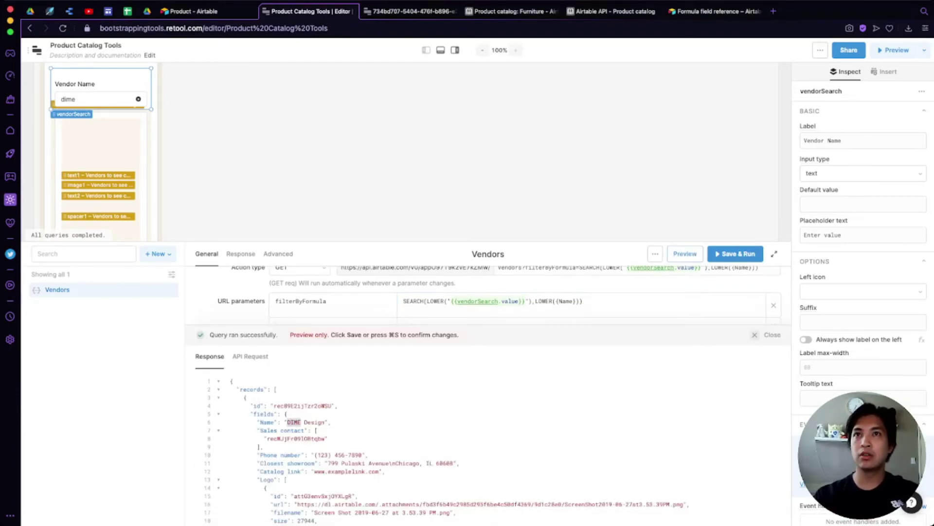
pyautogui.click(739, 253)
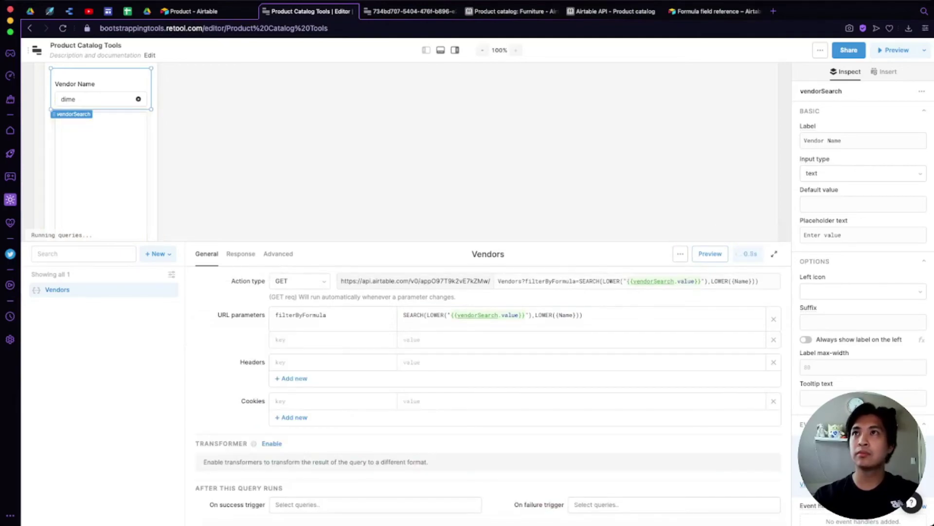
pyautogui.click(441, 50)
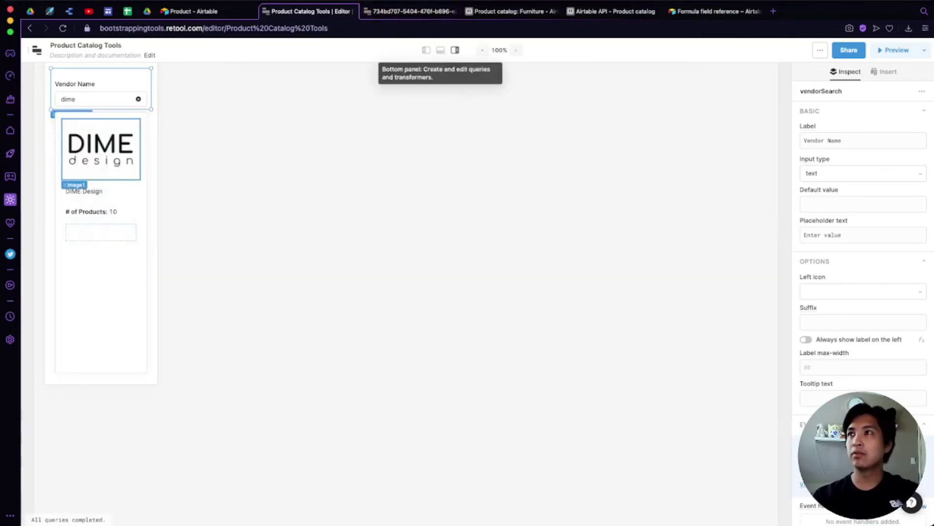
# Clear the Vendor Name search and test it with 'cask', then uppercase 'CASK'.
pyautogui.click(78, 98)
pyautogui.press('super+a')
pyautogui.press('BackSpace')
pyautogui.click(219, 170)
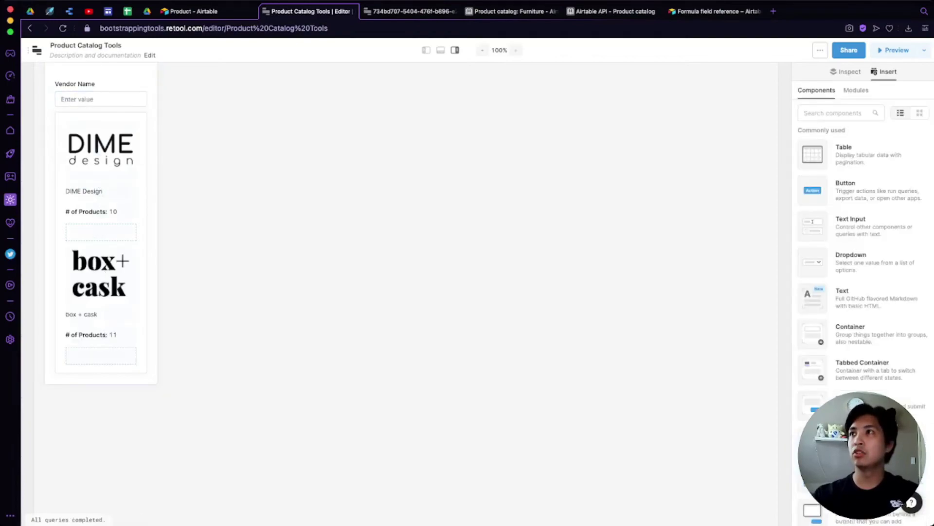
pyautogui.click(61, 99)
pyautogui.write('cask')
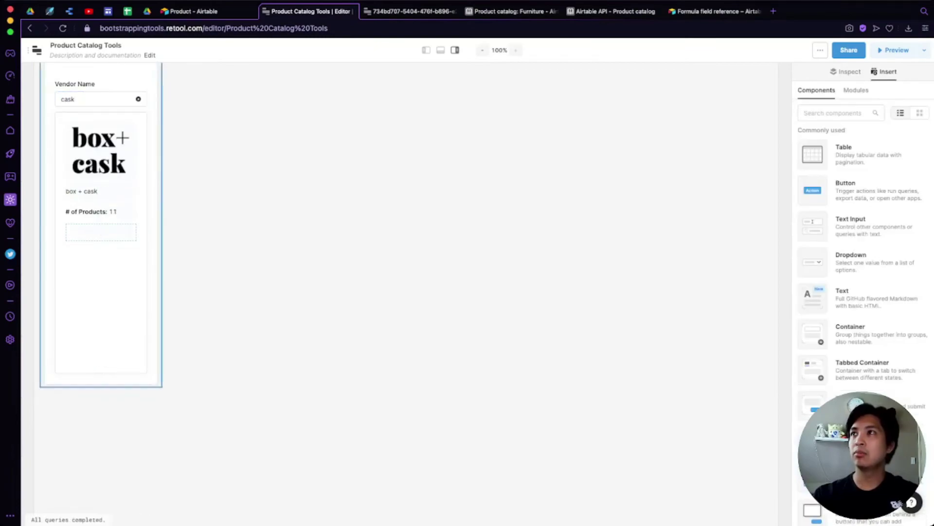
pyautogui.doubleClick(68, 99)
pyautogui.write('CASK')
pyautogui.click(106, 148)
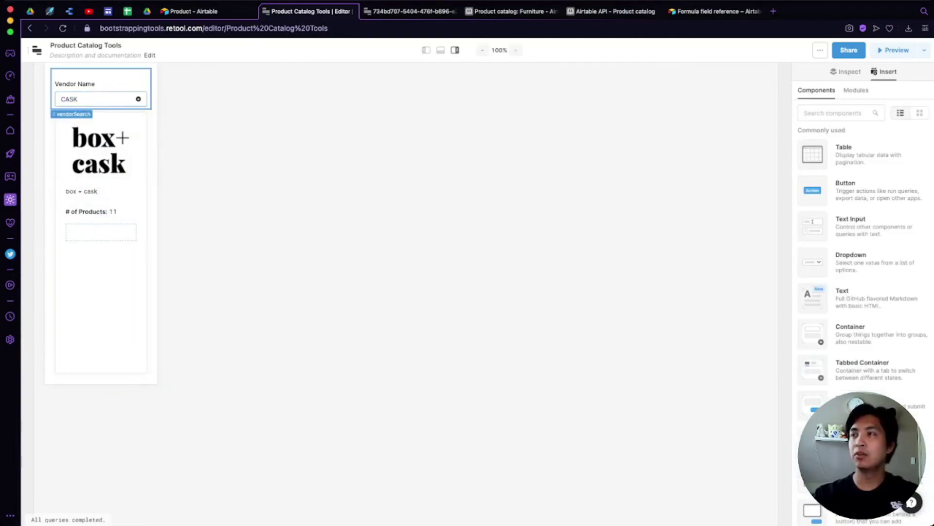
# Test the search with 'DIm', clear it, and open the app in preview.
pyautogui.doubleClick(74, 99)
pyautogui.press('BackSpace')
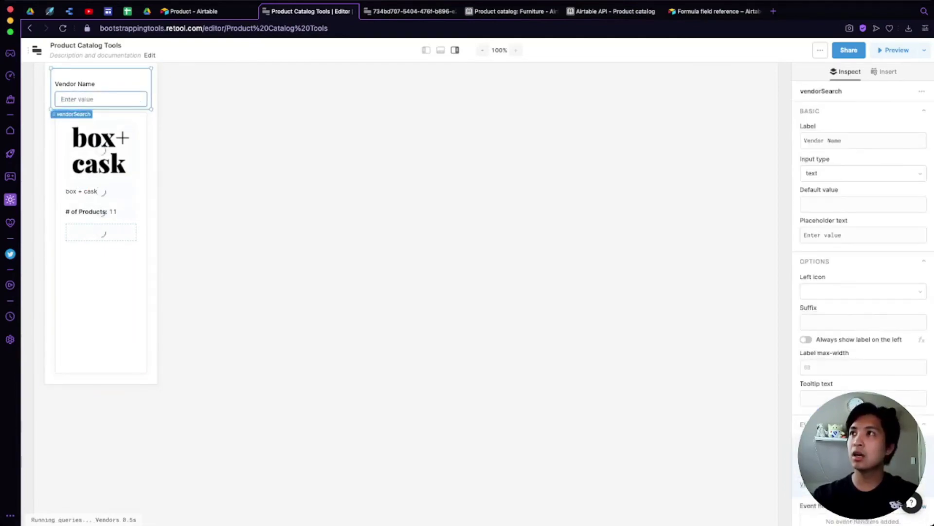
pyautogui.write('DIm')
pyautogui.press('super+a')
pyautogui.press('BackSpace')
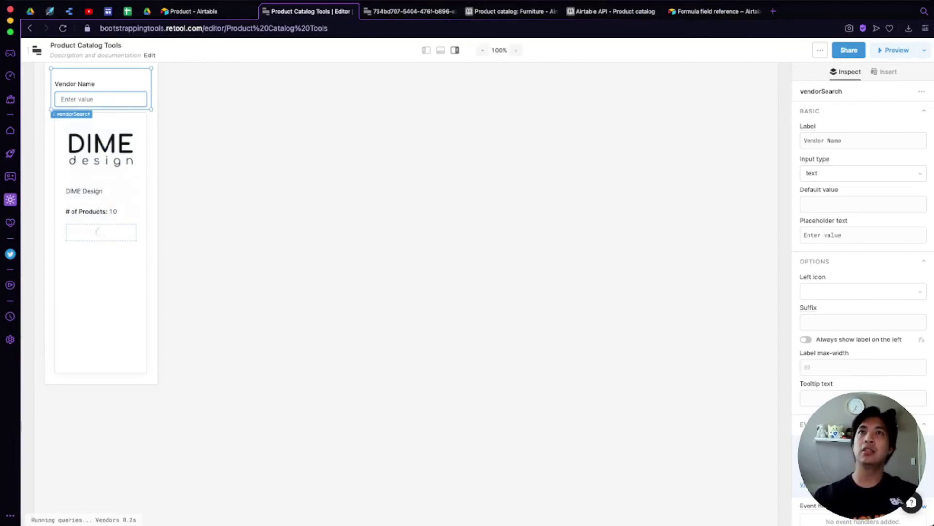
pyautogui.press('Escape')
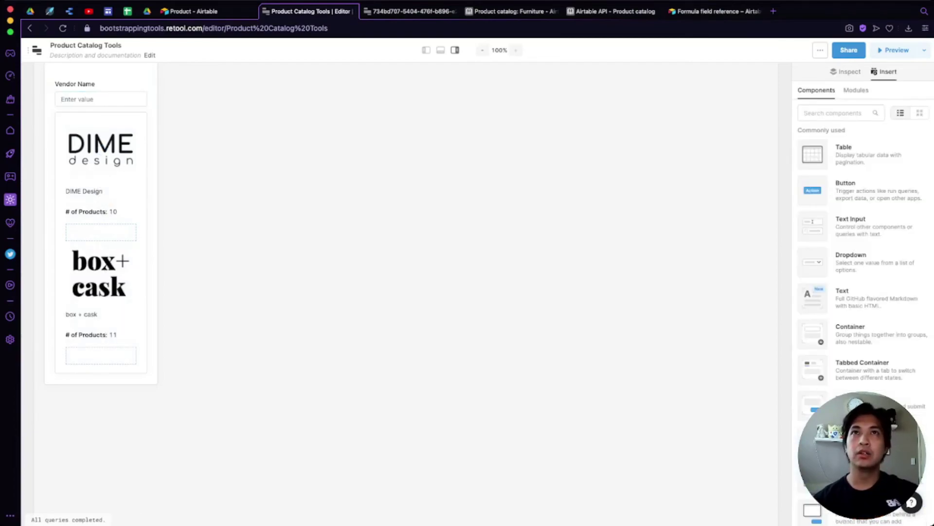
pyautogui.click(894, 50)
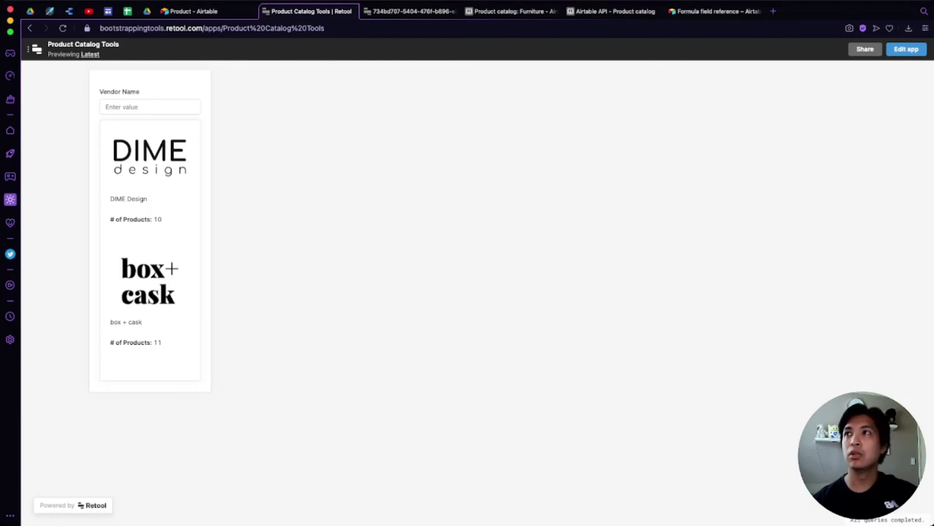
# Click into the preview's Vendor Name box, then return to the app editor.
pyautogui.click(150, 107)
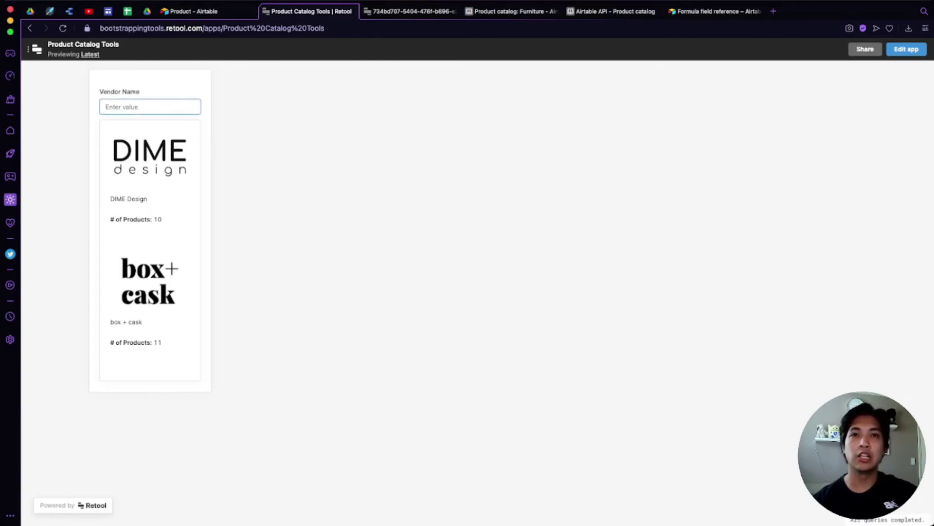
pyautogui.click(906, 49)
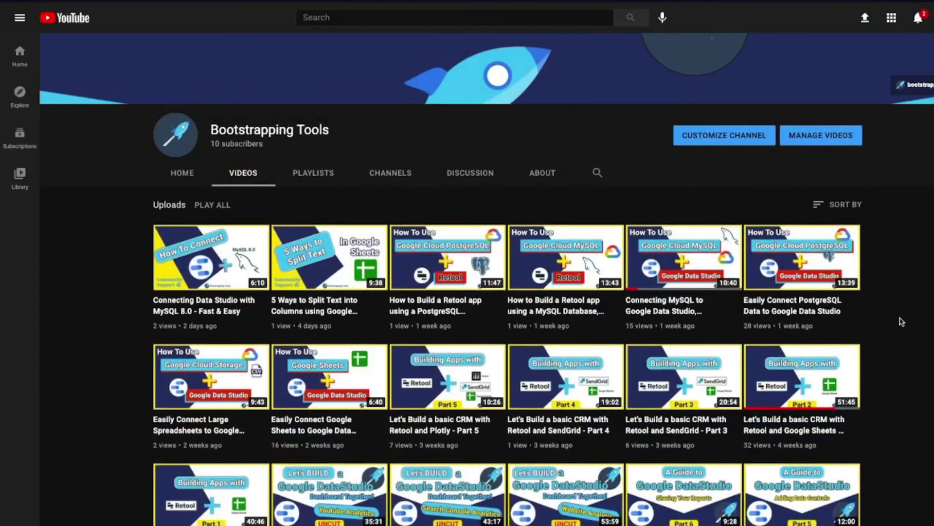
# Scroll down through the Bootstrapping Tools channel's uploaded videos.
pyautogui.scroll(-2, 901, 320)
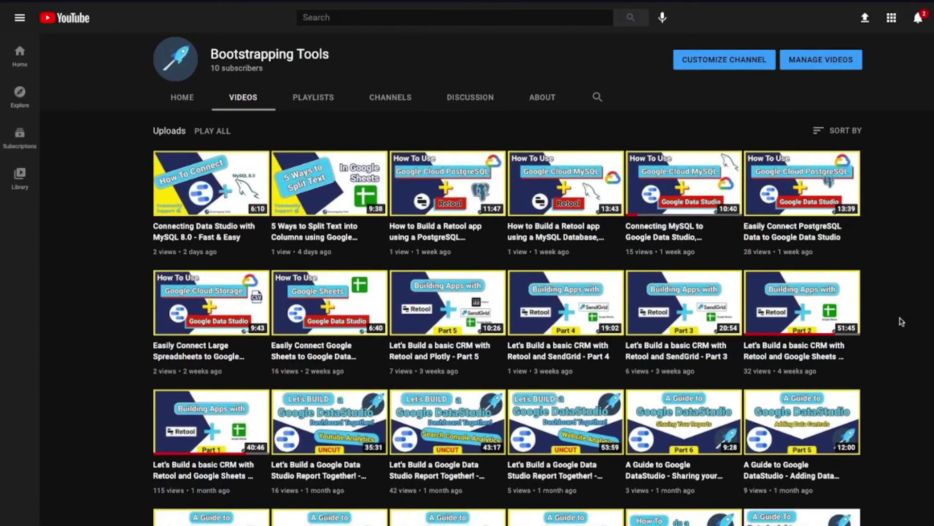
pyautogui.scroll(-3, 901, 322)
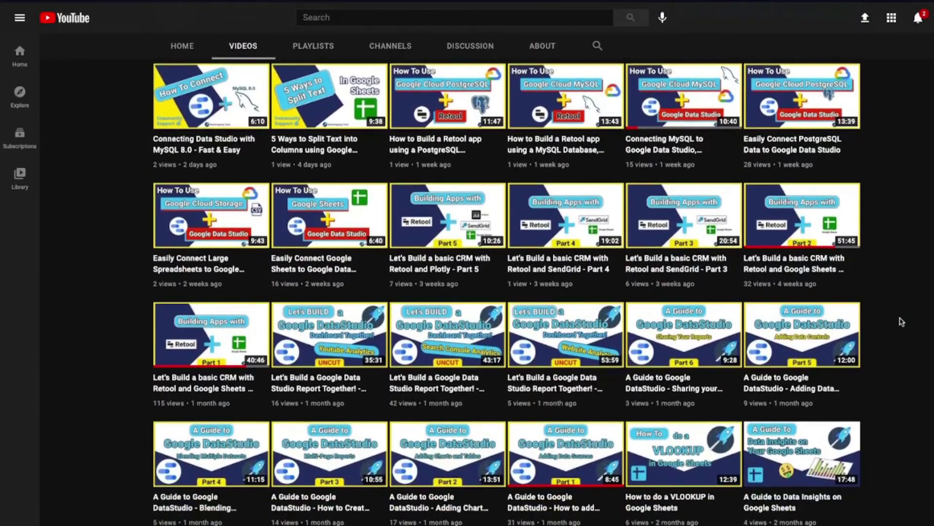